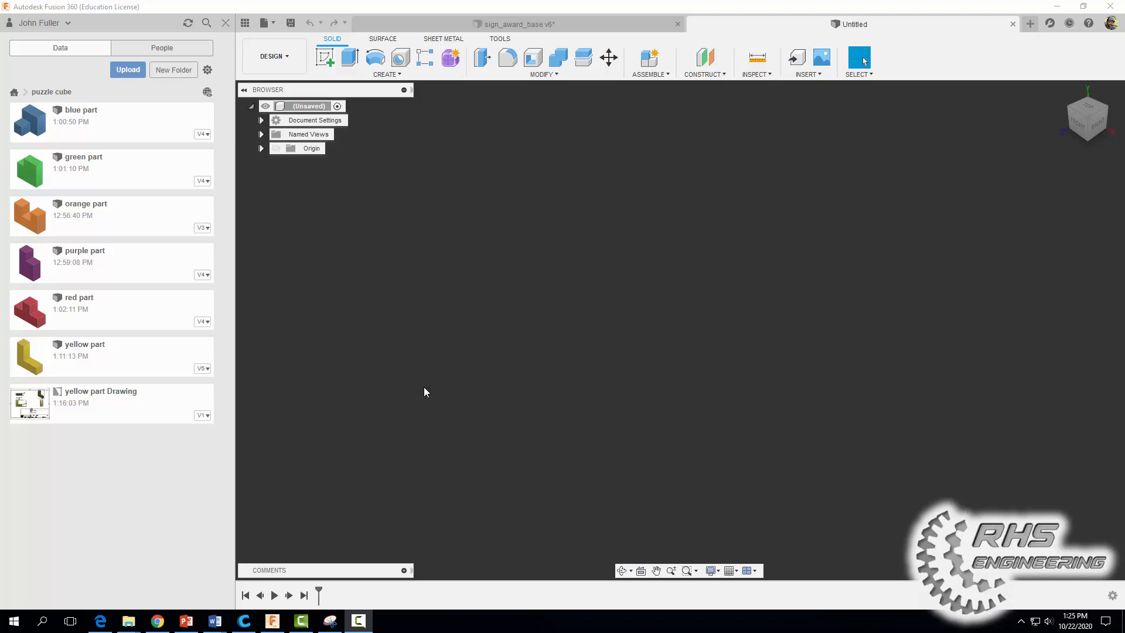
Step: Create a new design and save it as "puzzle cube assembly" in the puzzle cube folder
click(264, 22)
click(283, 49)
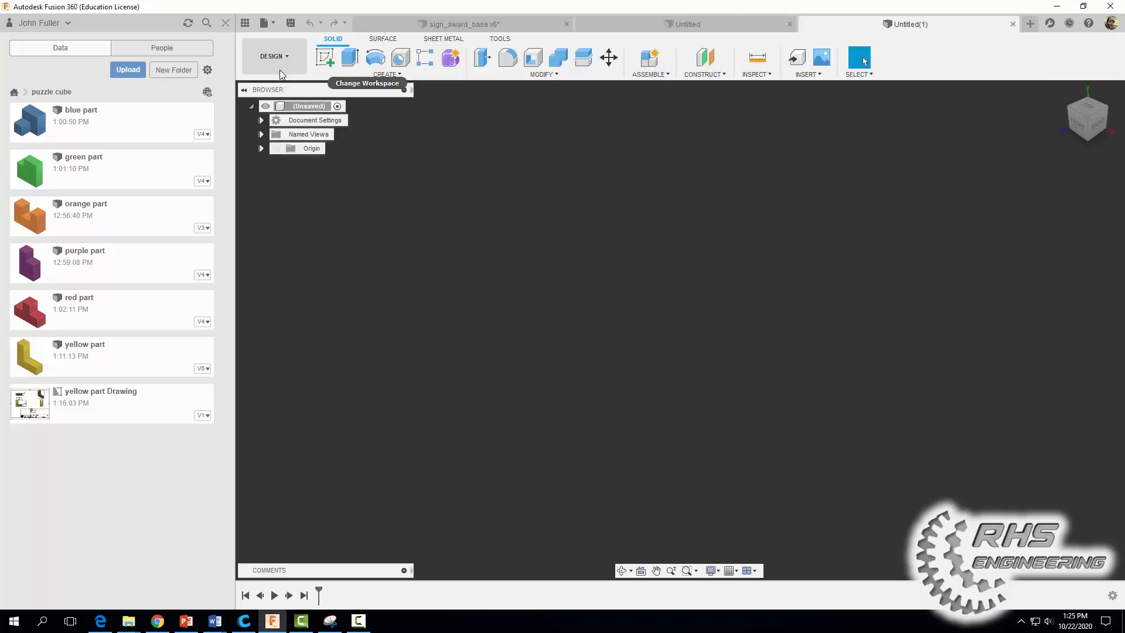
click(264, 22)
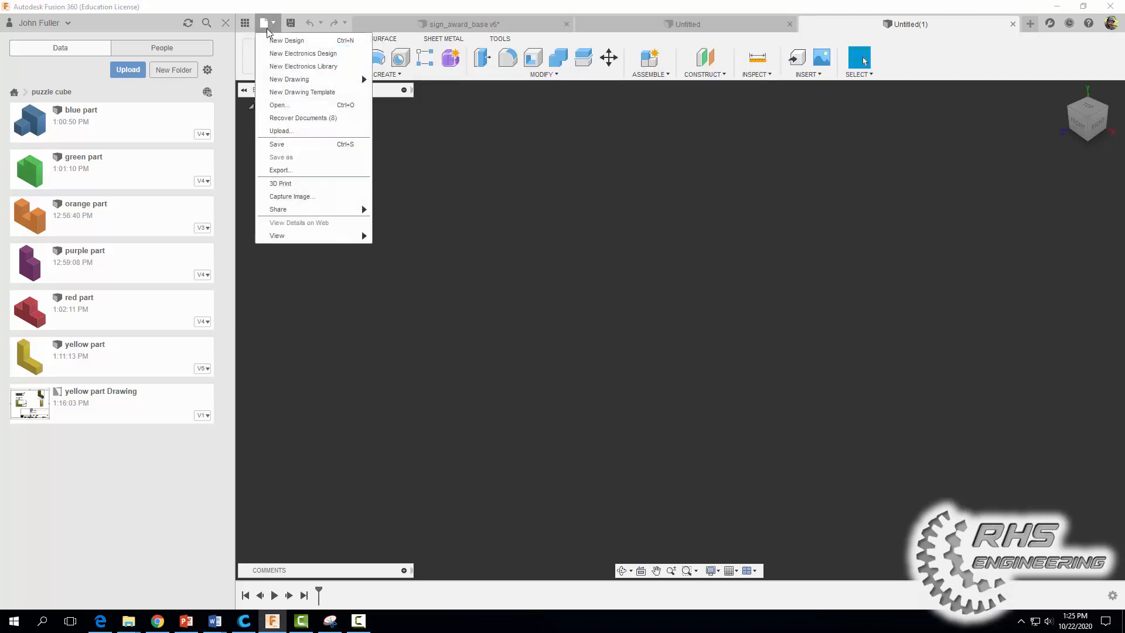
click(277, 145)
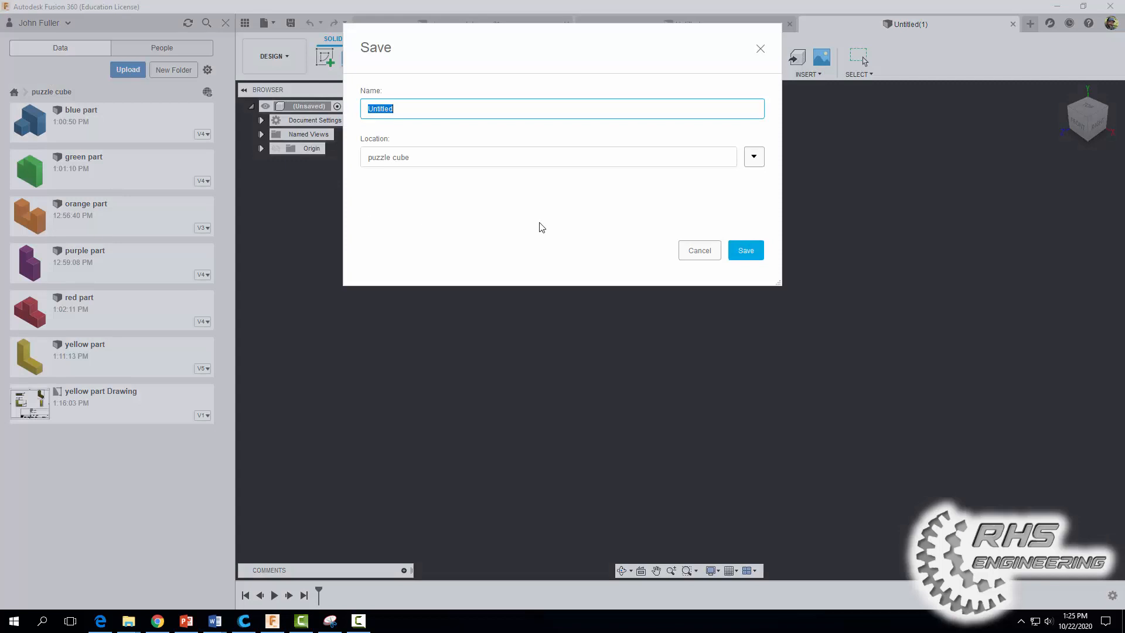
text(puzzle cube assembly)
click(748, 253)
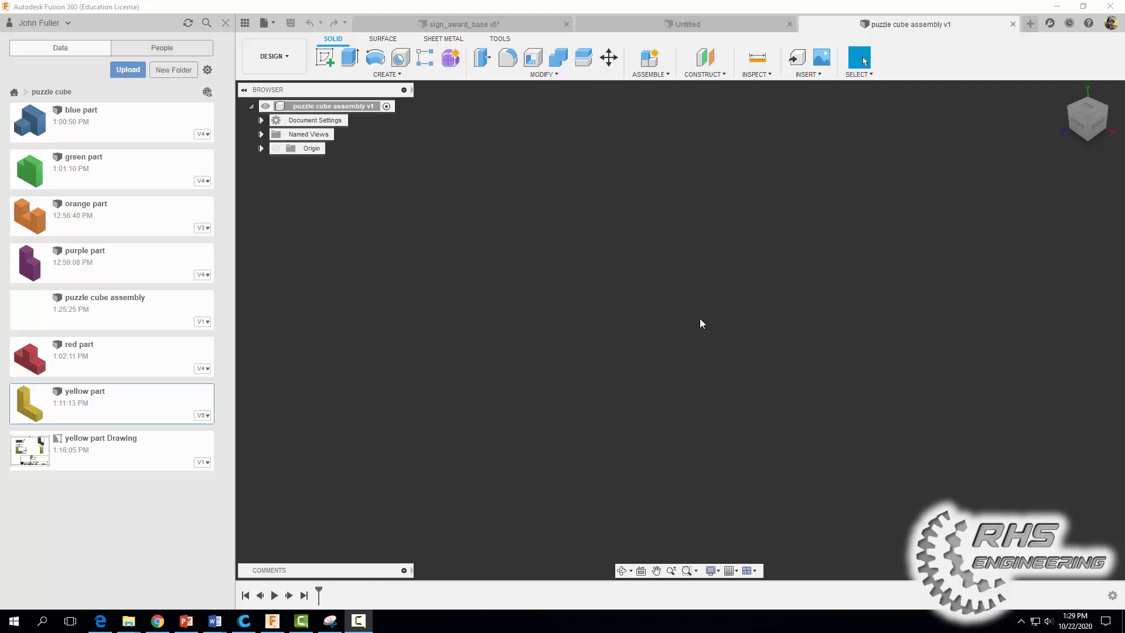
Step: Insert the yellow part into the assembly and rotate it about -94 degrees about the Y axis
right_click(127, 412)
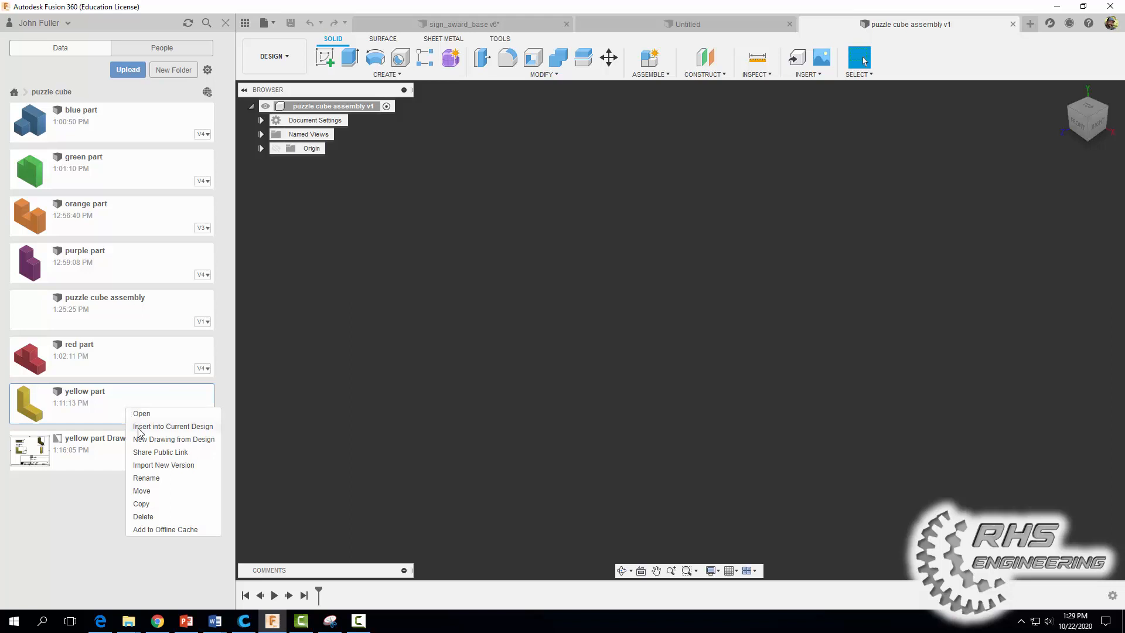
click(140, 427)
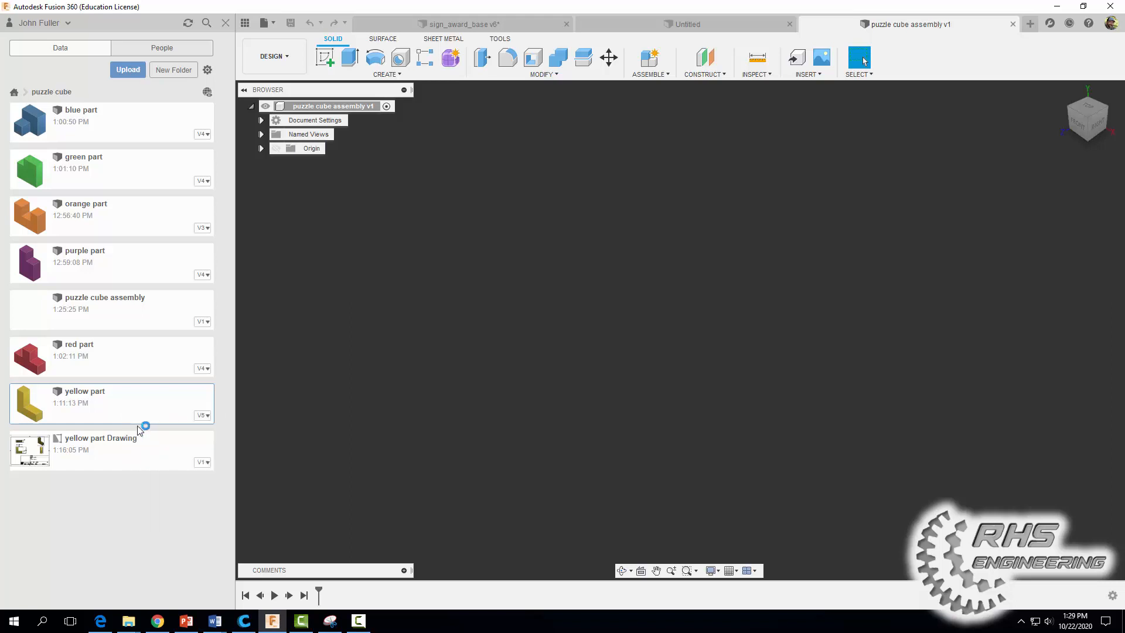
scroll(844, 339, down, 5)
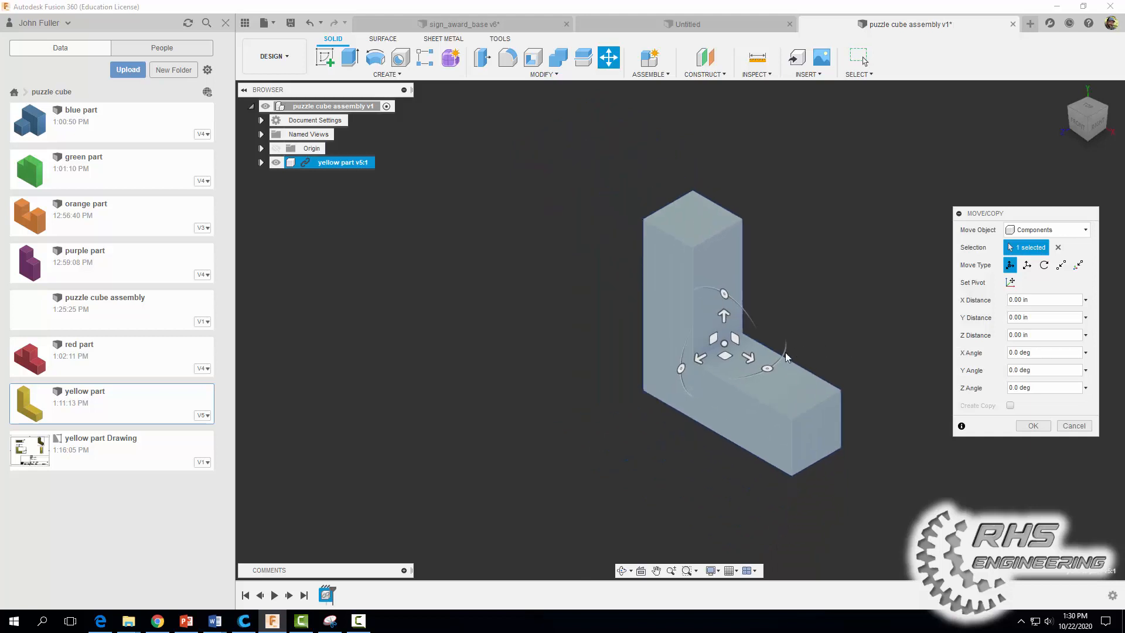
drag(767, 368, 677, 368)
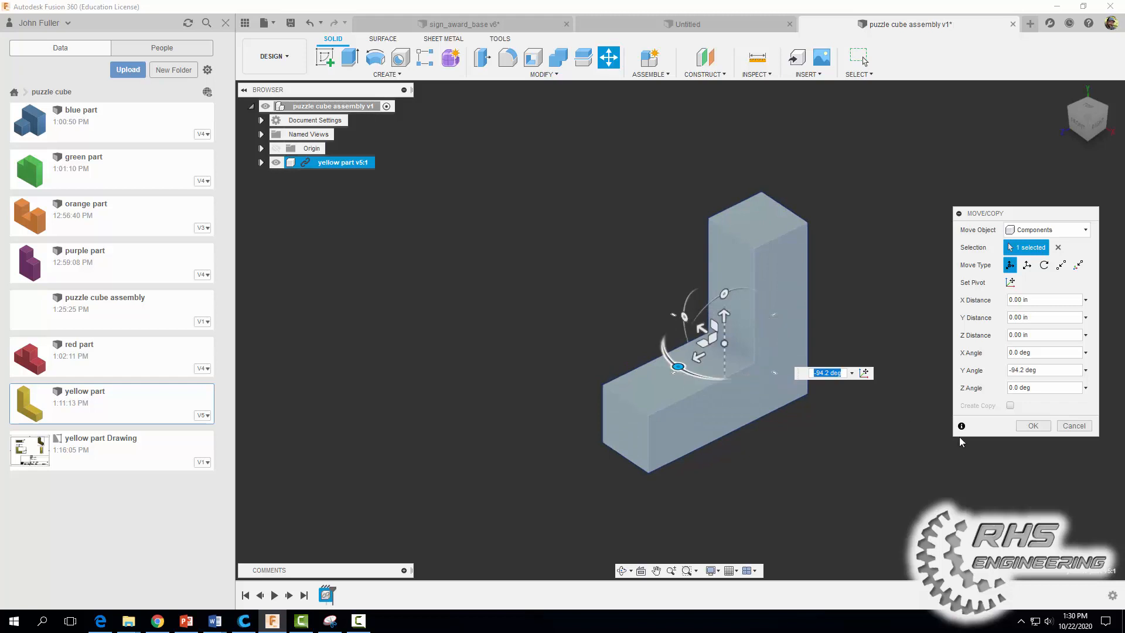
click(1033, 425)
scroll(874, 423, down, 2)
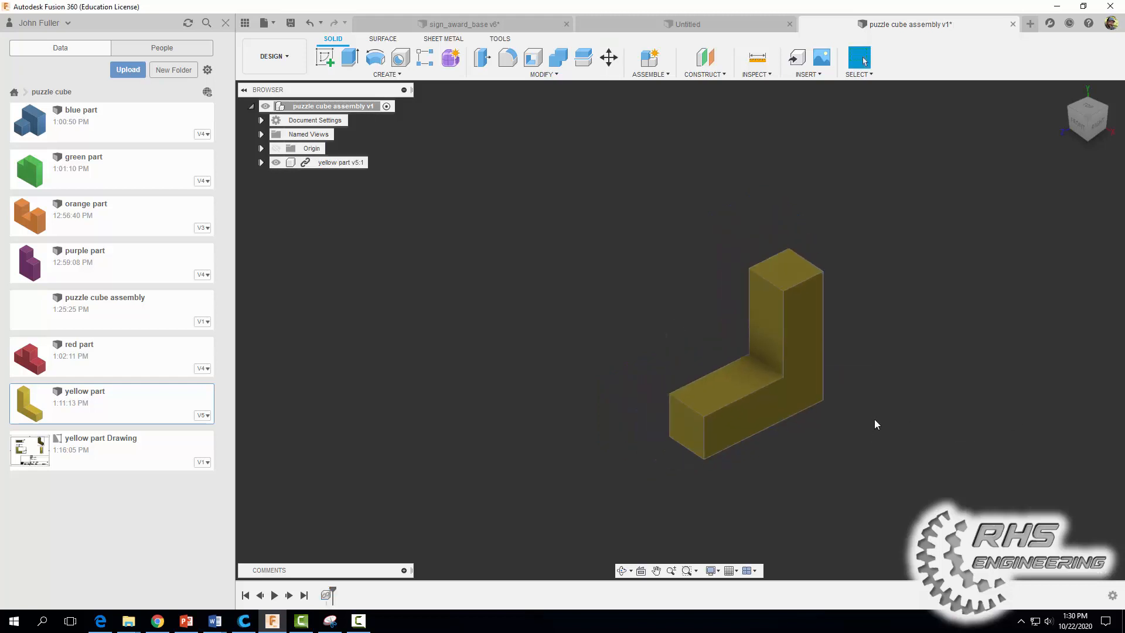
middle_drag(899, 434, 843, 393)
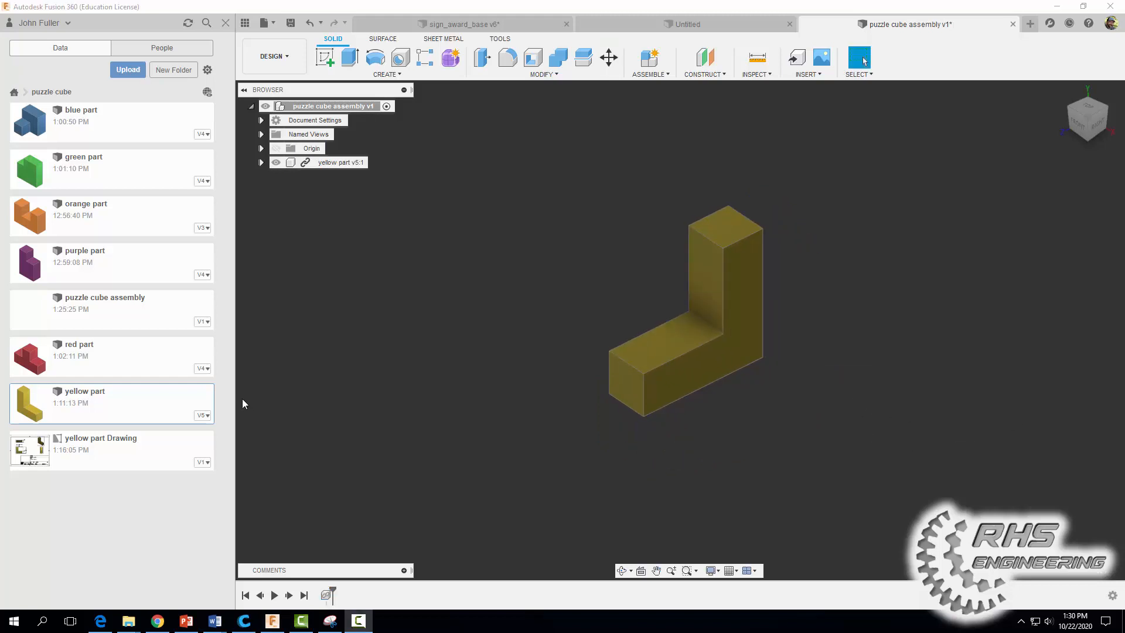
Step: Insert the green part, pull it about 2.06 in along Z clear of the yellow part, and rotate it 90 degrees about Z
right_click(109, 174)
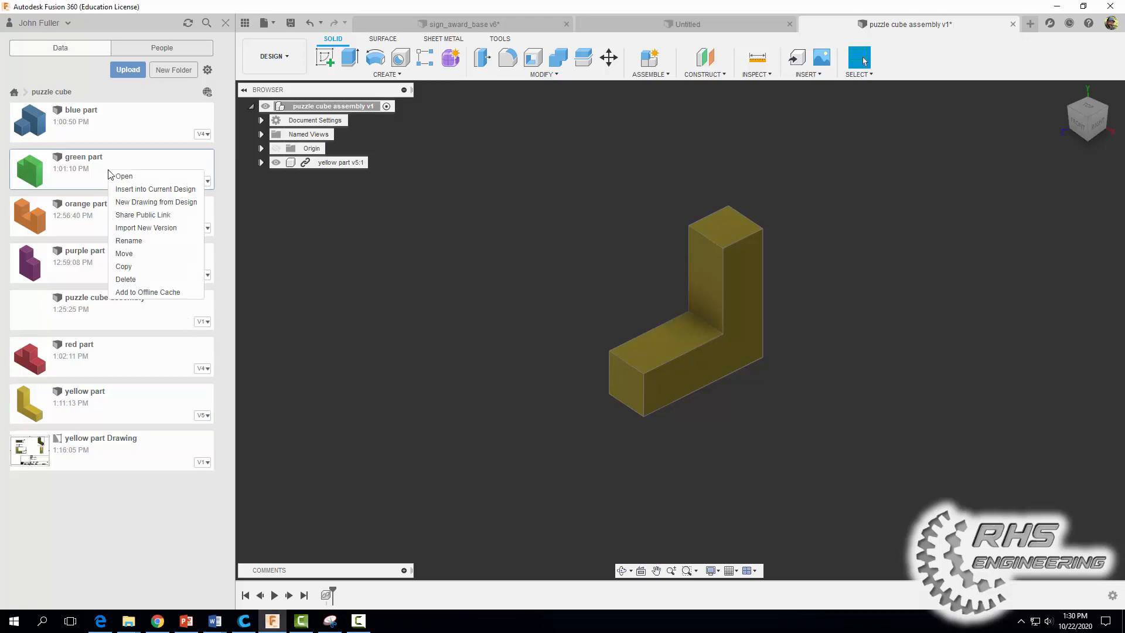
click(127, 188)
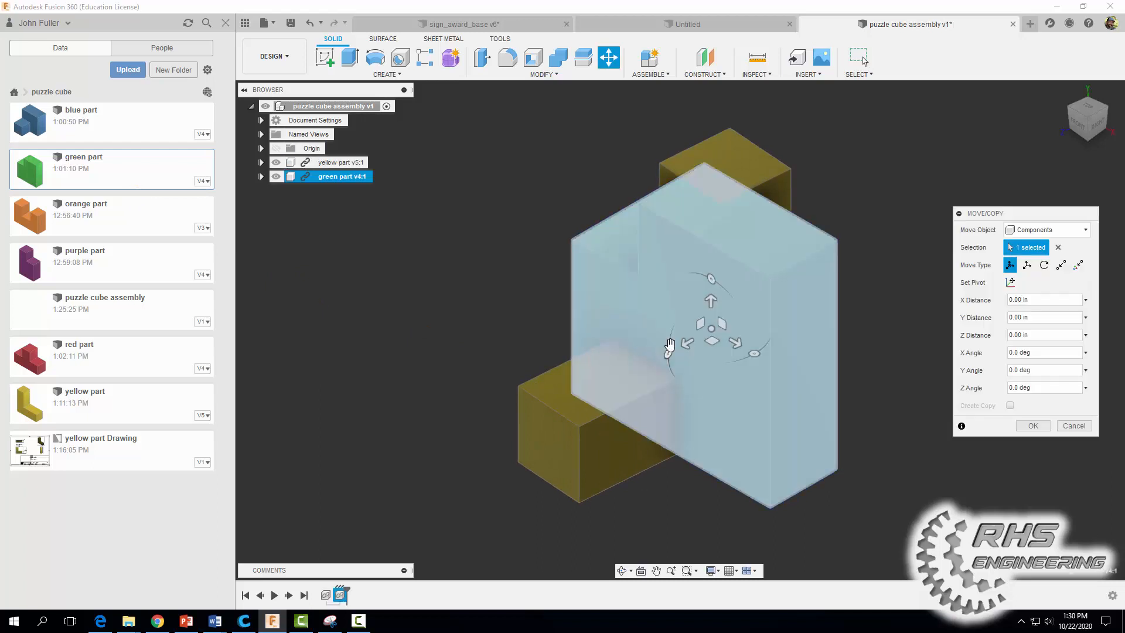
drag(689, 341, 487, 408)
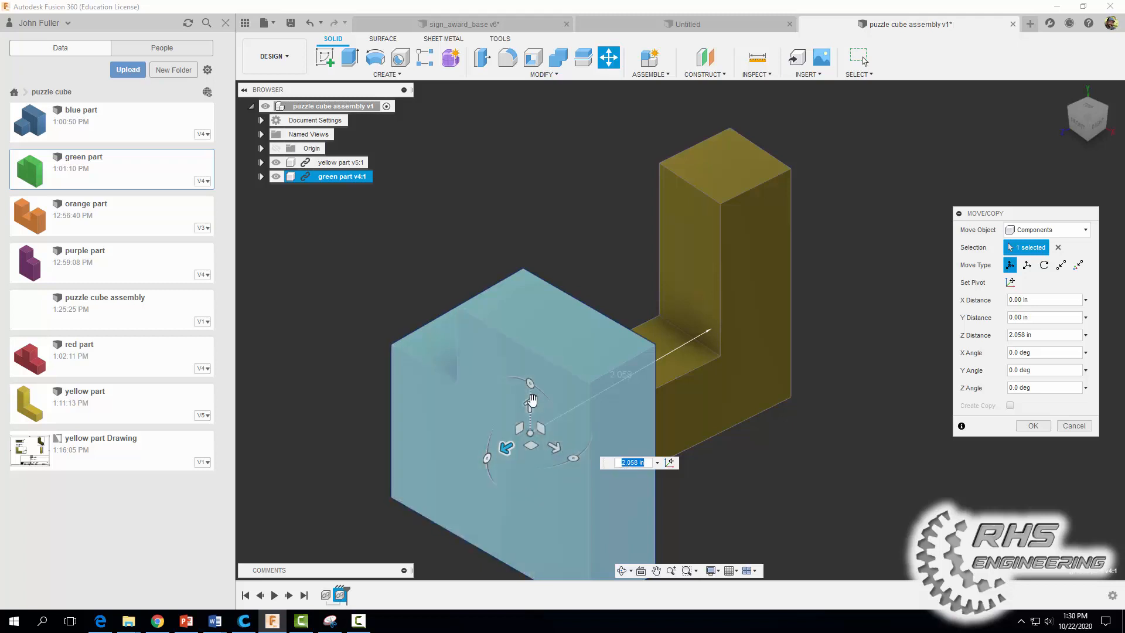
drag(529, 384, 439, 382)
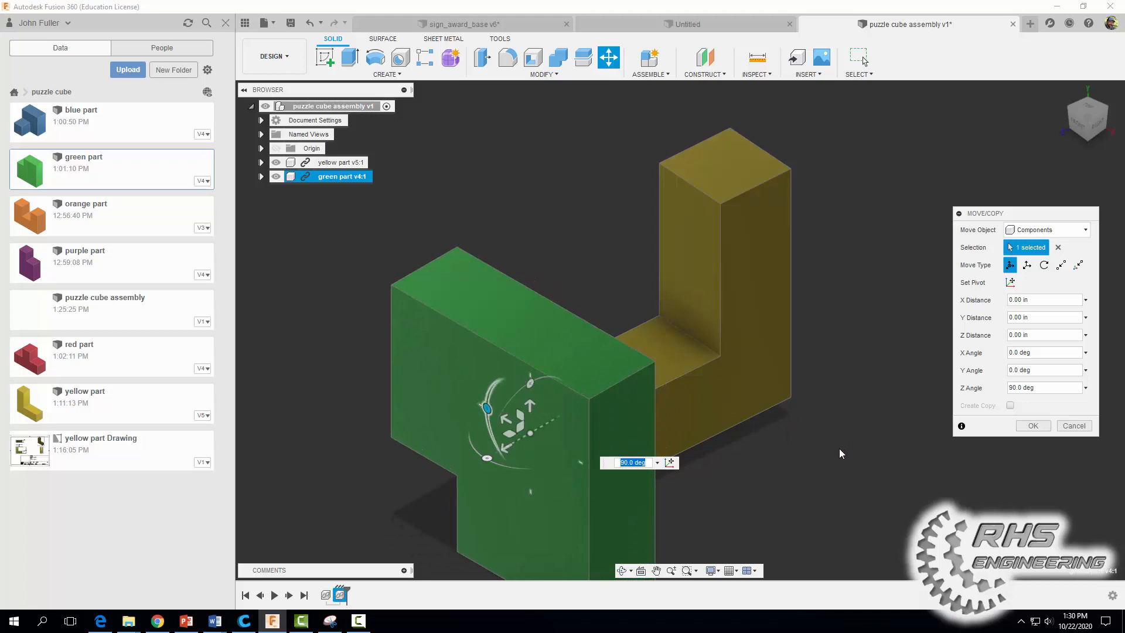
Step: Raise the green part above the yellow part, then shift it about -0.39 in along Z and about -0.23 in along X
mouse_move(840, 453)
shift+middle_down()
mouse_move(751, 446)
mouse_move(832, 444)
shift+middle_up()
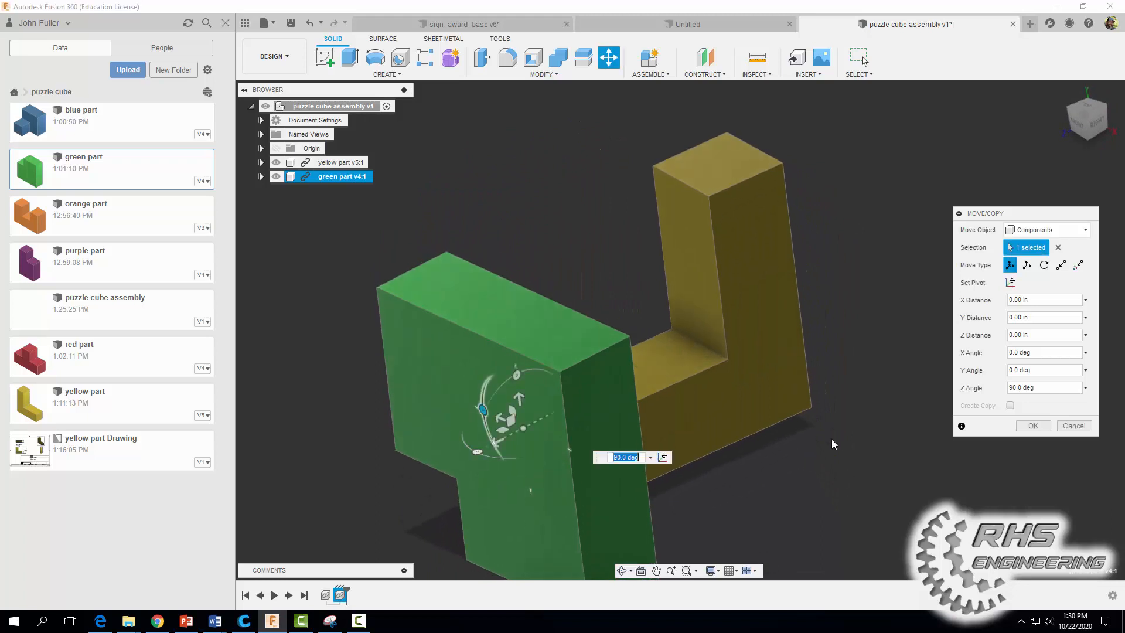
drag(519, 399, 508, 275)
shift+middle_drag(750, 469, 662, 476)
drag(760, 197, 669, 155)
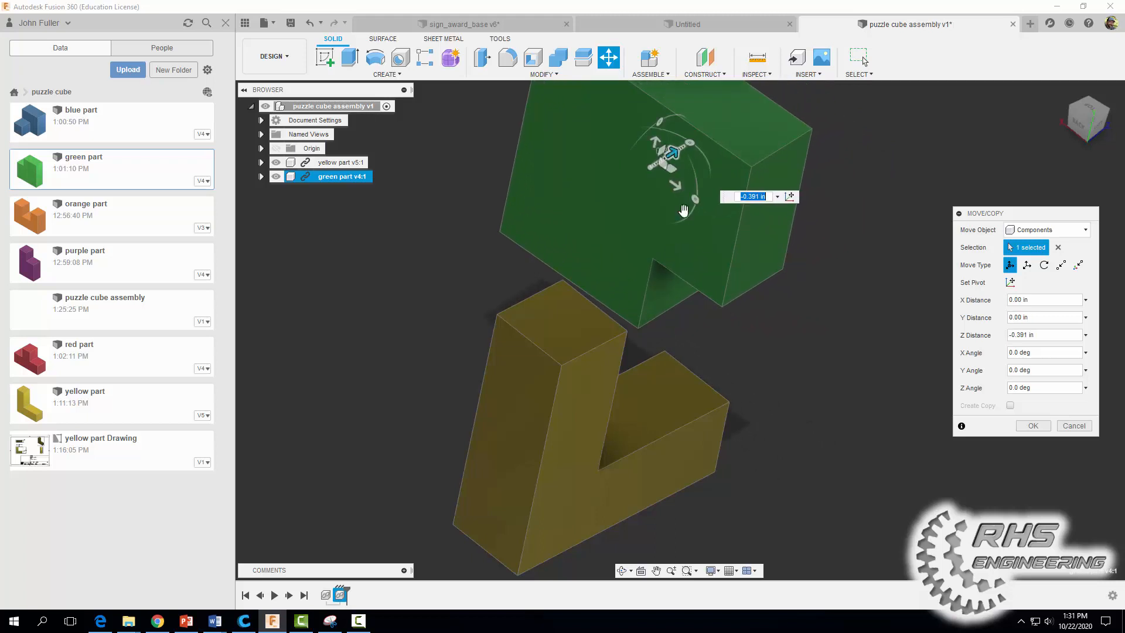
shift+middle_drag(856, 434, 832, 406)
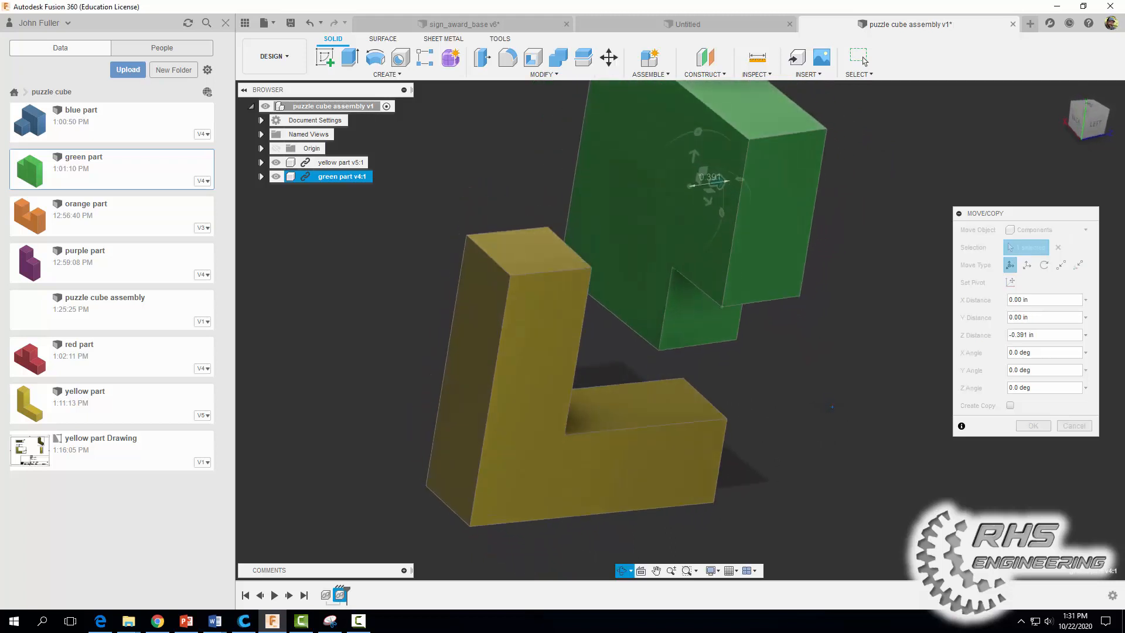
drag(710, 180, 690, 188)
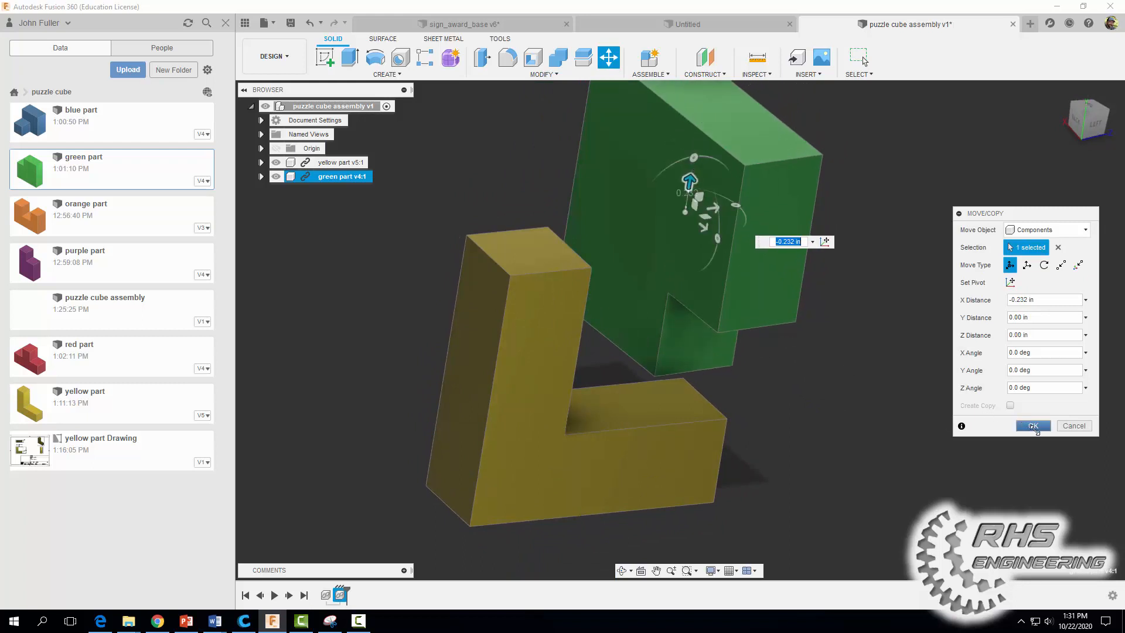
click(1033, 426)
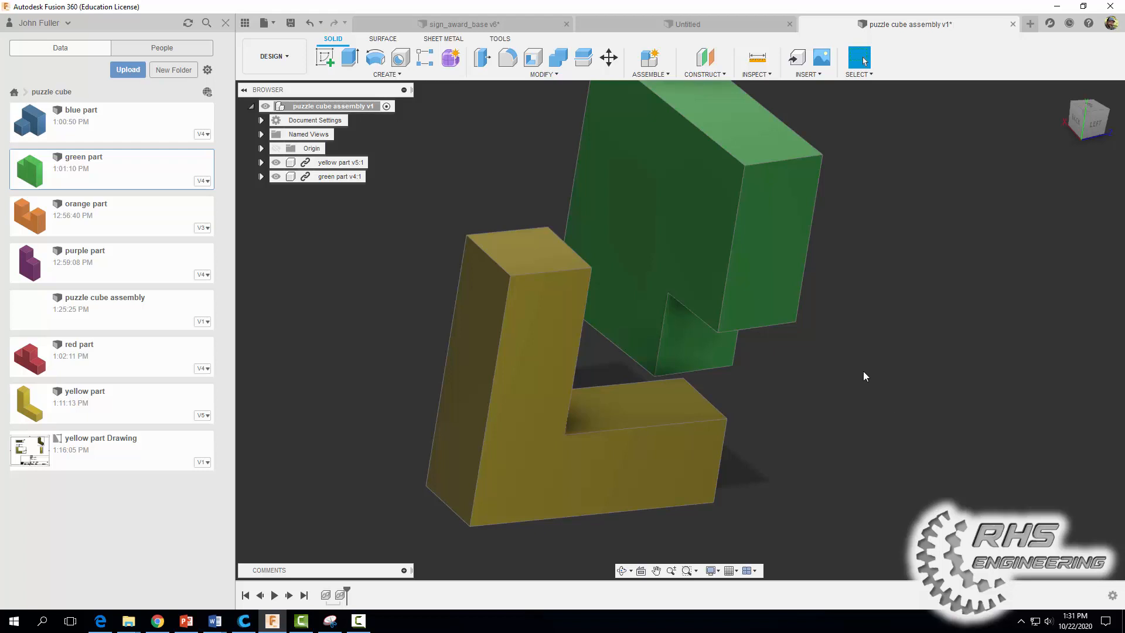
Step: Joint the green part's notch corner to the upper outer corner of the yellow part's horizontal leg, with a -90 degree alignment angle
click(649, 75)
click(648, 100)
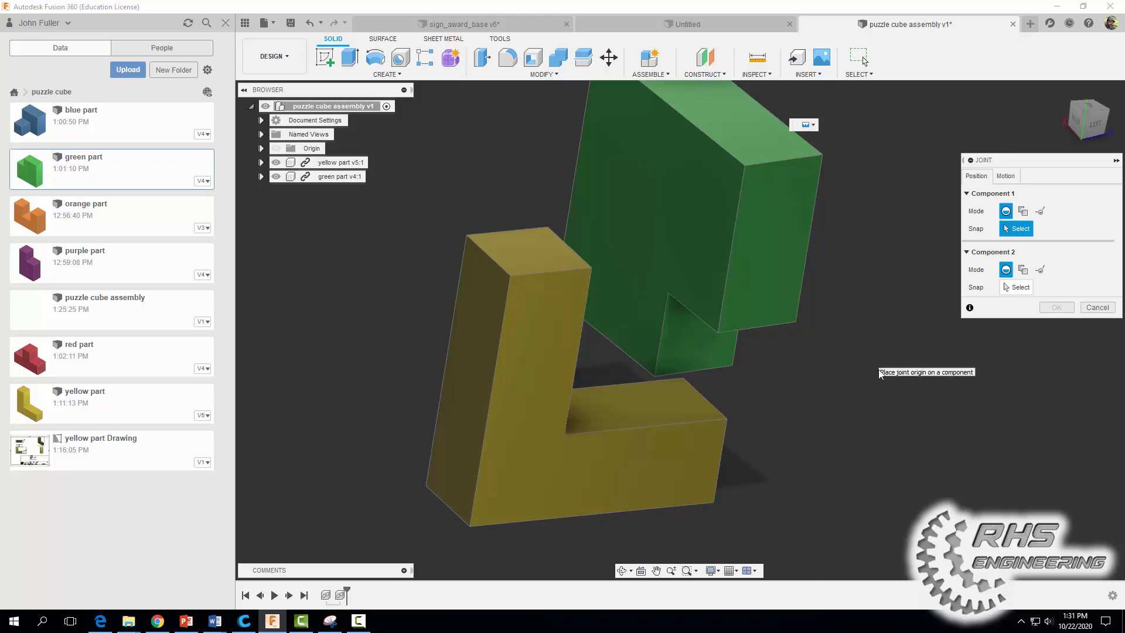
shift+middle_drag(873, 395, 819, 369)
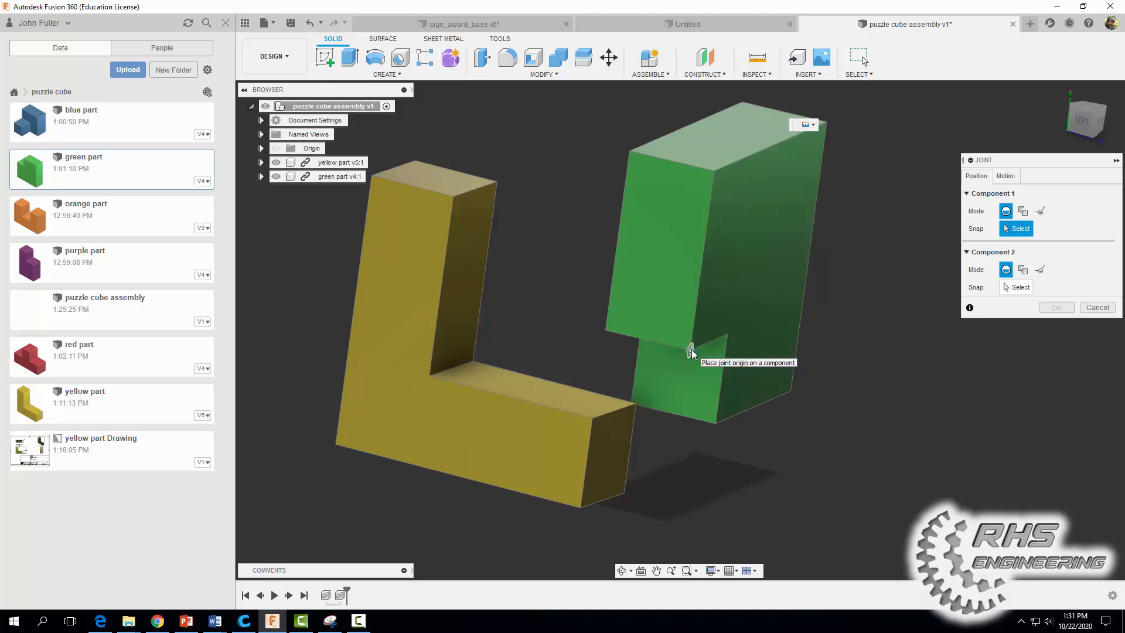
scroll(691, 352, up, 2)
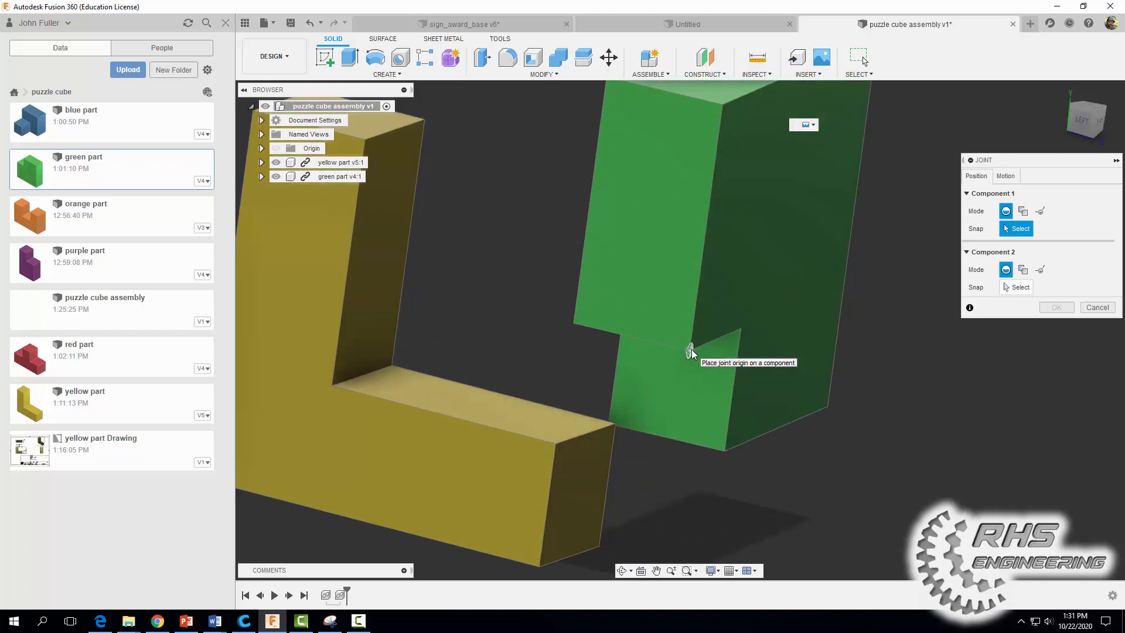
click(690, 351)
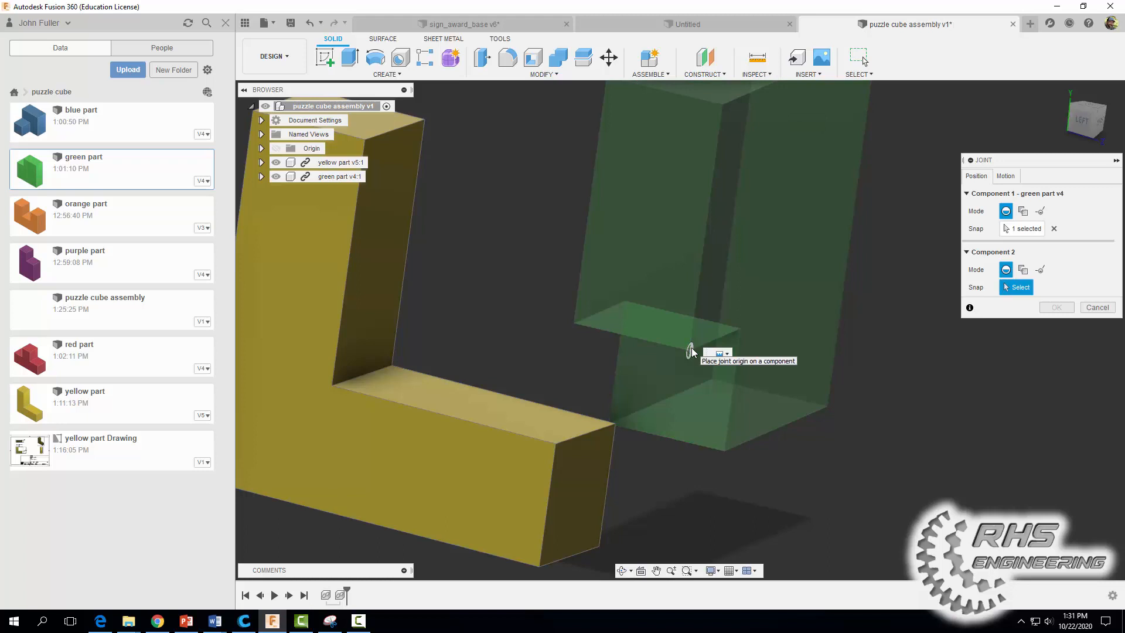
click(563, 451)
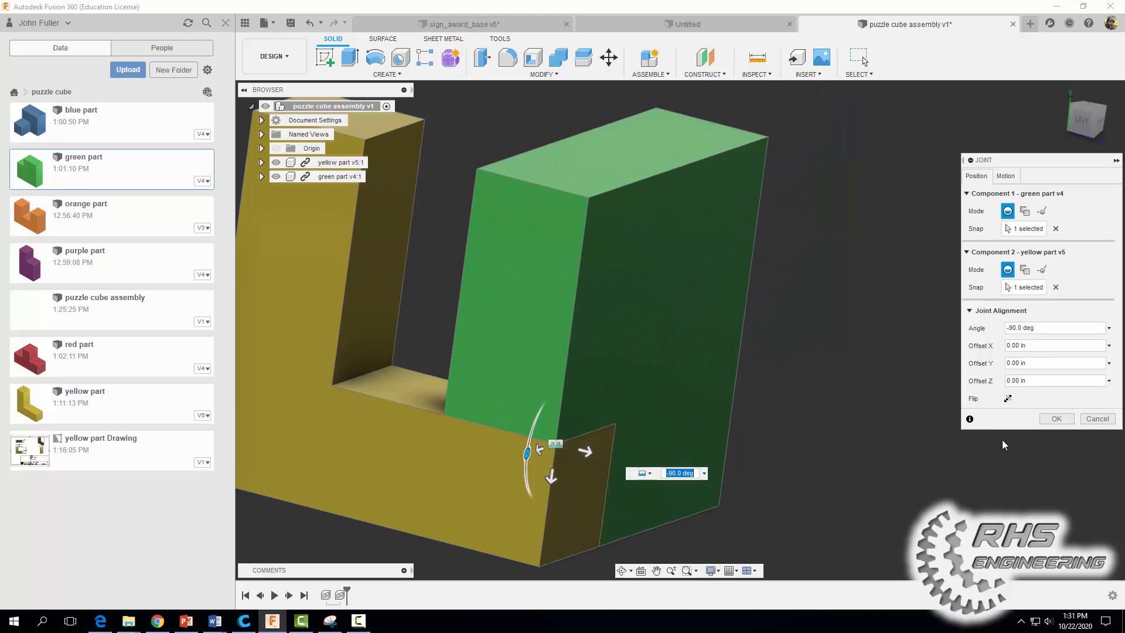
click(1056, 418)
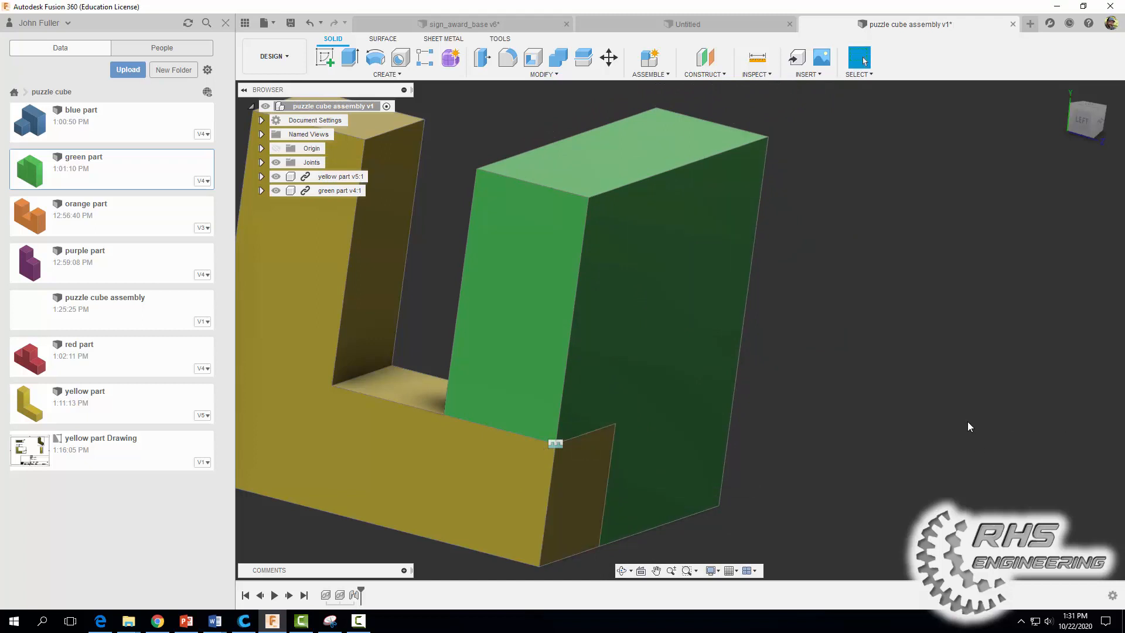
Step: Insert the red part into the assembly, raise it between the other parts, and rotate it 180 degrees about Z
scroll(967, 420, down, 2)
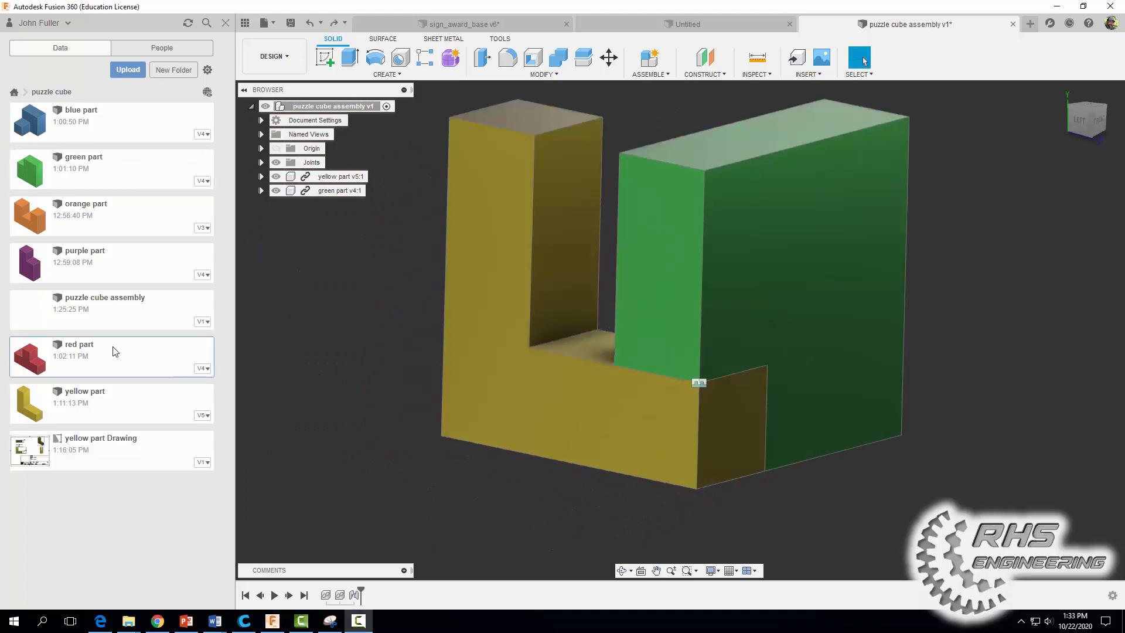
right_click(111, 346)
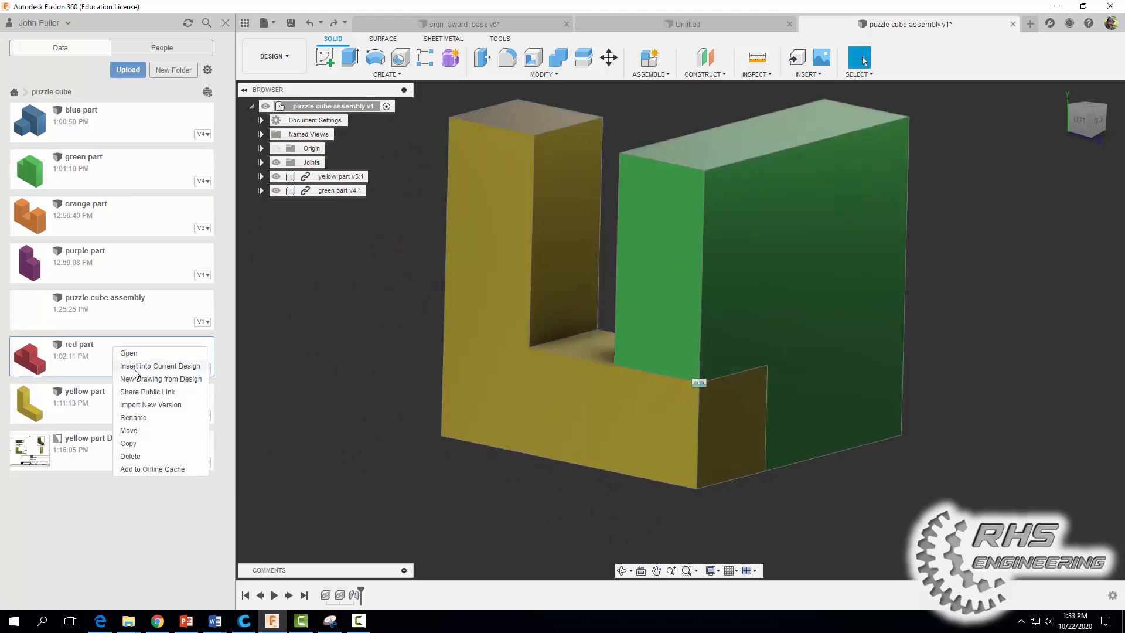
click(134, 368)
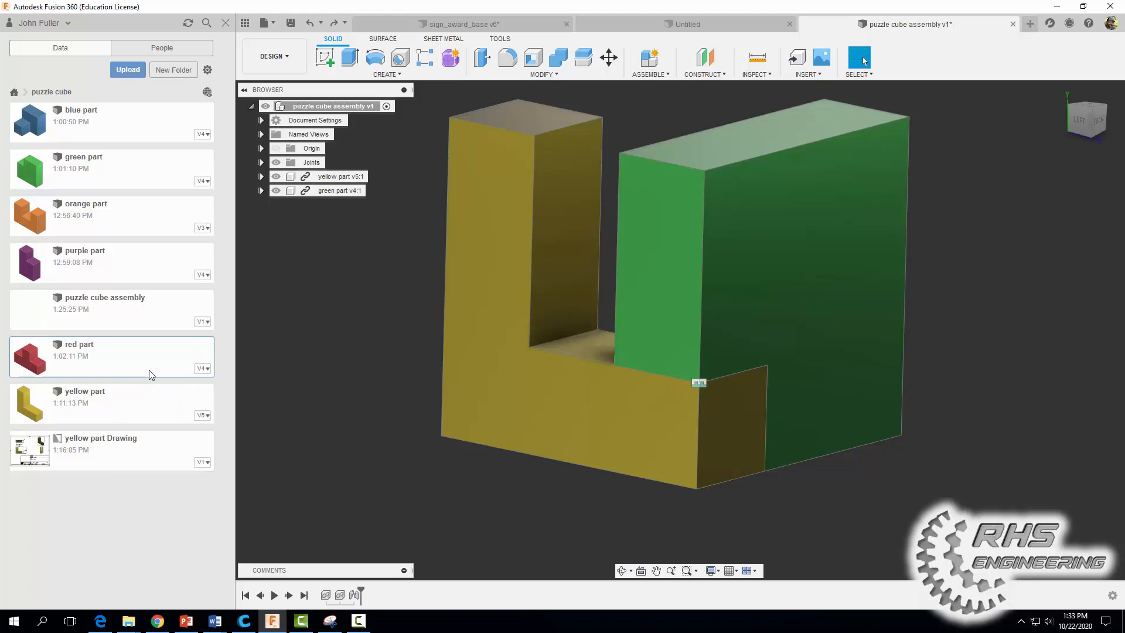
right_click(146, 371)
click(163, 387)
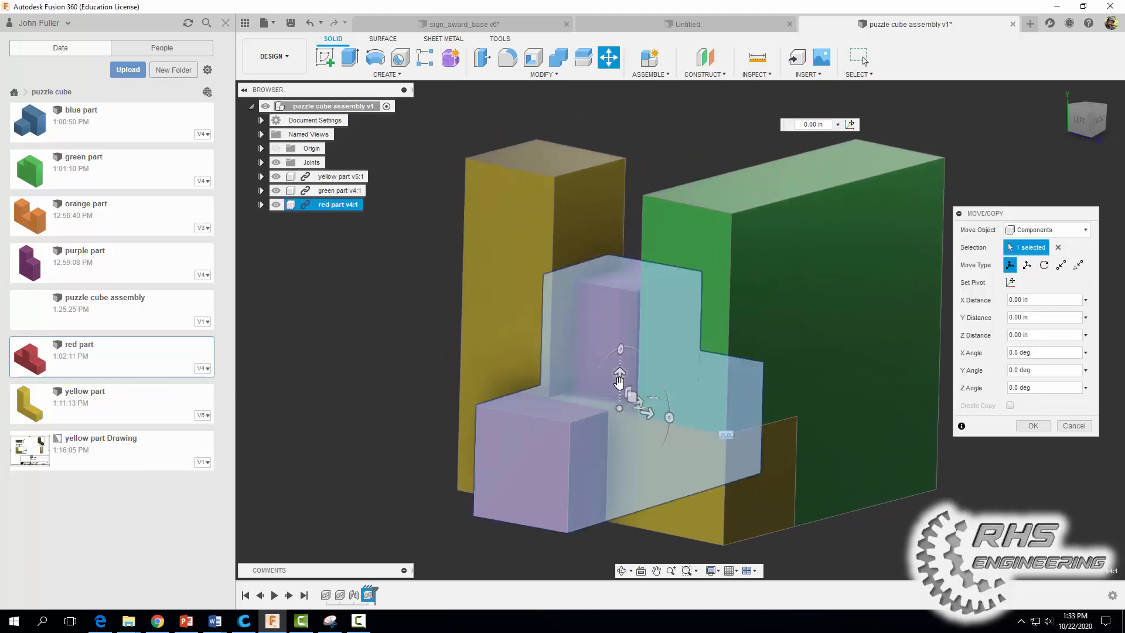
drag(620, 384, 624, 295)
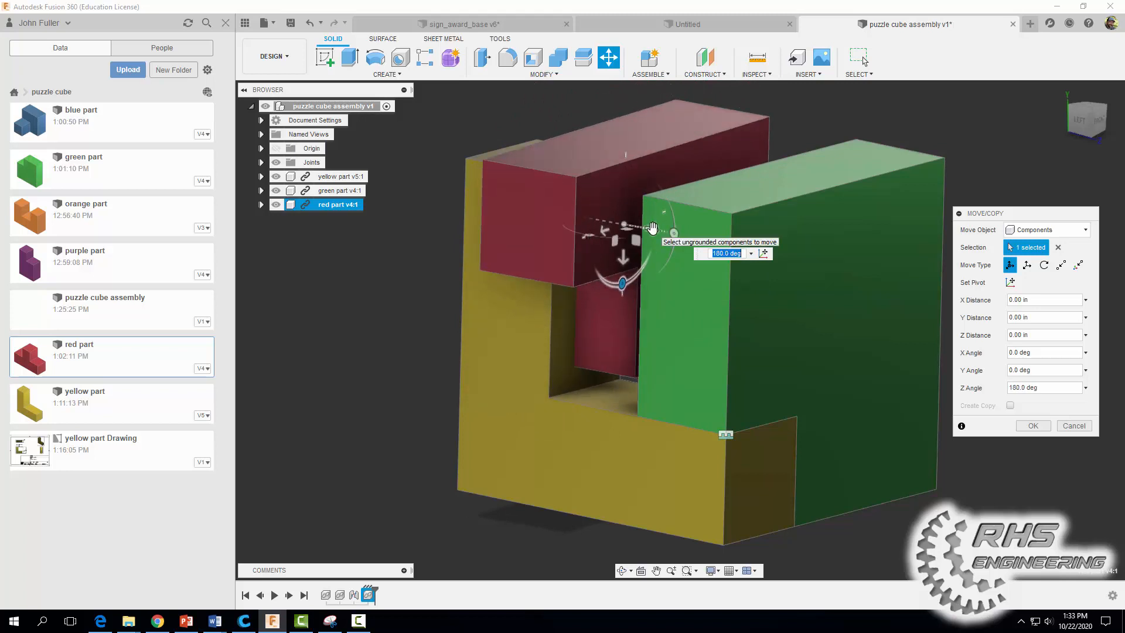
Step: Shift the red part about 0.27 in along Z and about -0.56 in along X, between the yellow and green parts
drag(661, 235, 686, 238)
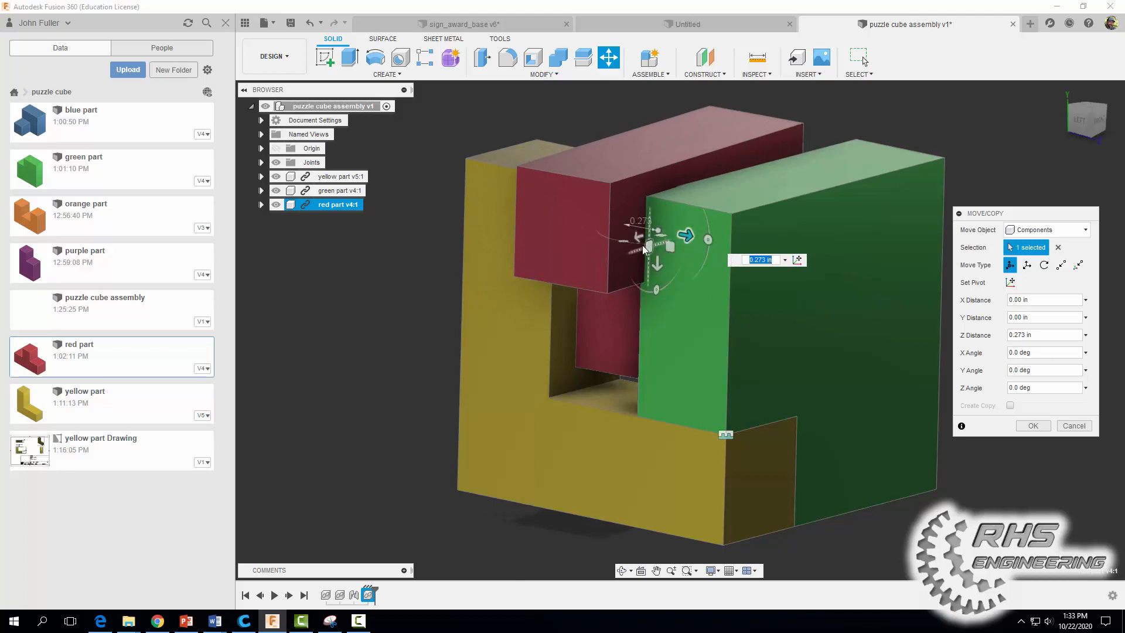
drag(643, 240, 657, 237)
drag(674, 233, 726, 209)
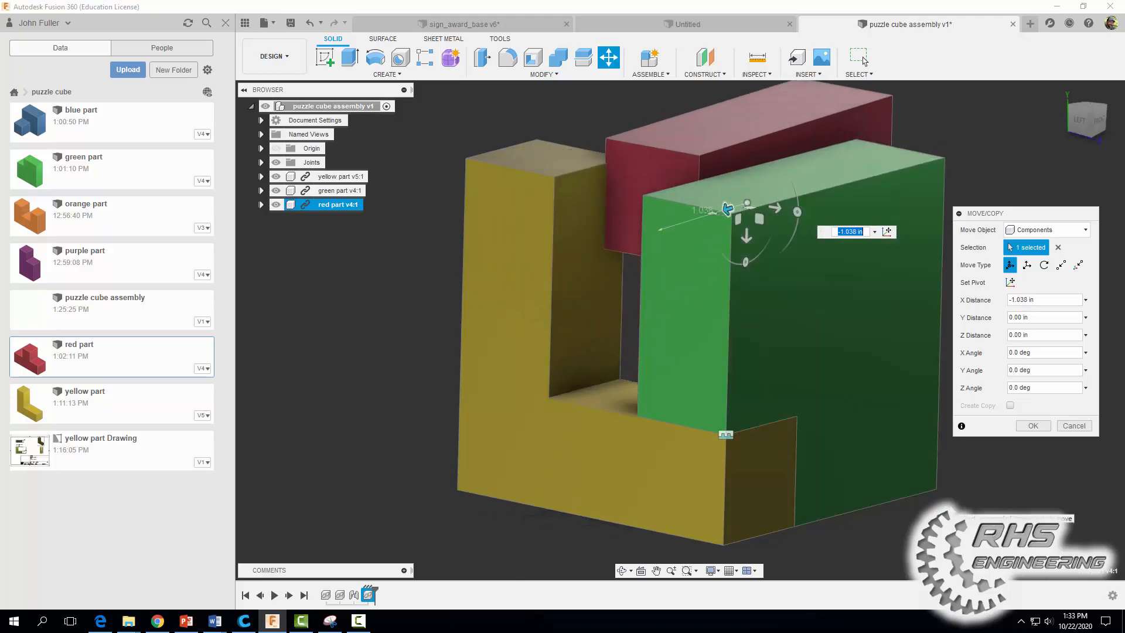
shift+middle_drag(726, 210, 744, 306)
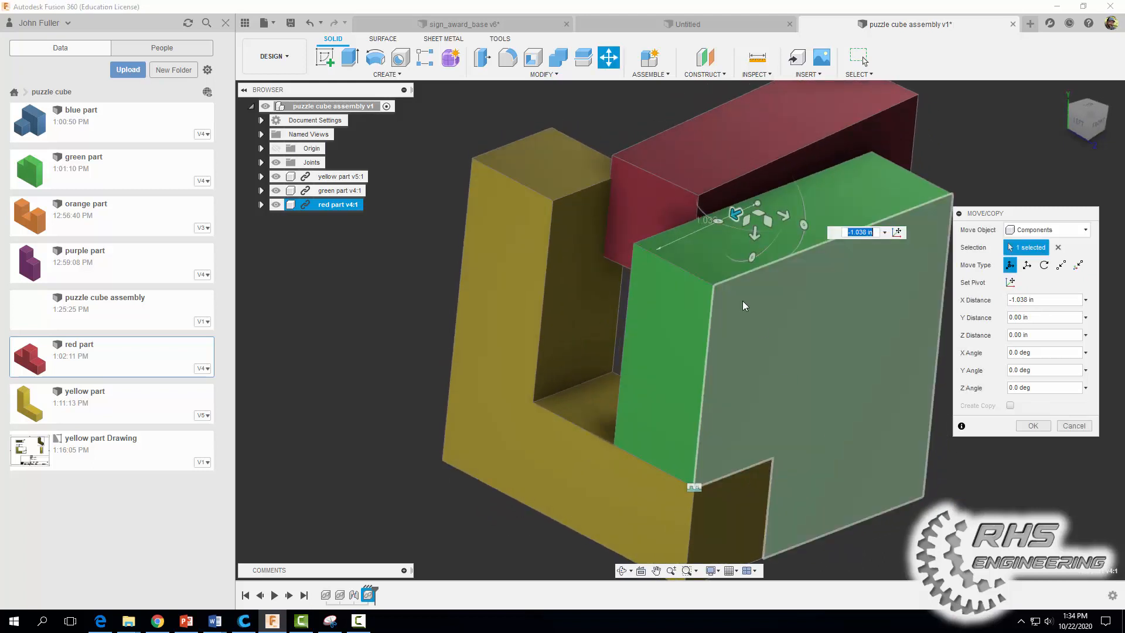
drag(736, 214, 693, 249)
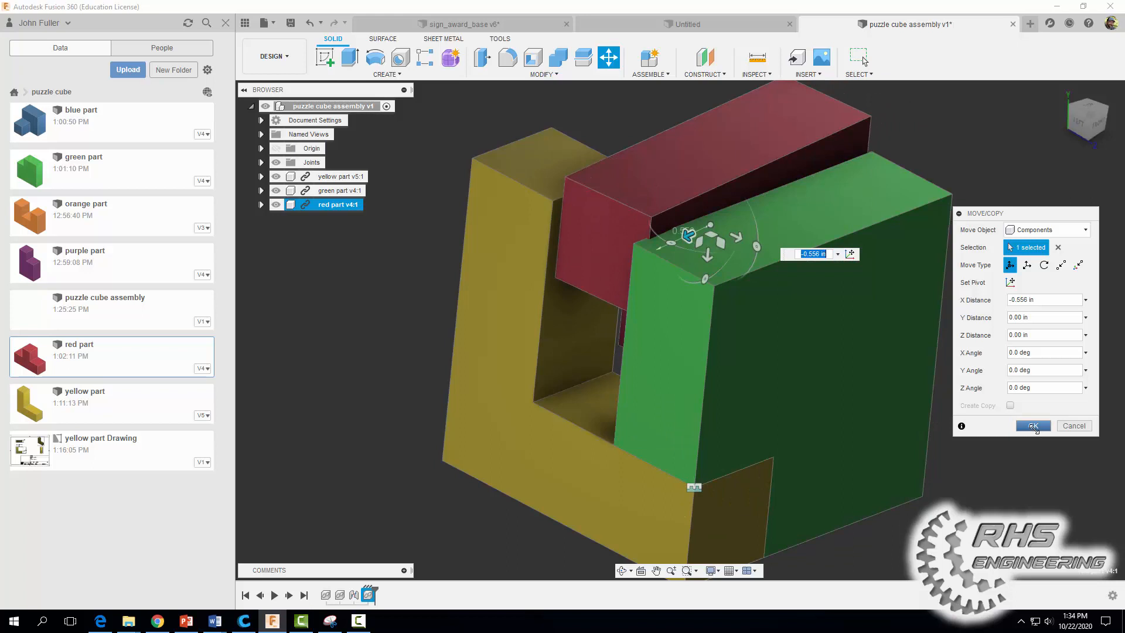
click(1033, 426)
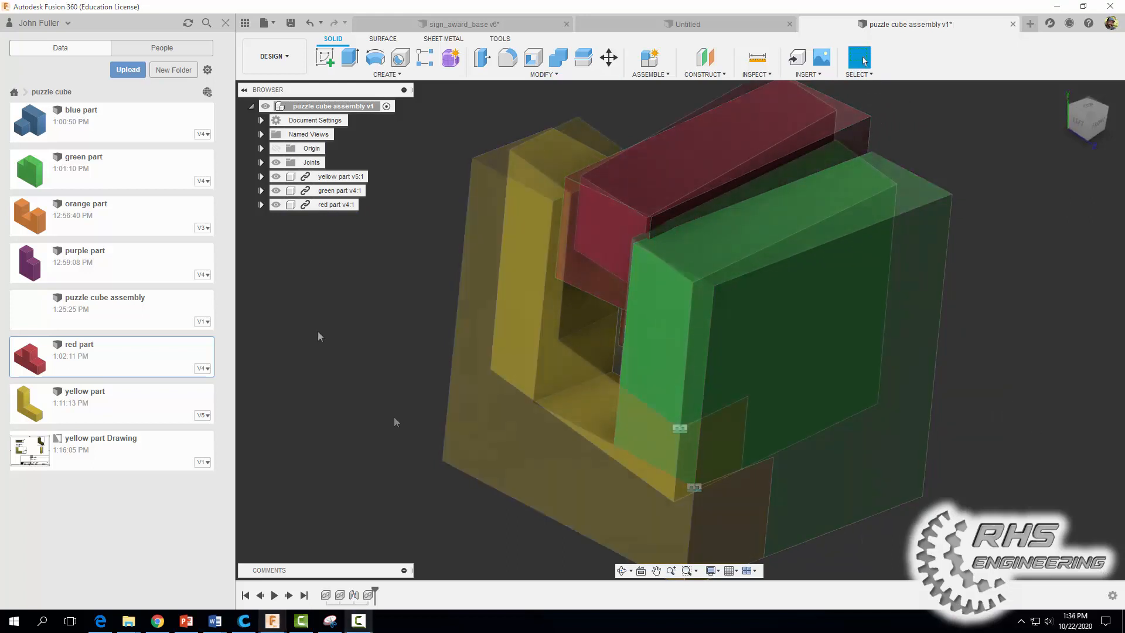
Step: Joint the lower corner of the red part's end face, nearest the yellow upright, to the inner corner of the yellow L
click(655, 76)
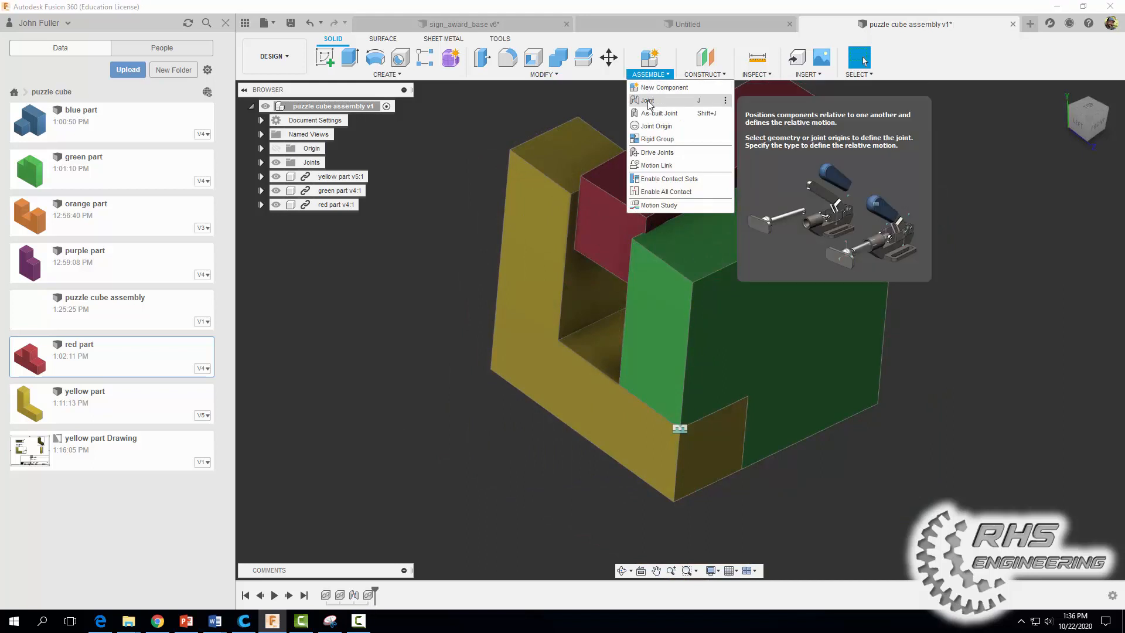
click(648, 101)
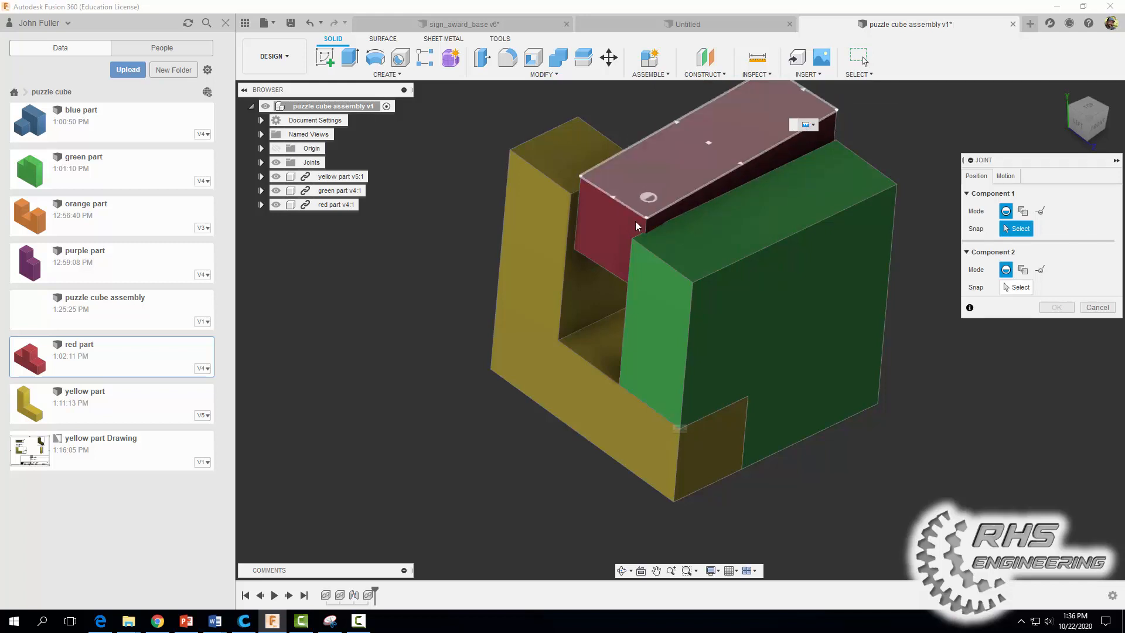
scroll(575, 261, up, 2)
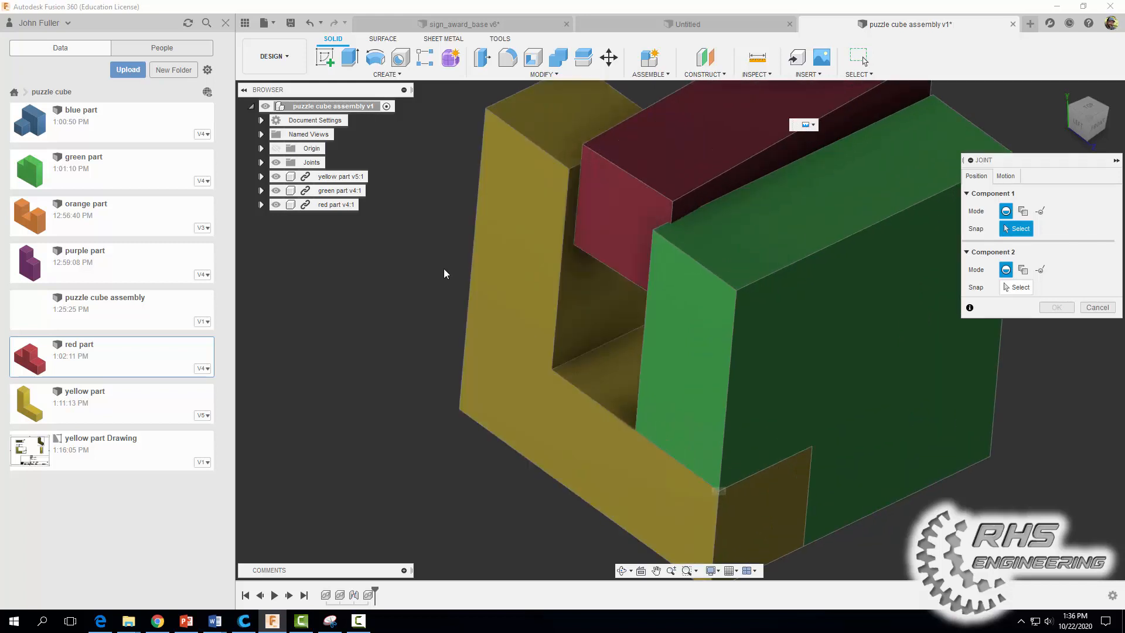
shift+middle_drag(440, 262, 455, 255)
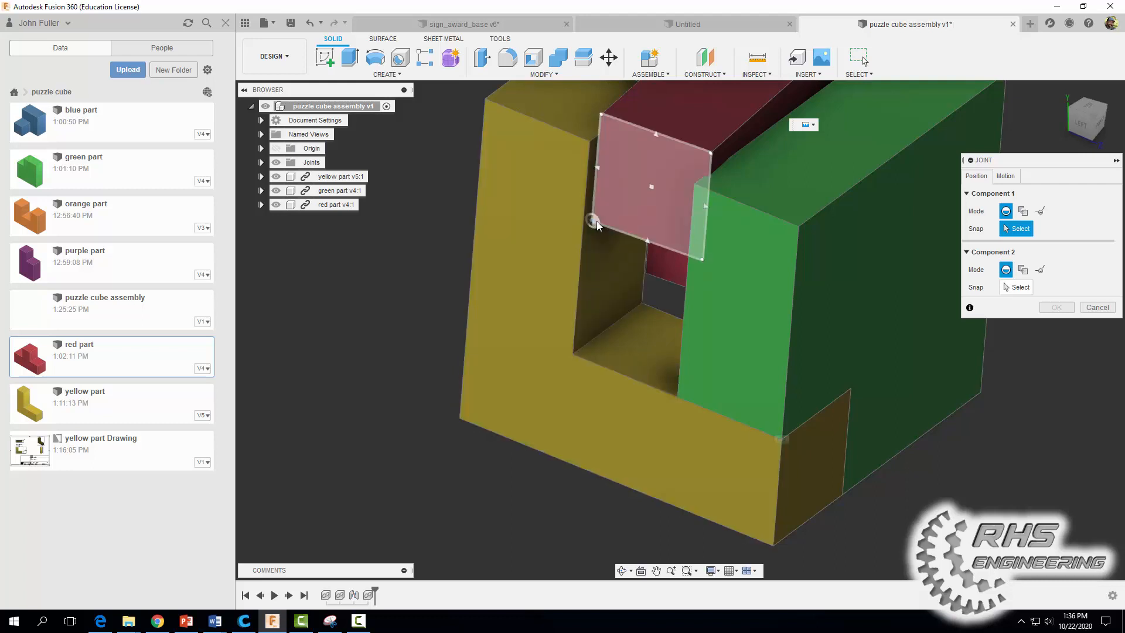
click(595, 222)
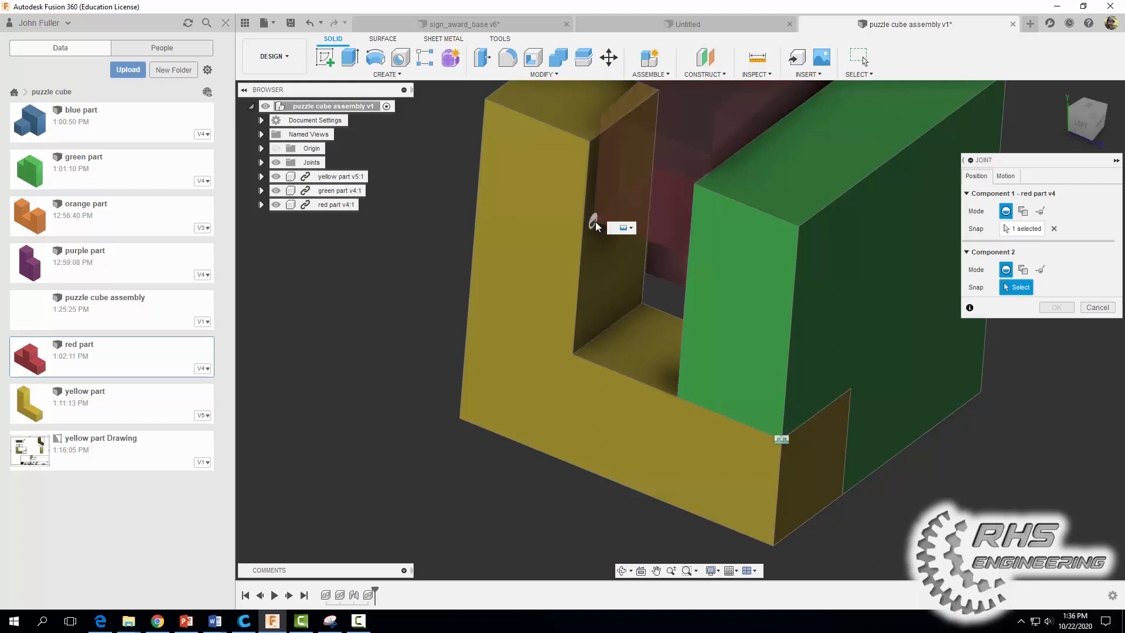
click(580, 357)
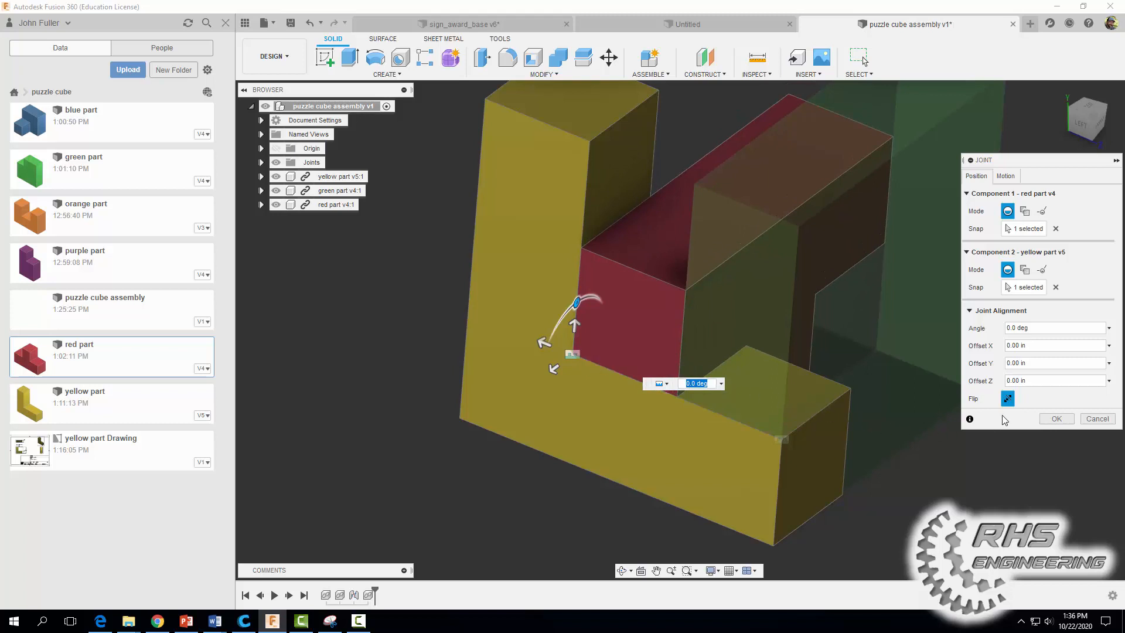
click(1055, 419)
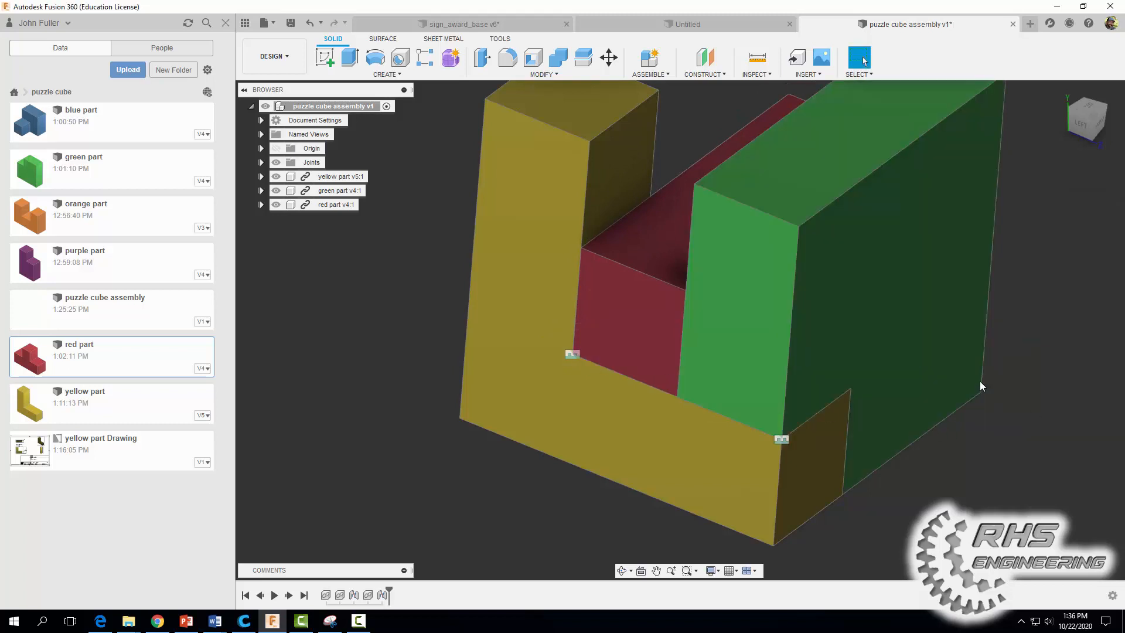
Step: Insert the blue part into the assembly and move it about 4.49 in along X, clear of the other parts
scroll(979, 378, down, 3)
shift+middle_drag(1020, 413, 598, 377)
scroll(519, 404, down, 1)
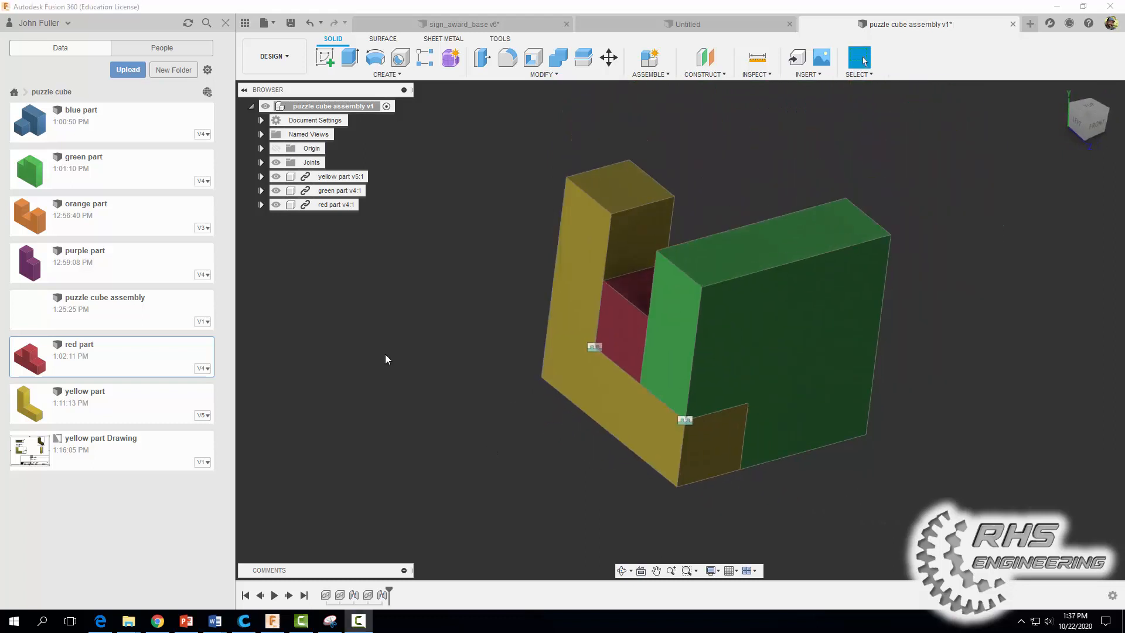
right_click(106, 121)
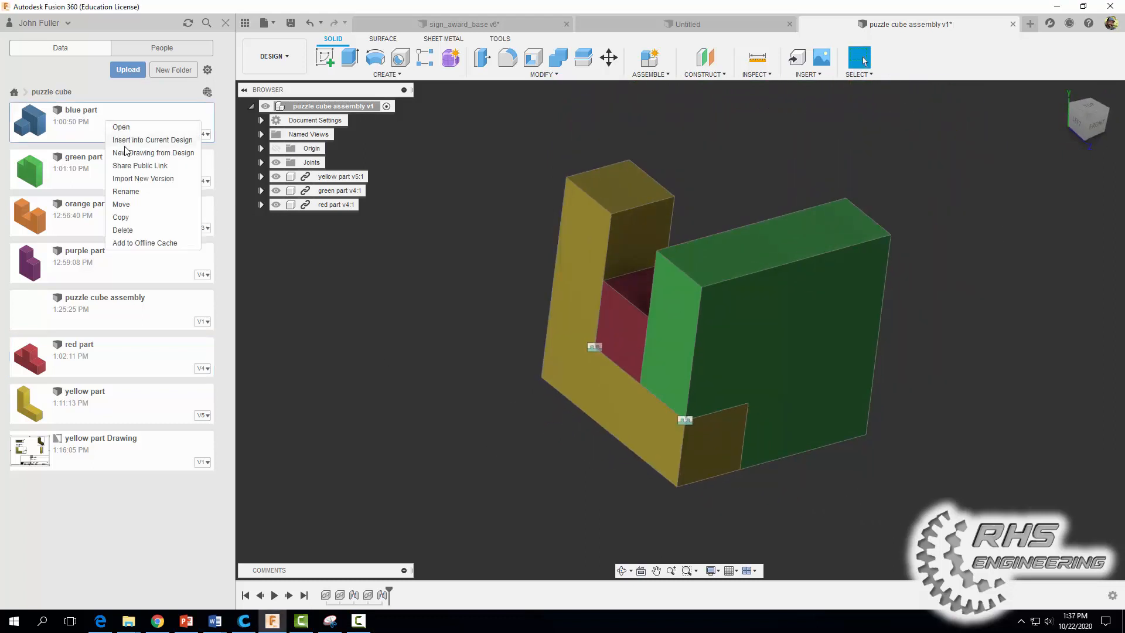
click(128, 141)
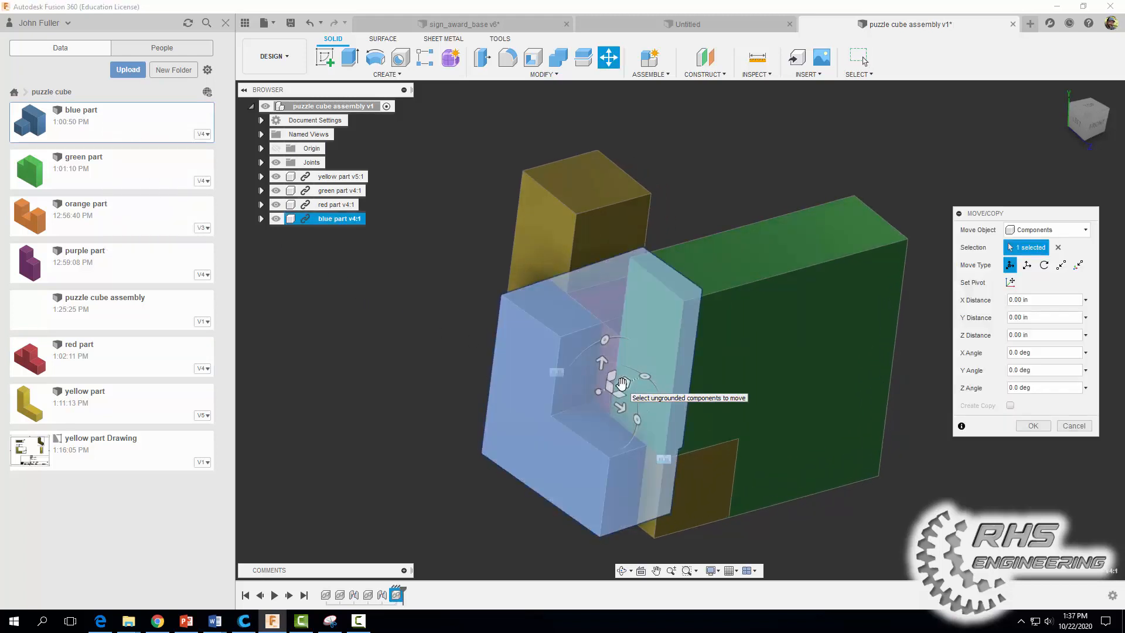
drag(622, 384, 835, 310)
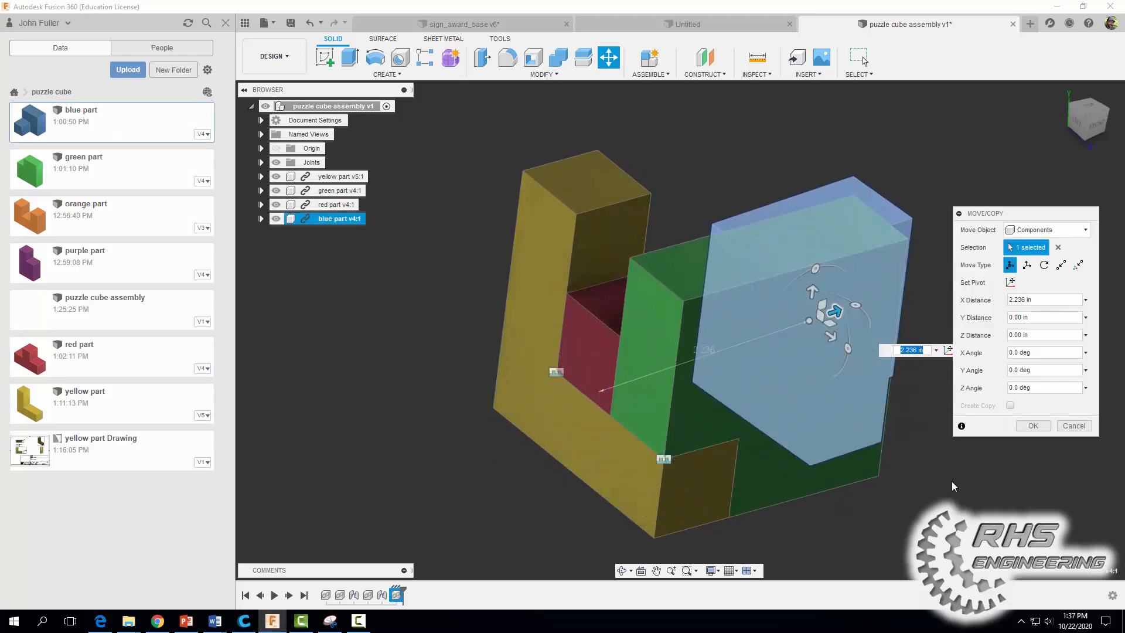
shift+middle_drag(952, 482, 691, 389)
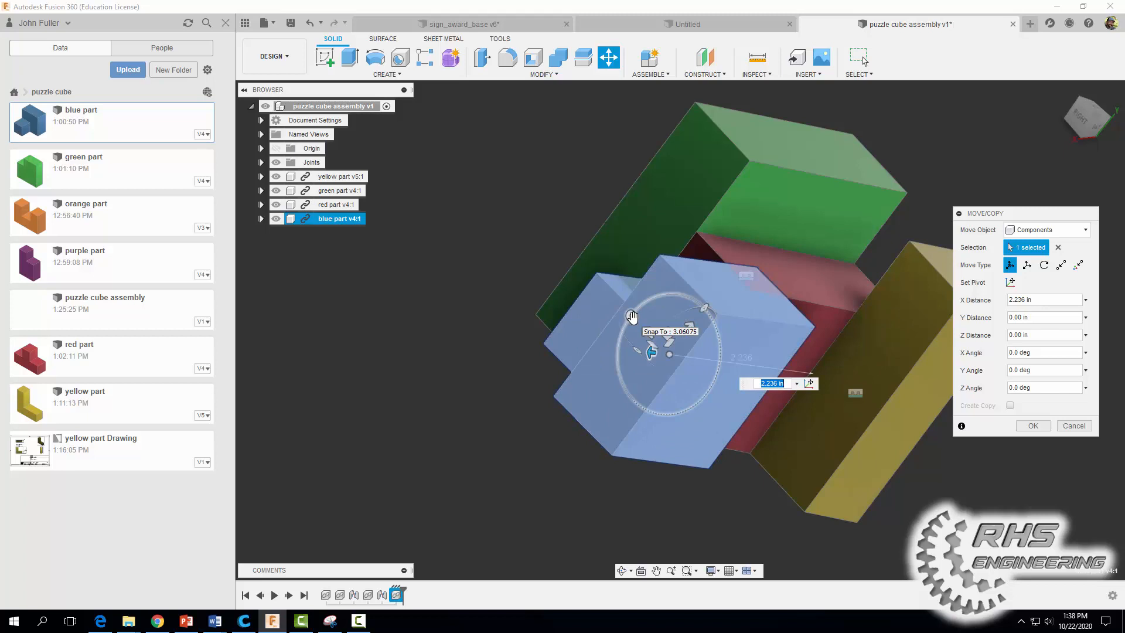
drag(651, 353, 507, 348)
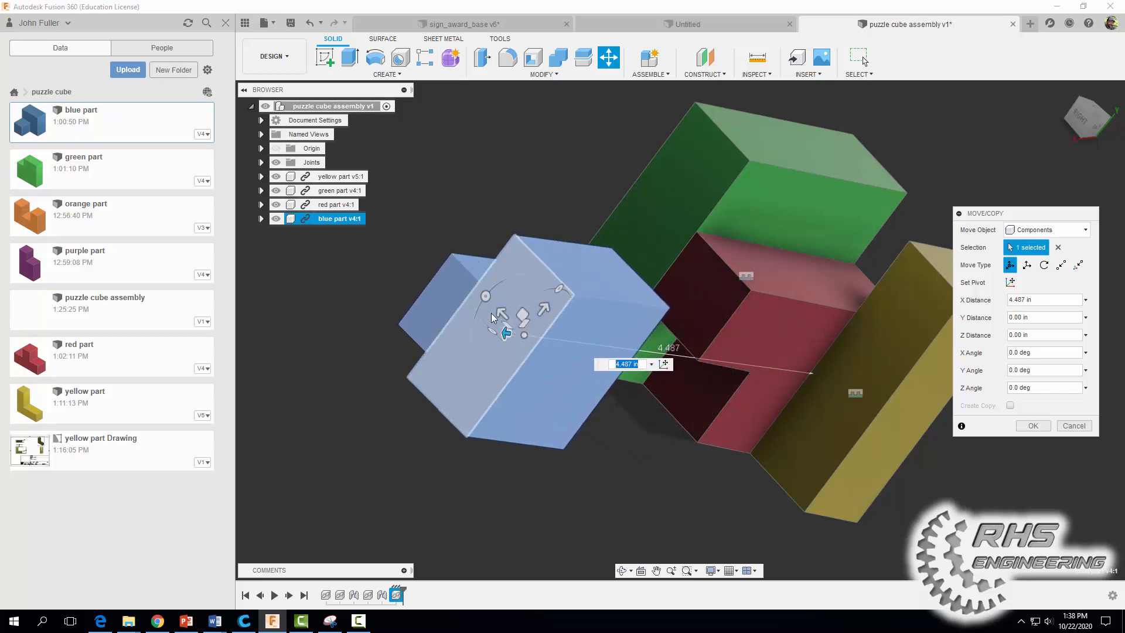
Step: Rotate the blue part 180 degrees about Y, 90 degrees about X, and another 90 degrees about Y
shift+middle_drag(565, 333, 651, 493)
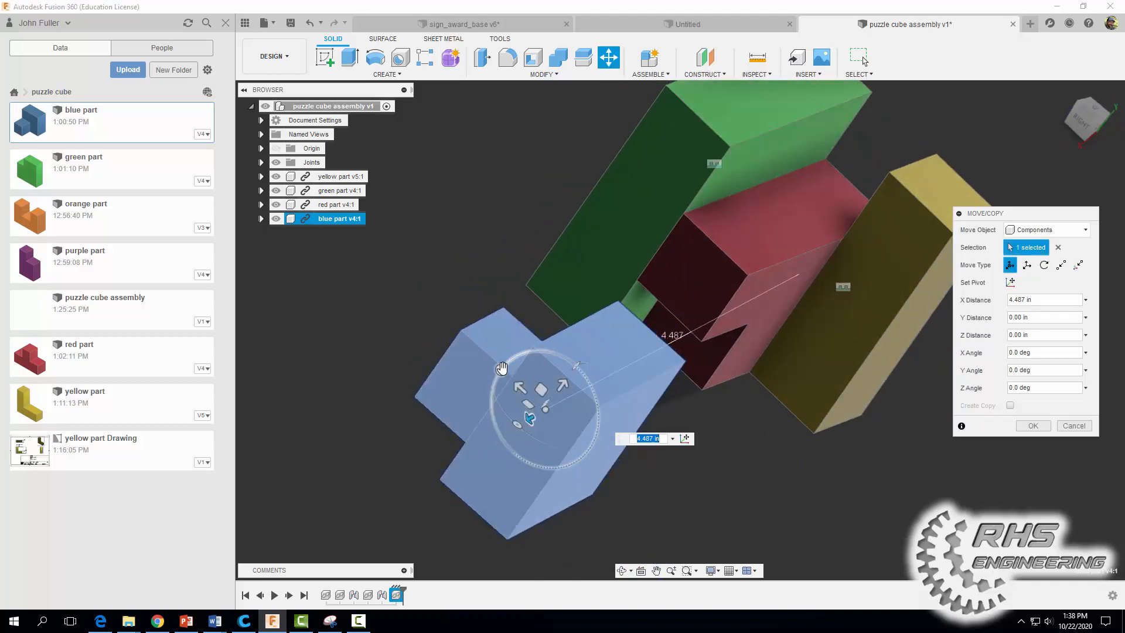
drag(518, 423, 674, 342)
scroll(513, 388, down, 2)
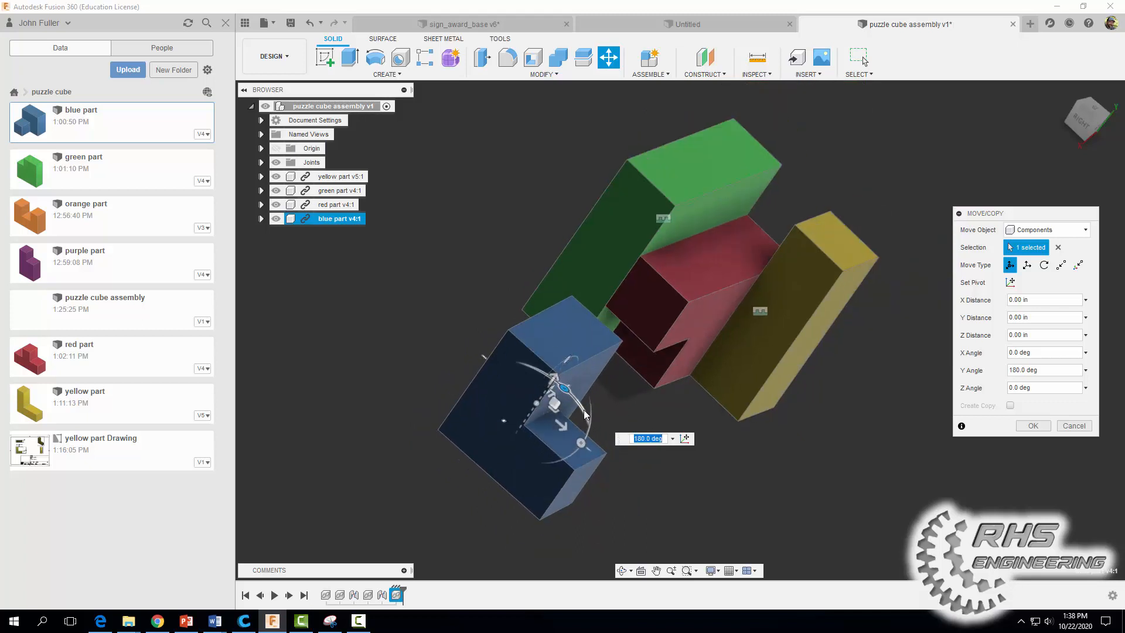
drag(567, 398, 572, 390)
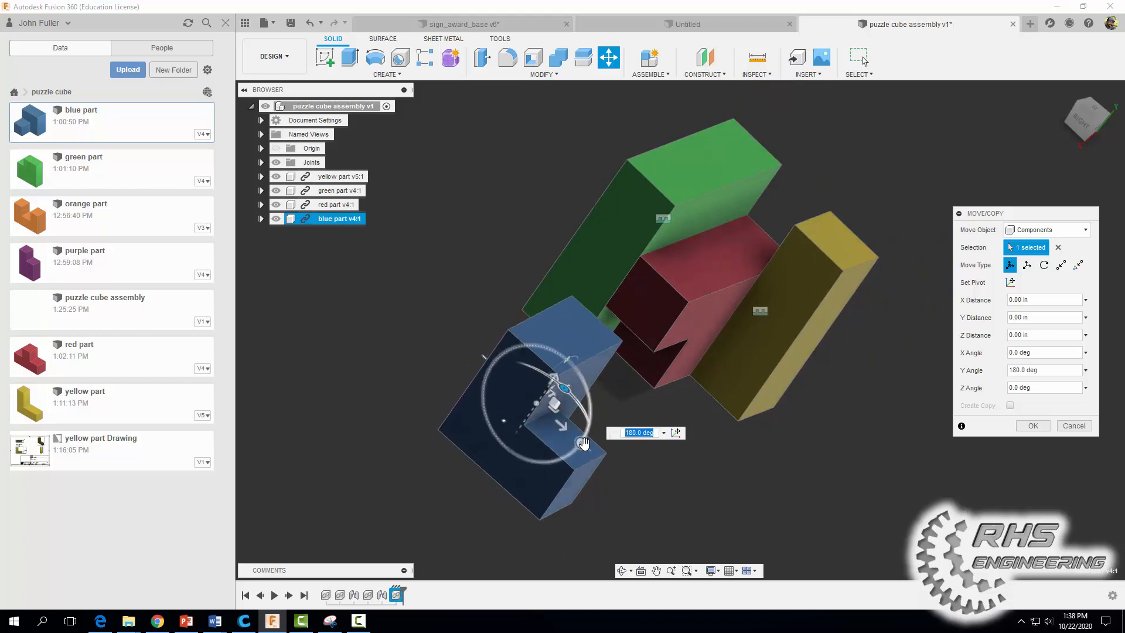
drag(583, 444, 497, 467)
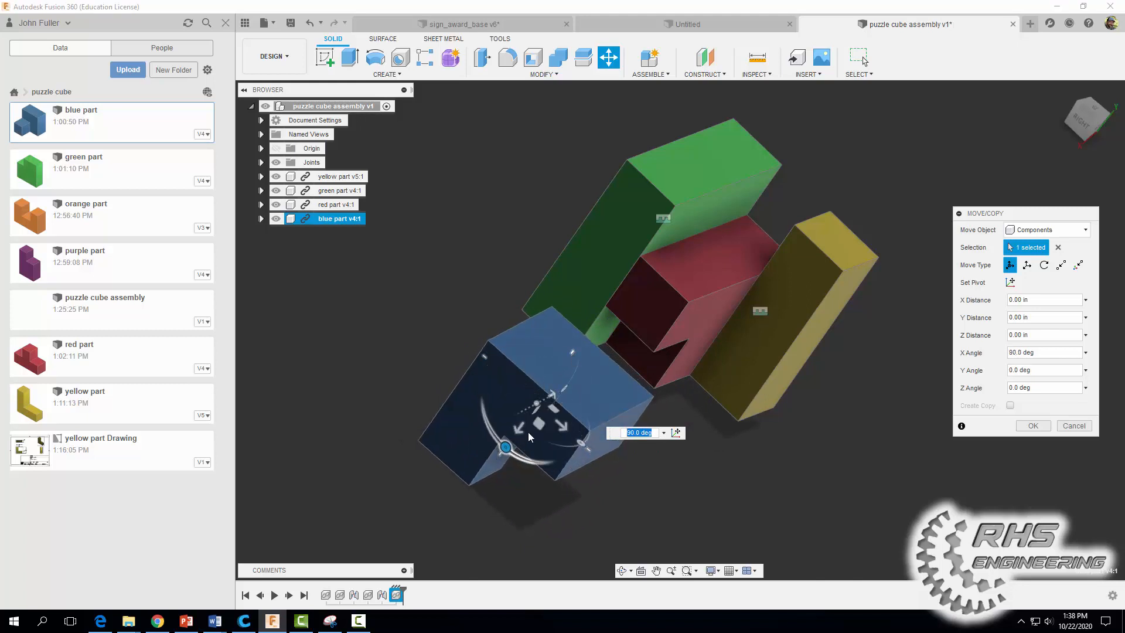
mouse_move(566, 375)
mouse_down()
mouse_move(548, 375)
mouse_move(573, 354)
mouse_up()
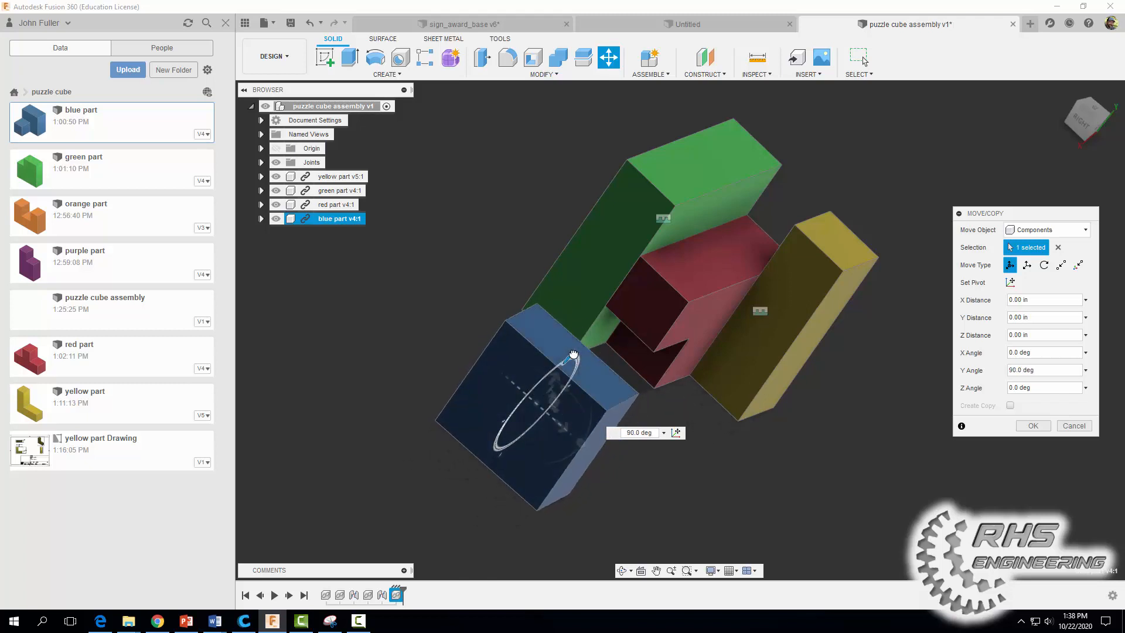
Step: Shift the blue part about 1.44 in along Z toward the red part and rotate it 90 degrees about X
shift+middle_drag(762, 443, 722, 428)
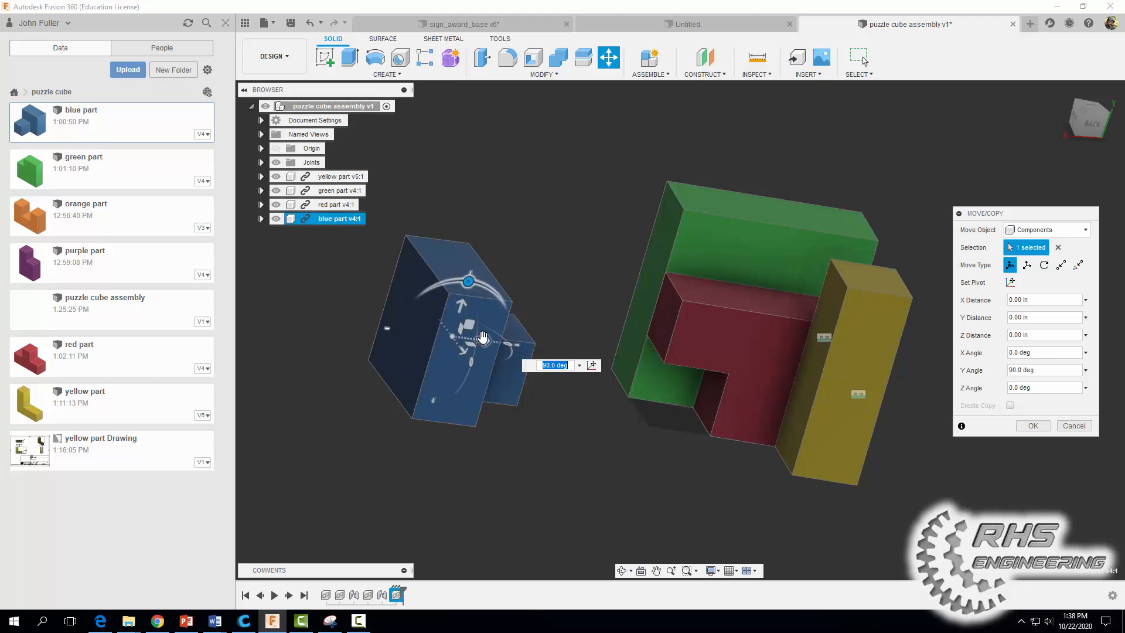
drag(483, 339, 596, 372)
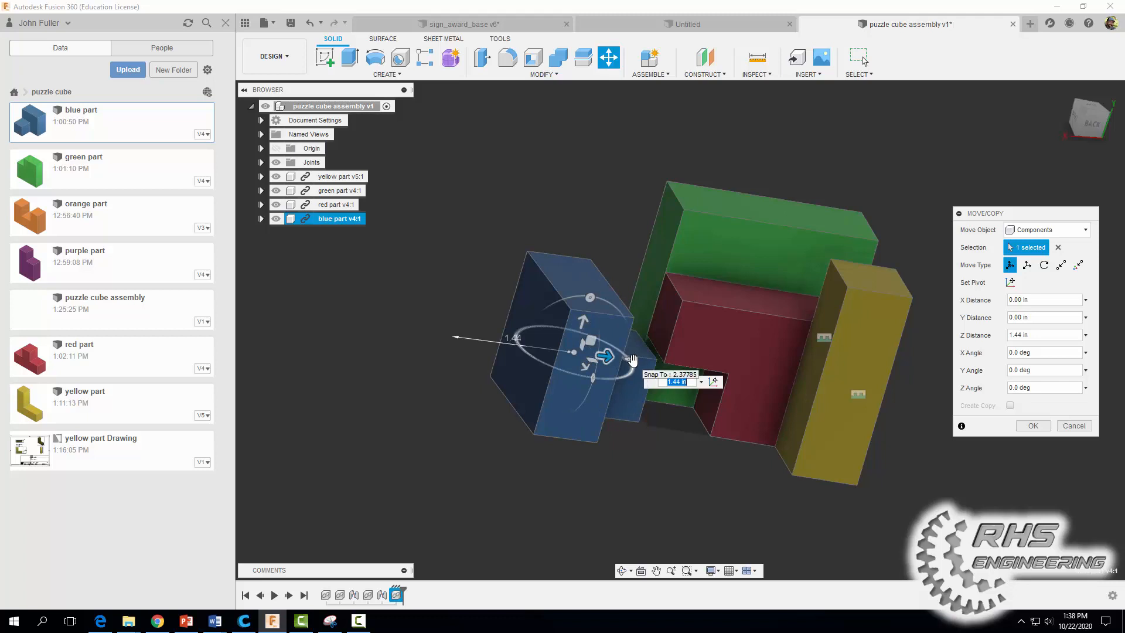
drag(632, 360, 549, 314)
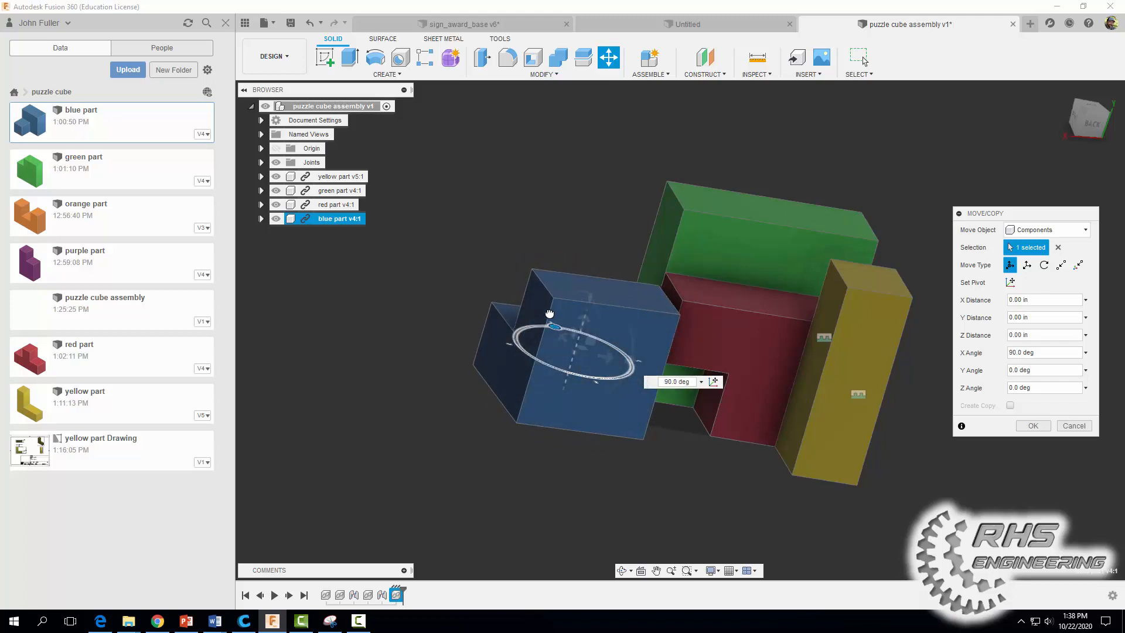
Step: Shift the blue part about 0.55 in along Y toward the yellow part and accept its placement
shift+middle_drag(600, 432, 661, 463)
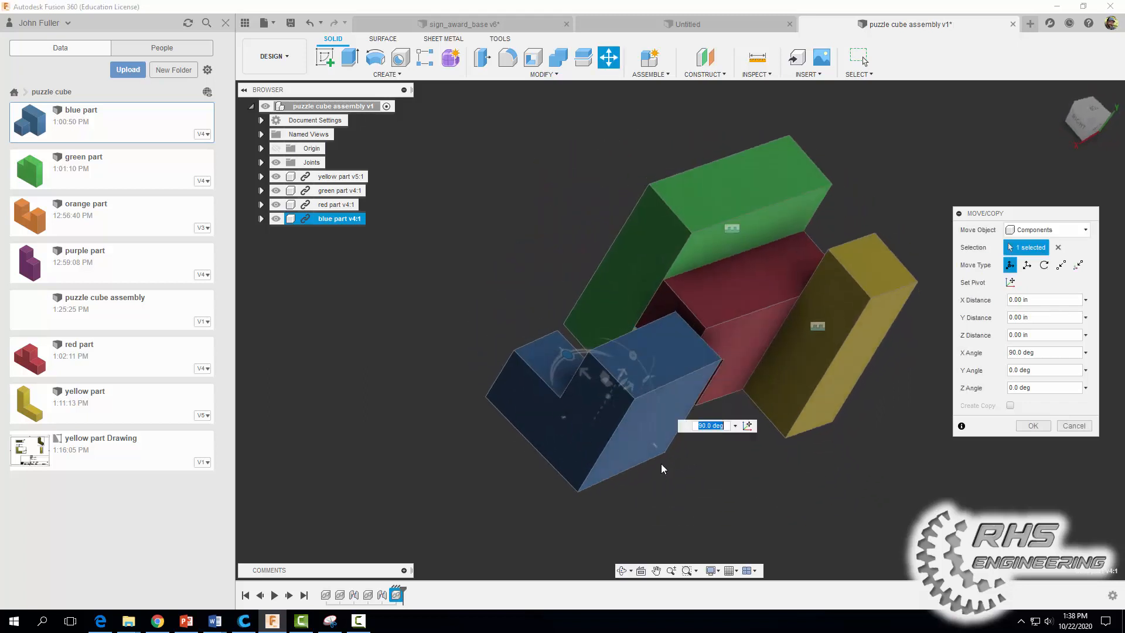
drag(588, 380, 711, 419)
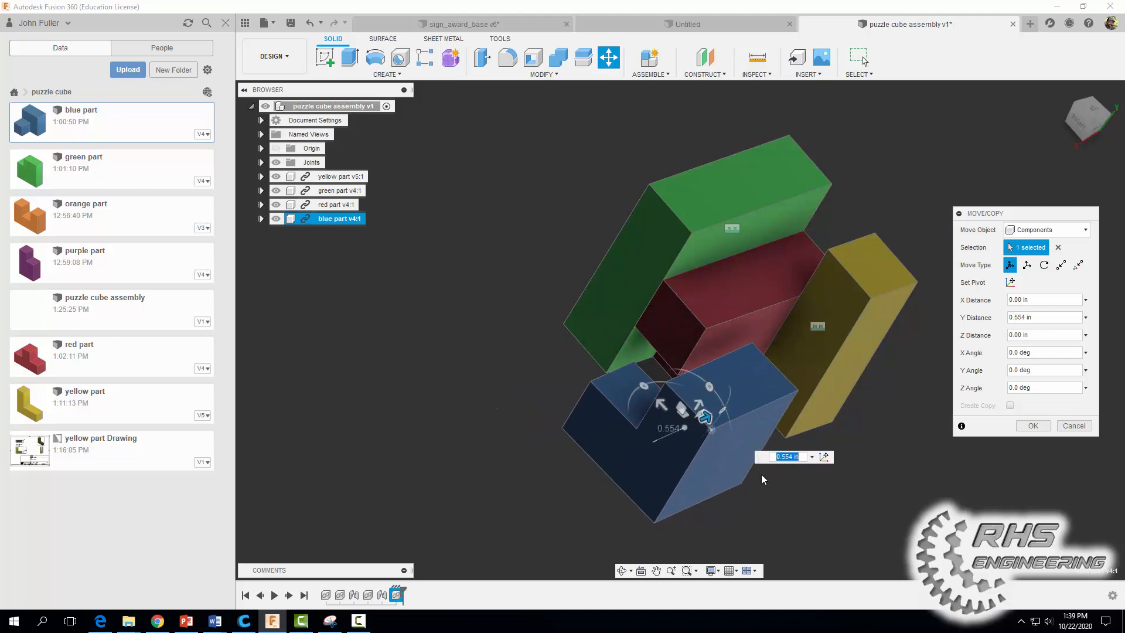
shift+middle_drag(761, 474, 765, 370)
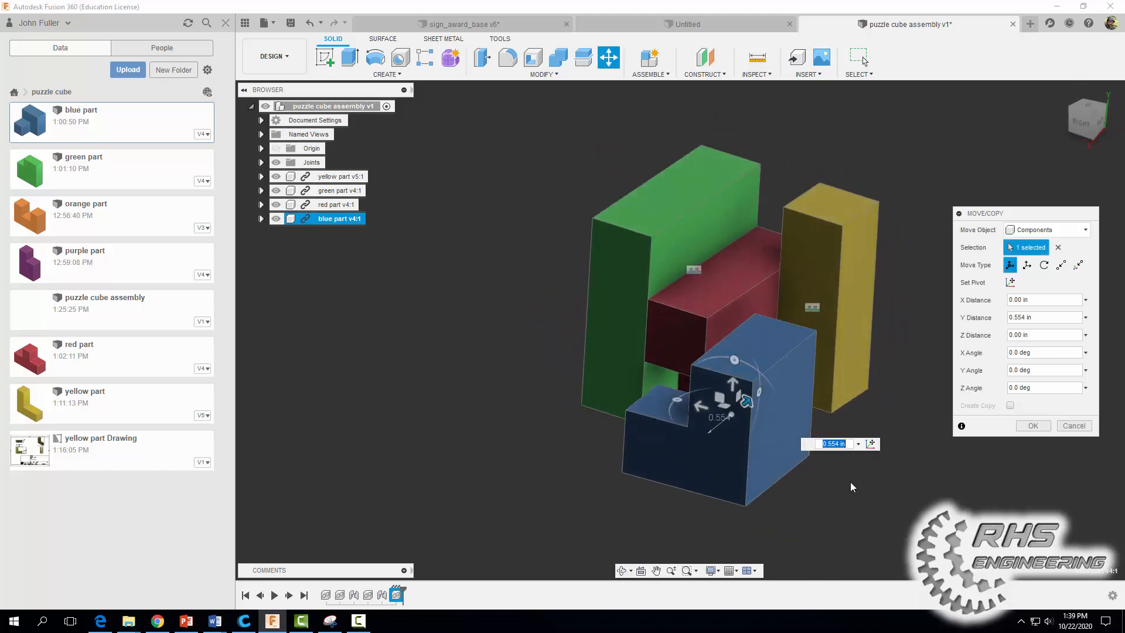
shift+middle_drag(849, 482, 724, 434)
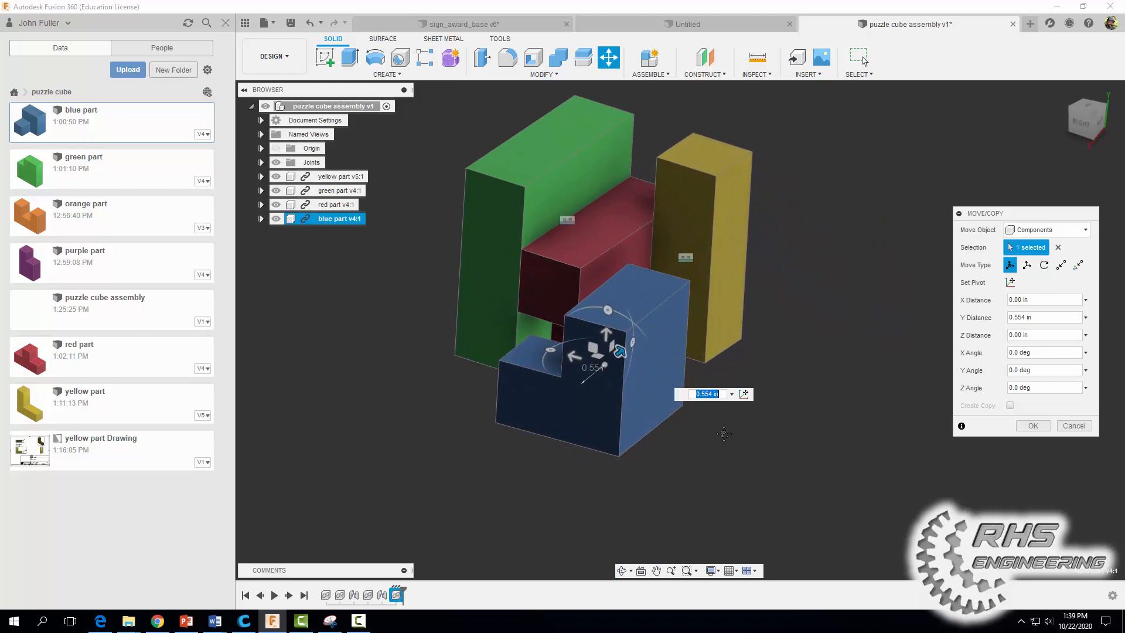
click(1035, 425)
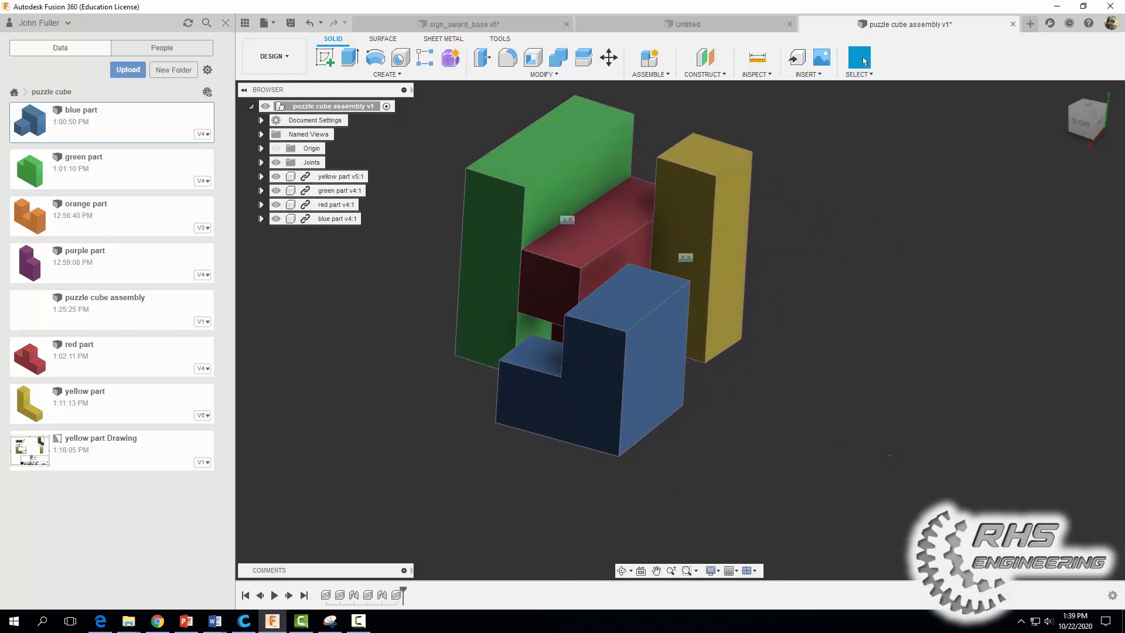
Step: Joint the blue part's underside corner at the notch opening to the red part's bottom corner beside the green part, with a -90 degree alignment angle
shift+middle_drag(892, 462, 864, 356)
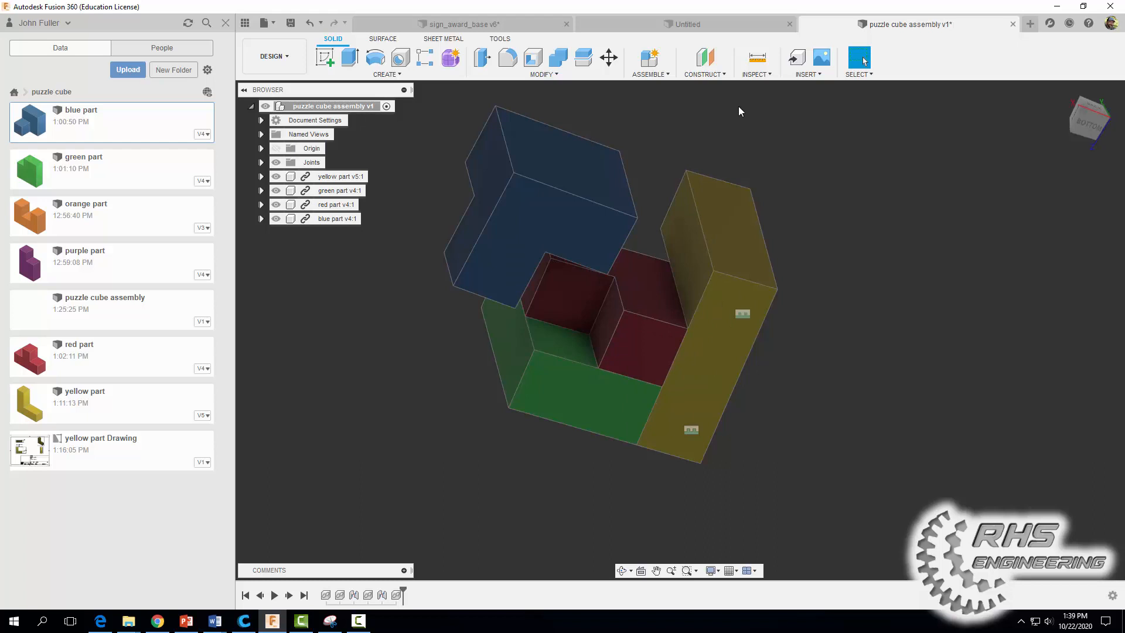
click(651, 74)
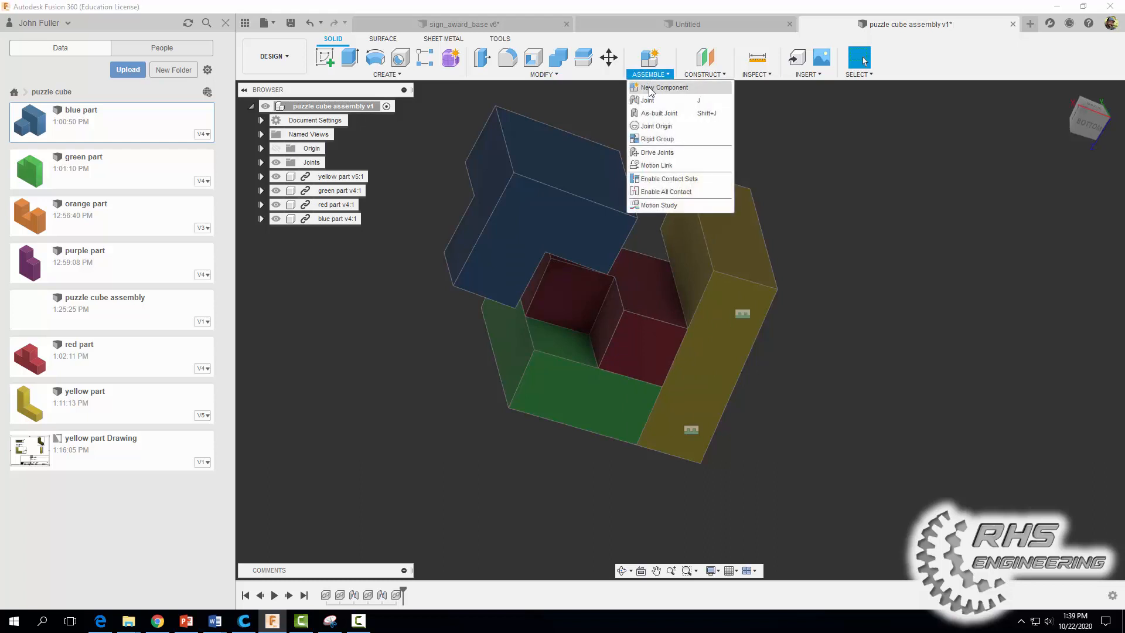
click(653, 99)
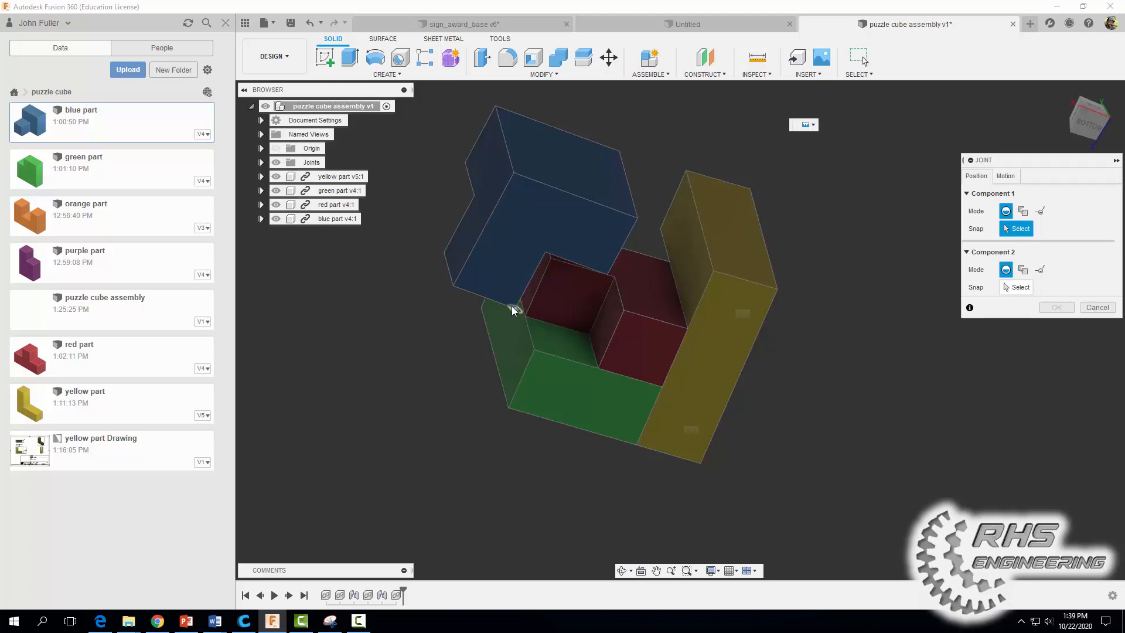
scroll(516, 312, up, 5)
scroll(516, 311, up, 2)
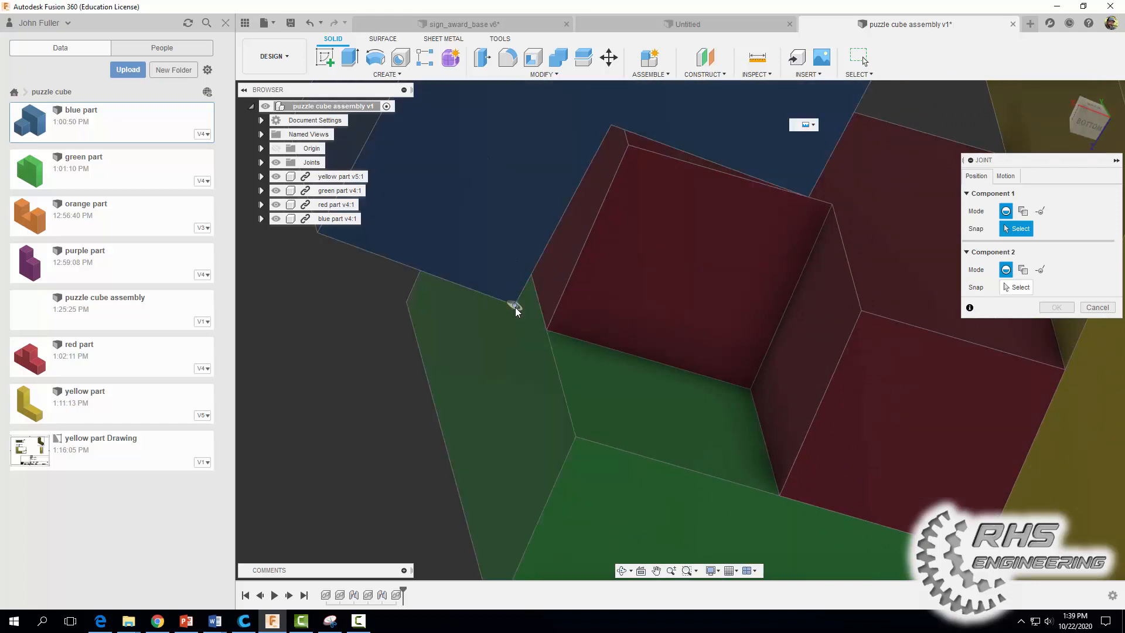
click(515, 307)
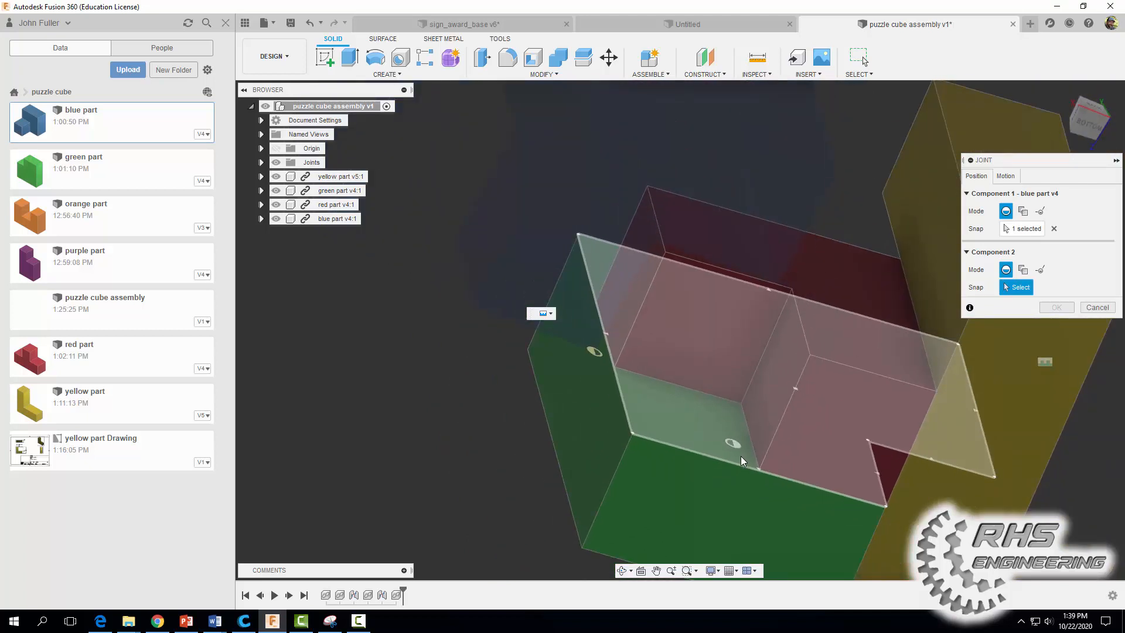
click(761, 469)
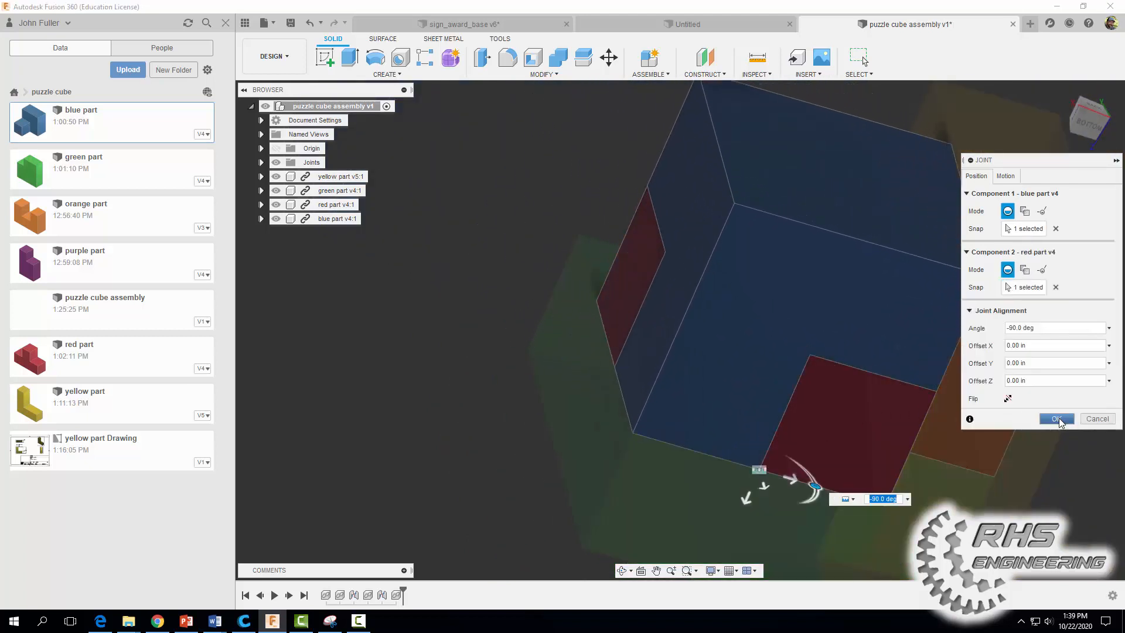
click(1059, 423)
Step: Insert the purple part into the current design and lift it above the blue part
scroll(1054, 415, down, 2)
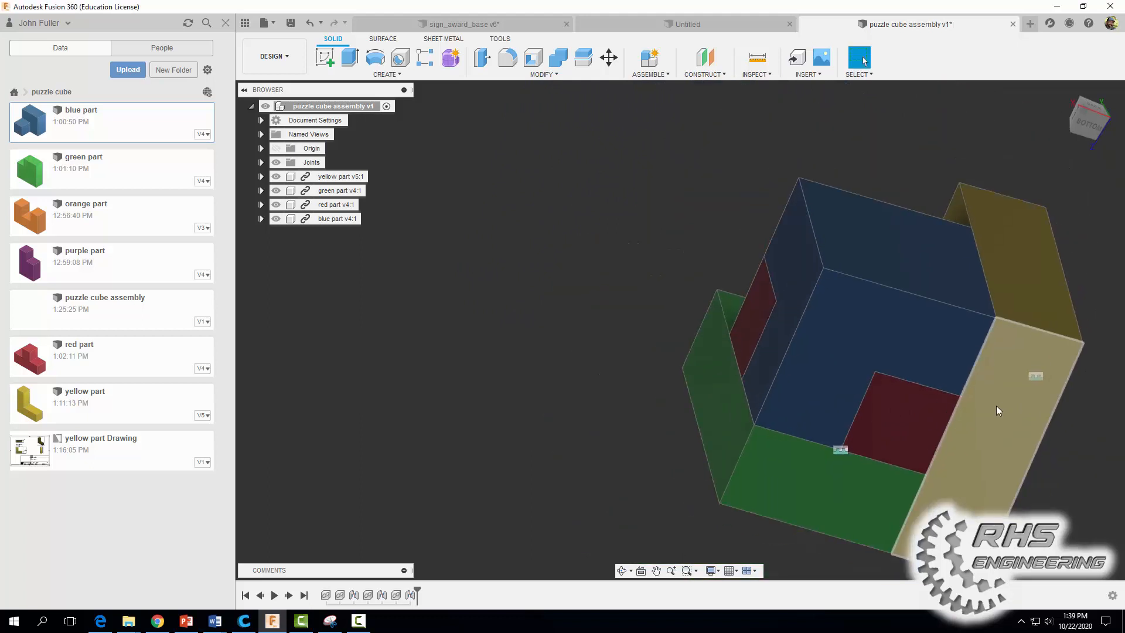
shift+middle_drag(905, 413, 851, 445)
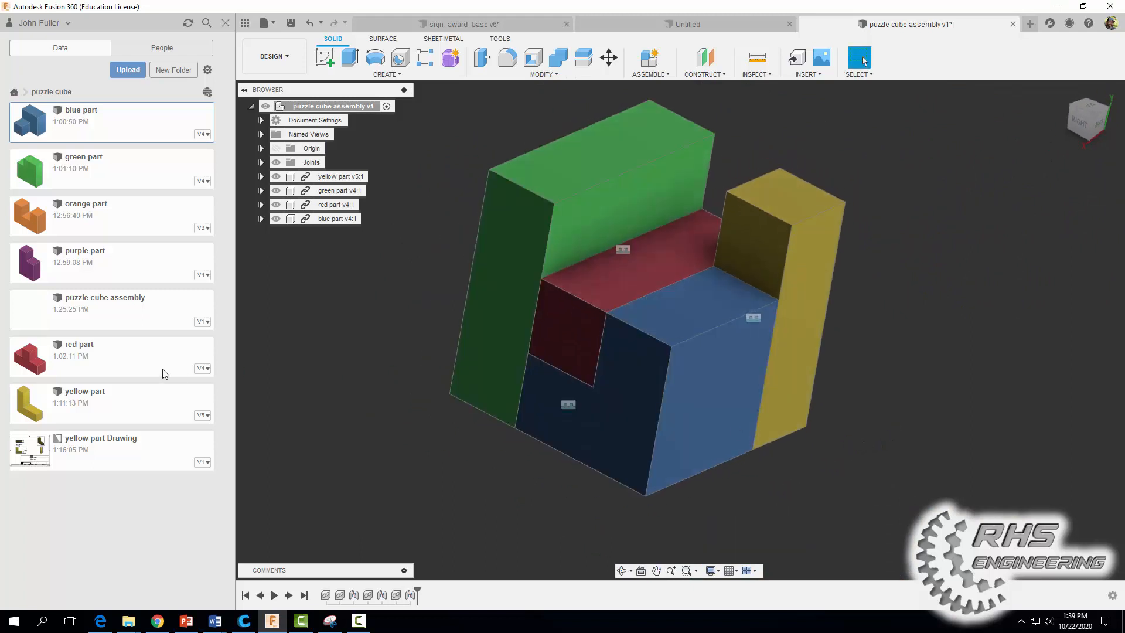
right_click(100, 269)
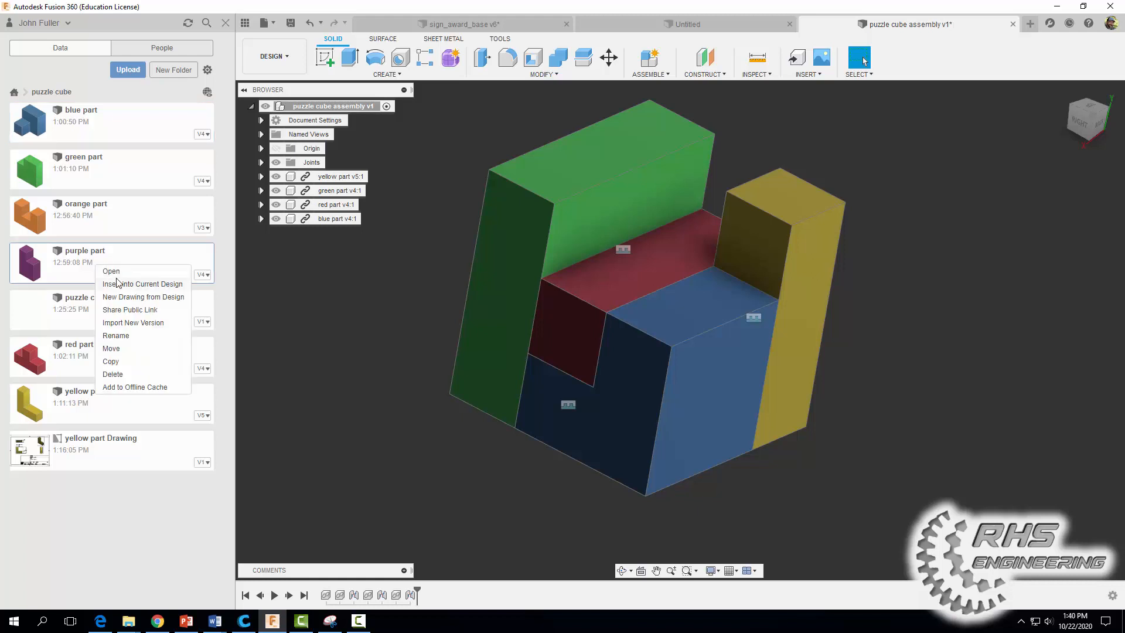
click(120, 284)
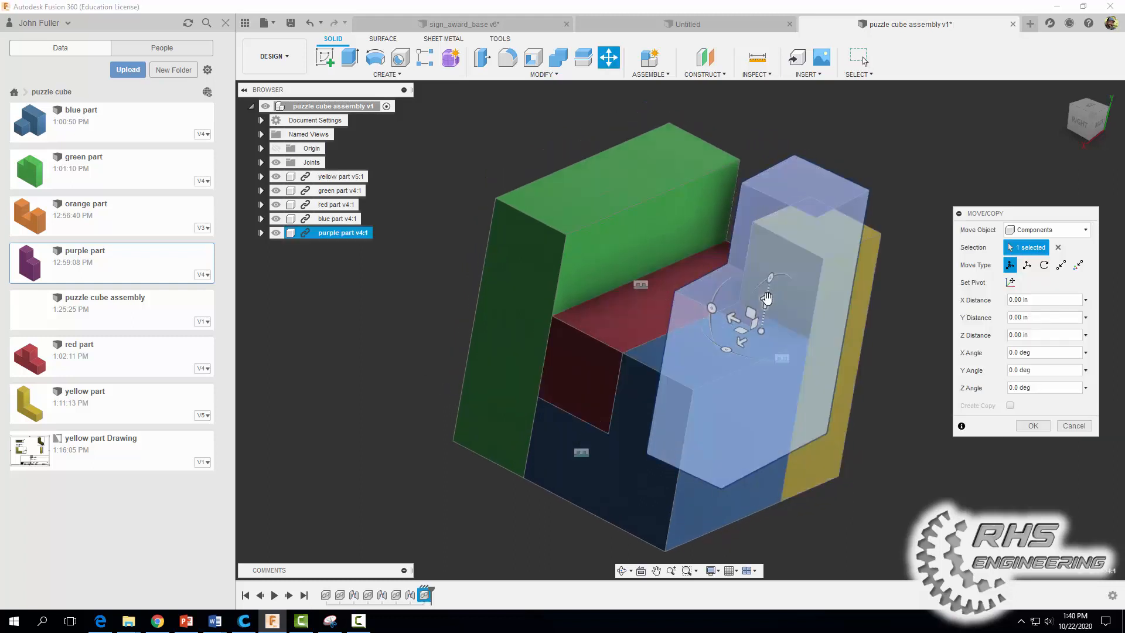
drag(767, 299, 795, 206)
Step: Rotate the purple part -90 degrees about Z and 90 degrees about Y, shift it about -1.99 in along Y, and accept its placement
drag(787, 187, 719, 268)
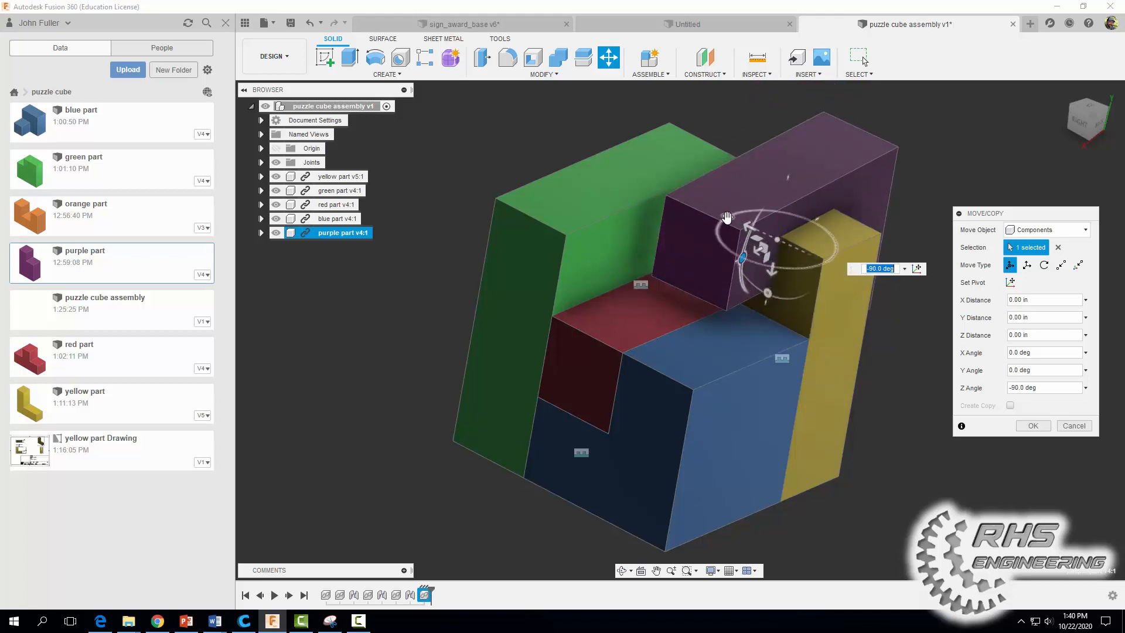
drag(731, 217, 698, 202)
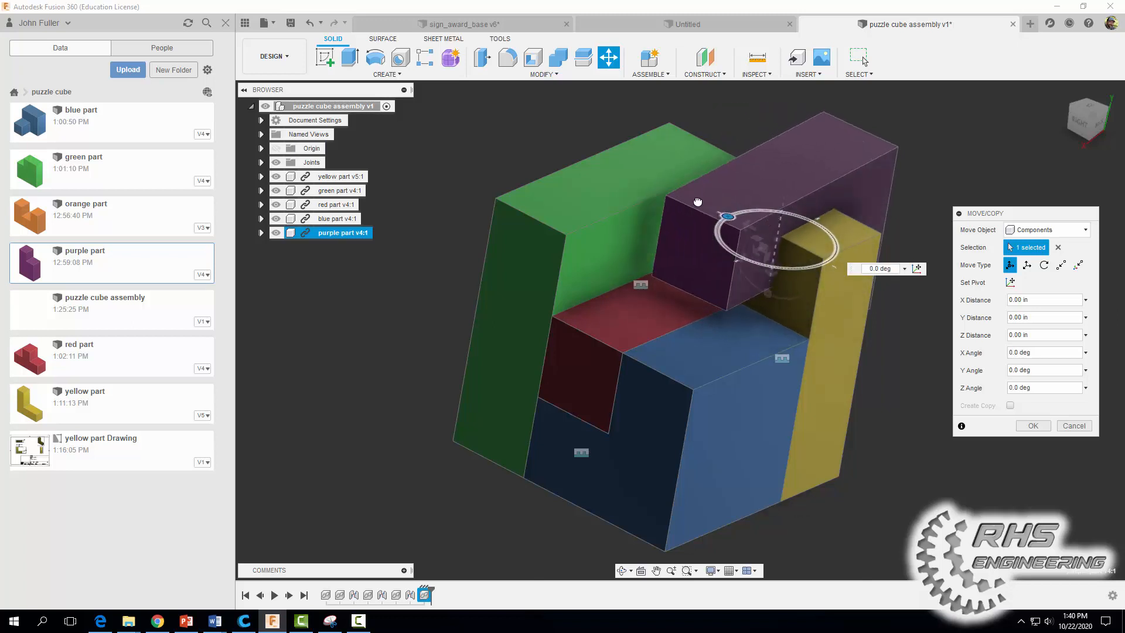
drag(766, 293, 834, 268)
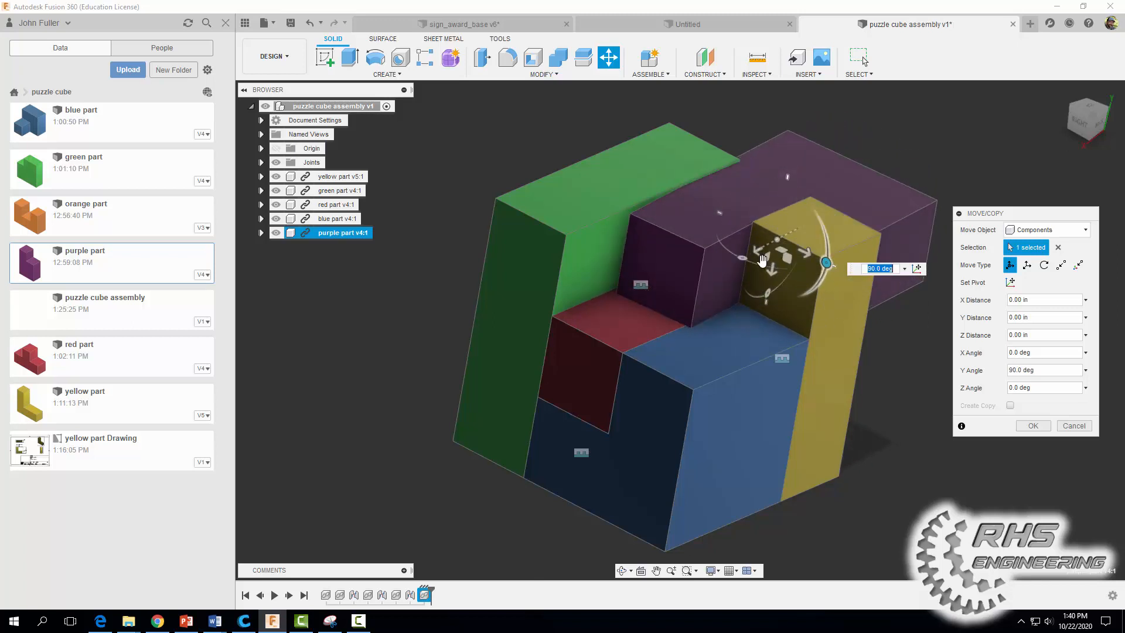
drag(742, 259, 656, 295)
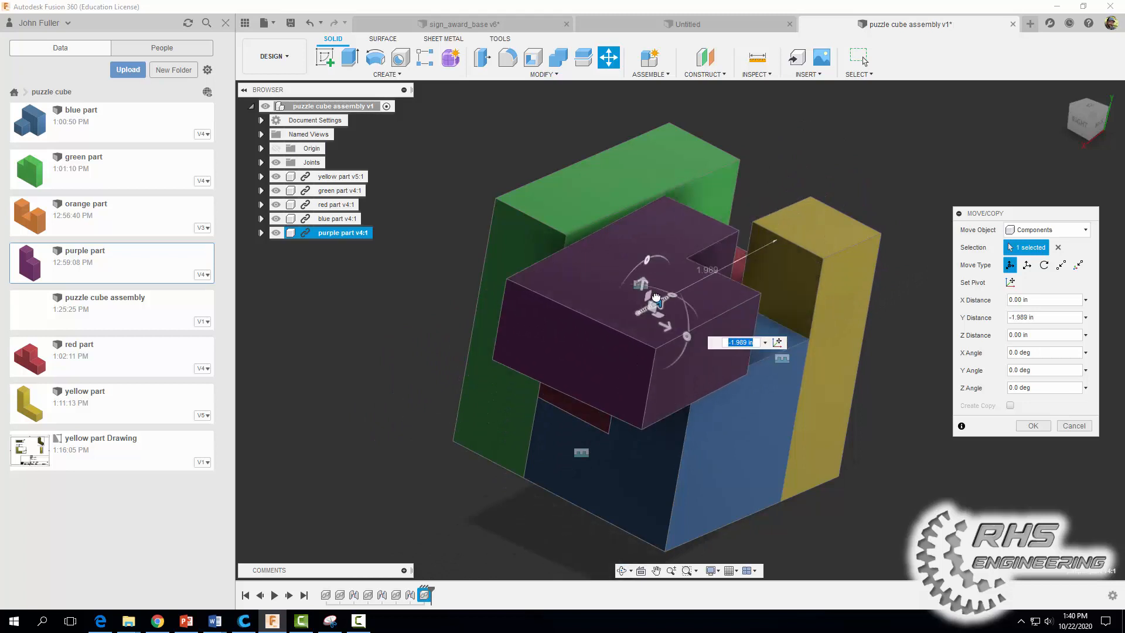
click(1024, 426)
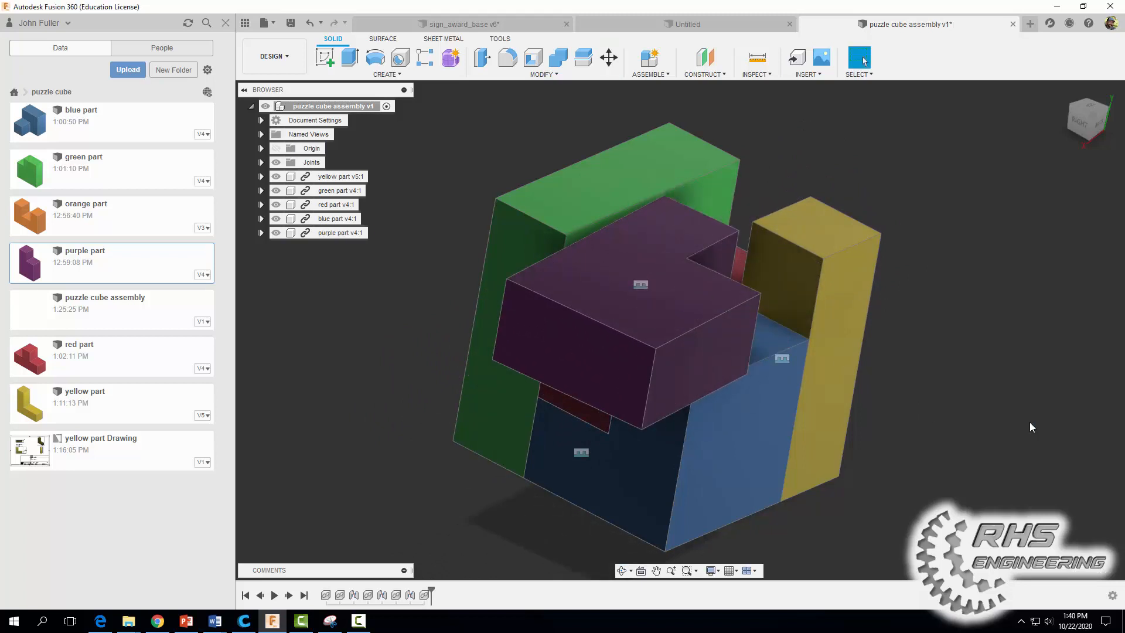
Step: Joint the purple part's top corner at the notch opening, on the green part's side, to the yellow part's top outer corner with a -90 degree angle
mouse_move(961, 445)
shift+middle_down()
mouse_move(914, 440)
mouse_move(884, 468)
mouse_move(966, 419)
mouse_move(942, 449)
shift+middle_up()
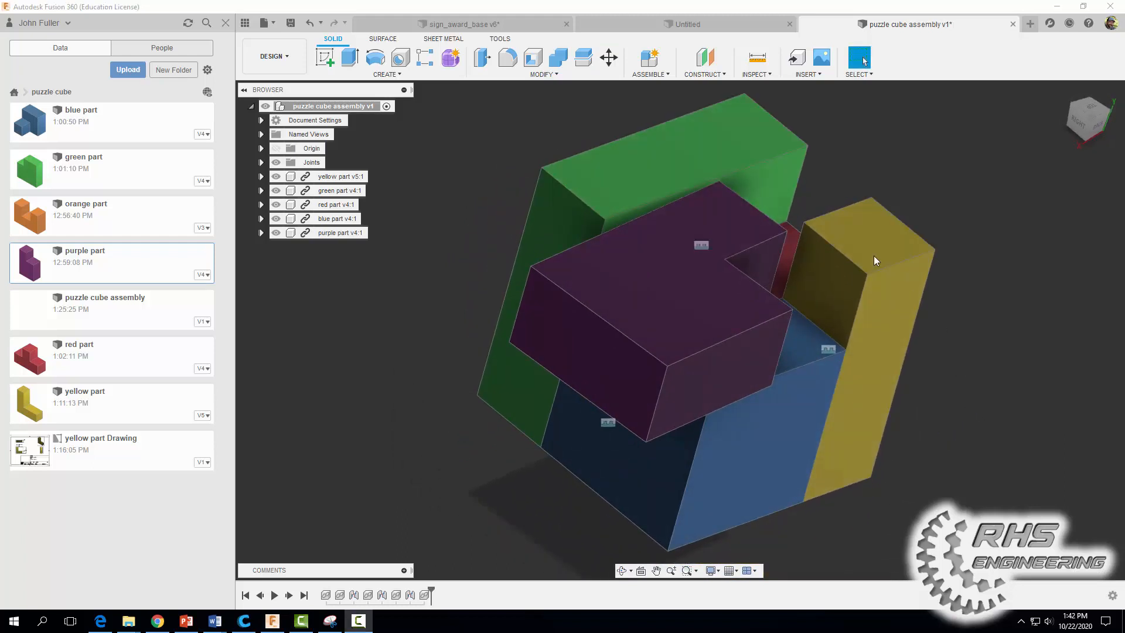
click(650, 74)
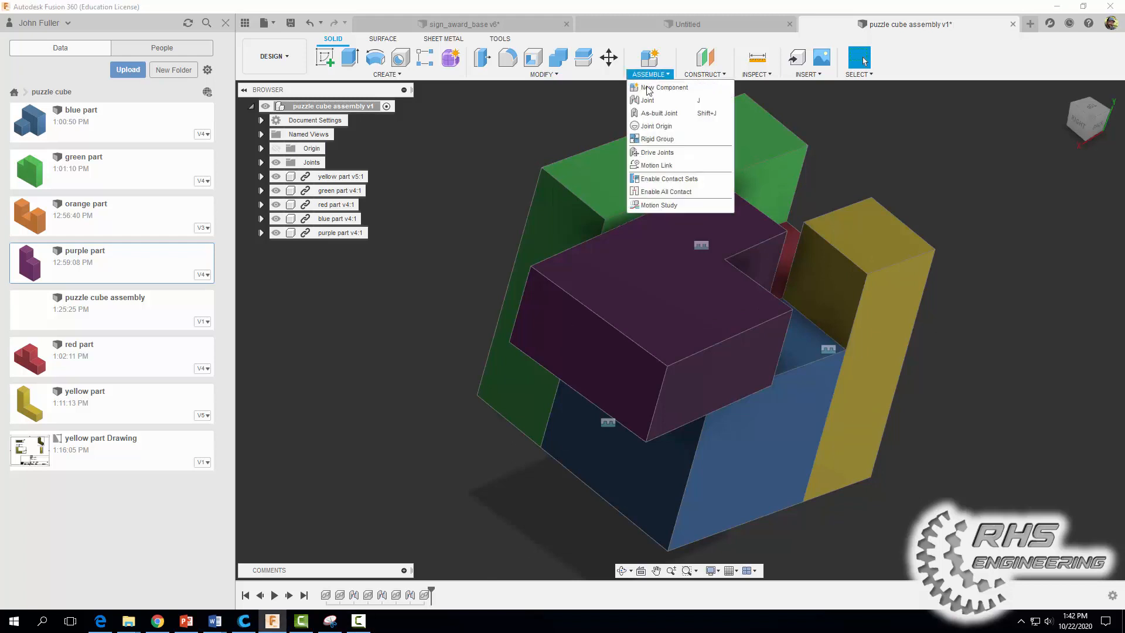
click(647, 102)
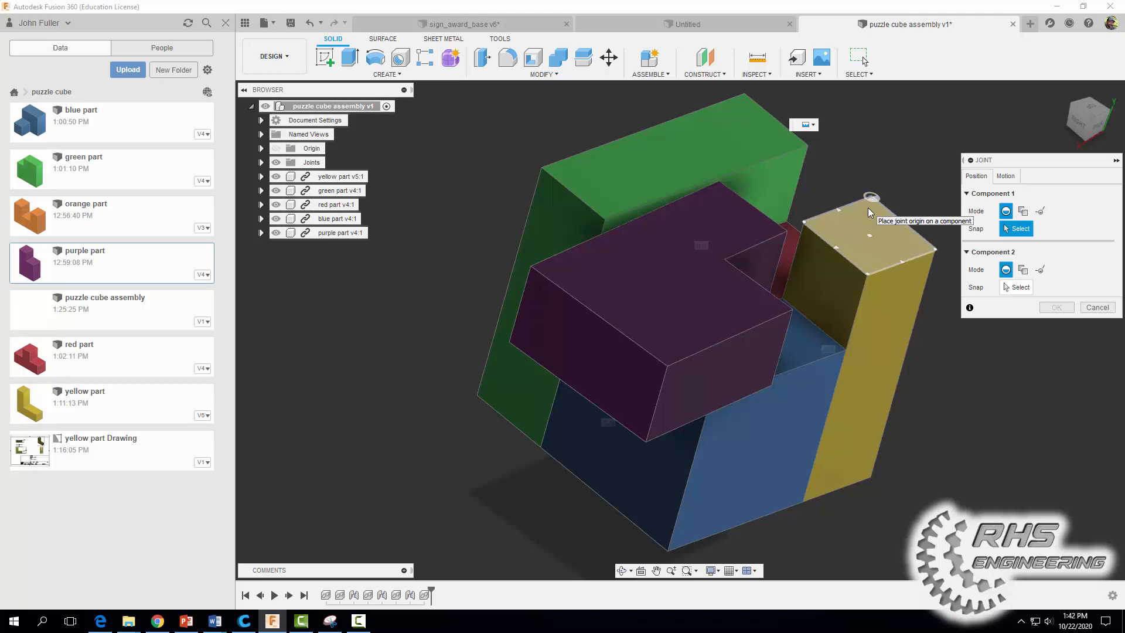
scroll(813, 252, up, 6)
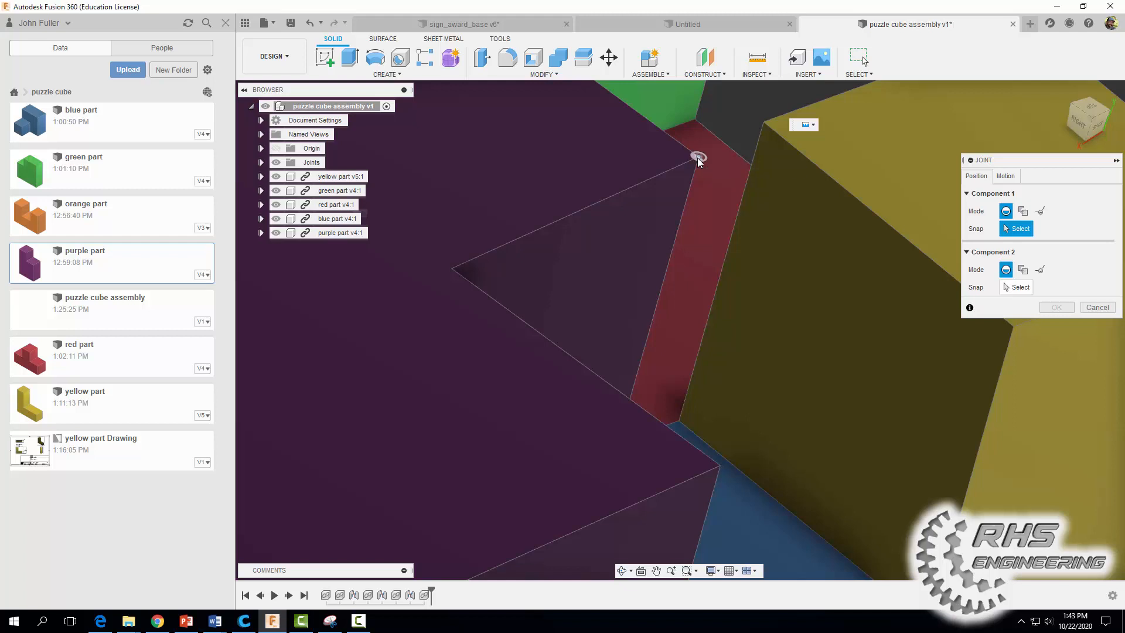
click(698, 158)
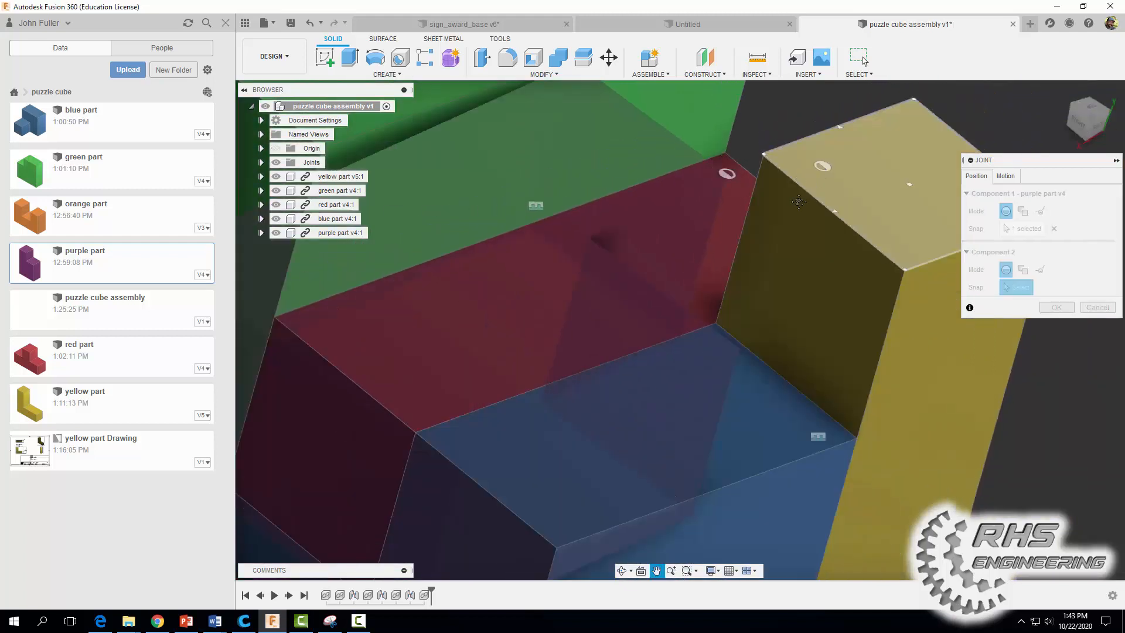
middle_drag(822, 175, 707, 337)
scroll(808, 261, up, 2)
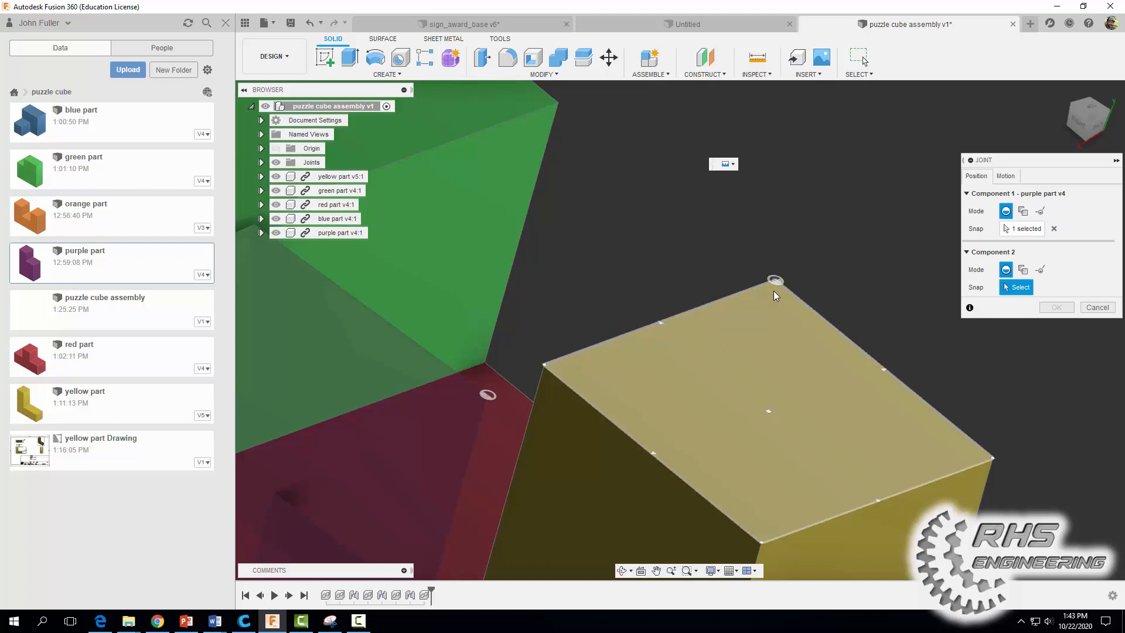
click(775, 281)
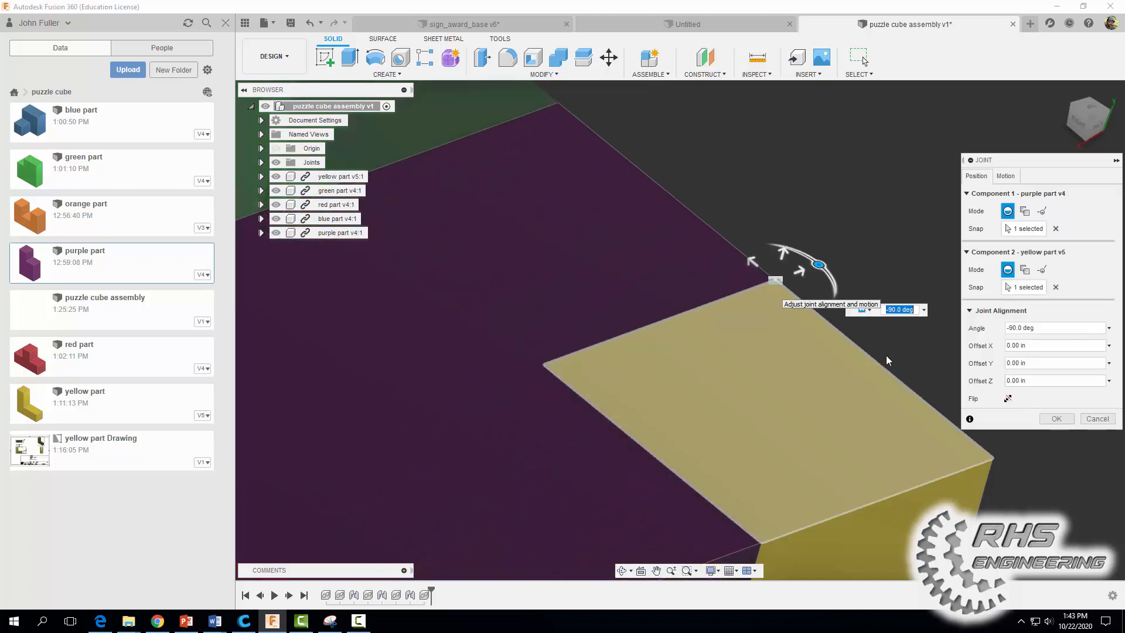
click(1057, 418)
Step: Save the puzzle cube assembly as a new version with the description "User Saved"
scroll(1007, 377, down, 5)
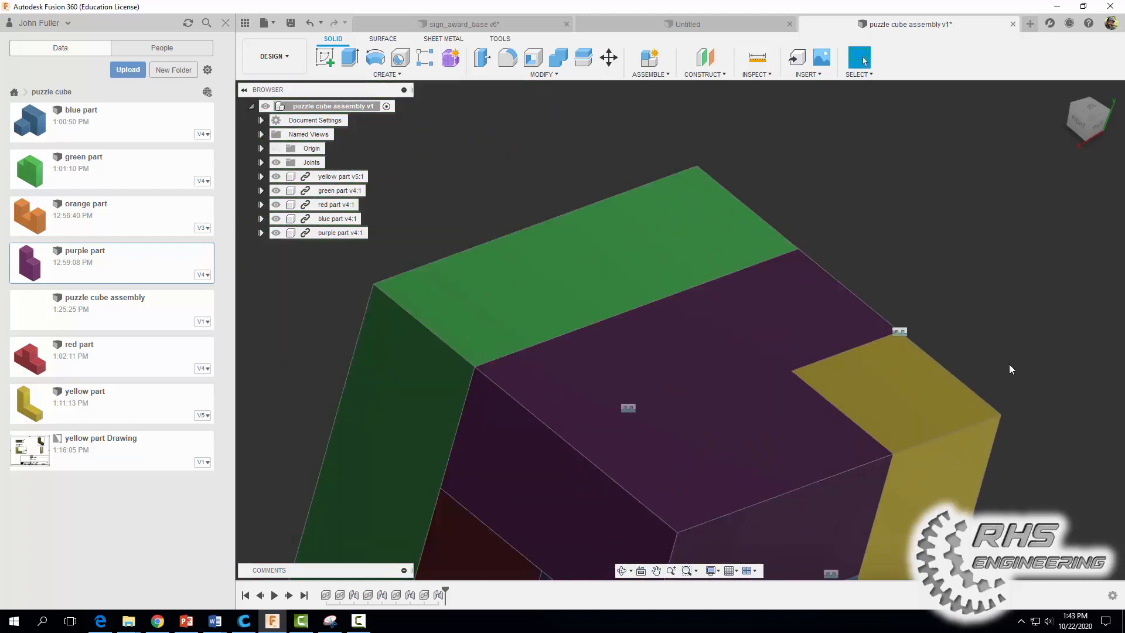
shift+middle_drag(1008, 411, 948, 313)
scroll(927, 394, down, 3)
middle_drag(982, 464, 941, 437)
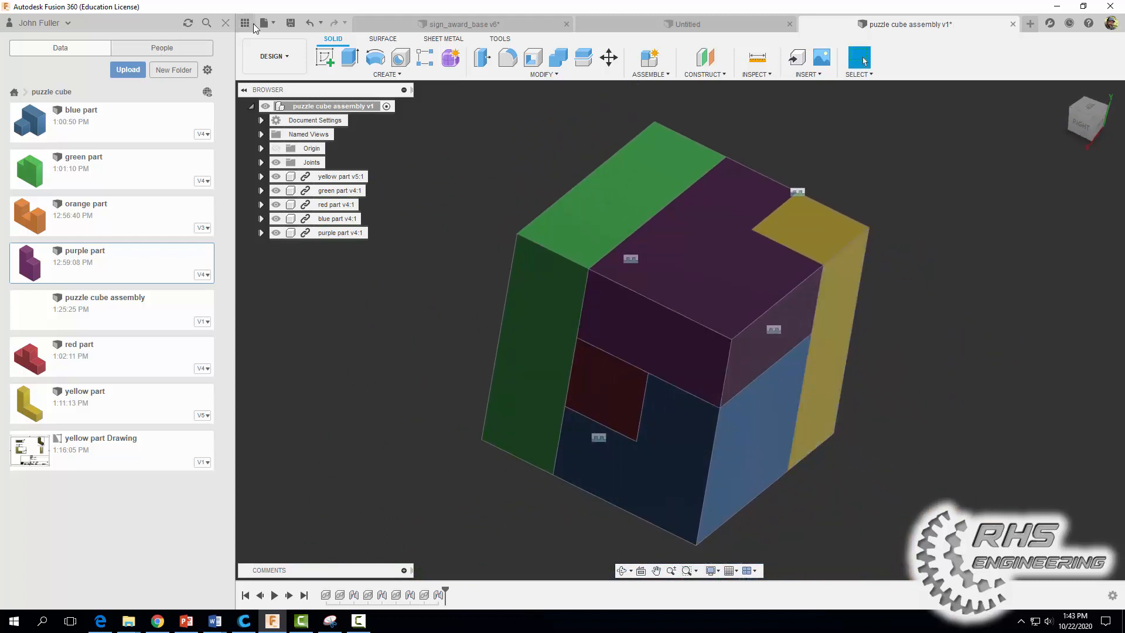
click(291, 24)
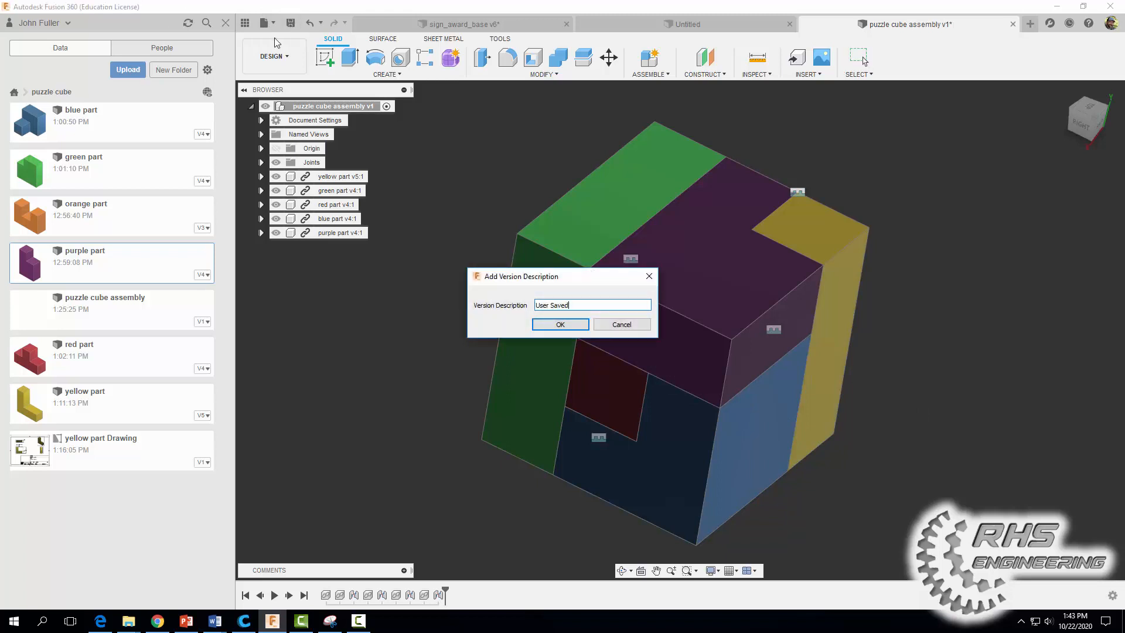
click(569, 326)
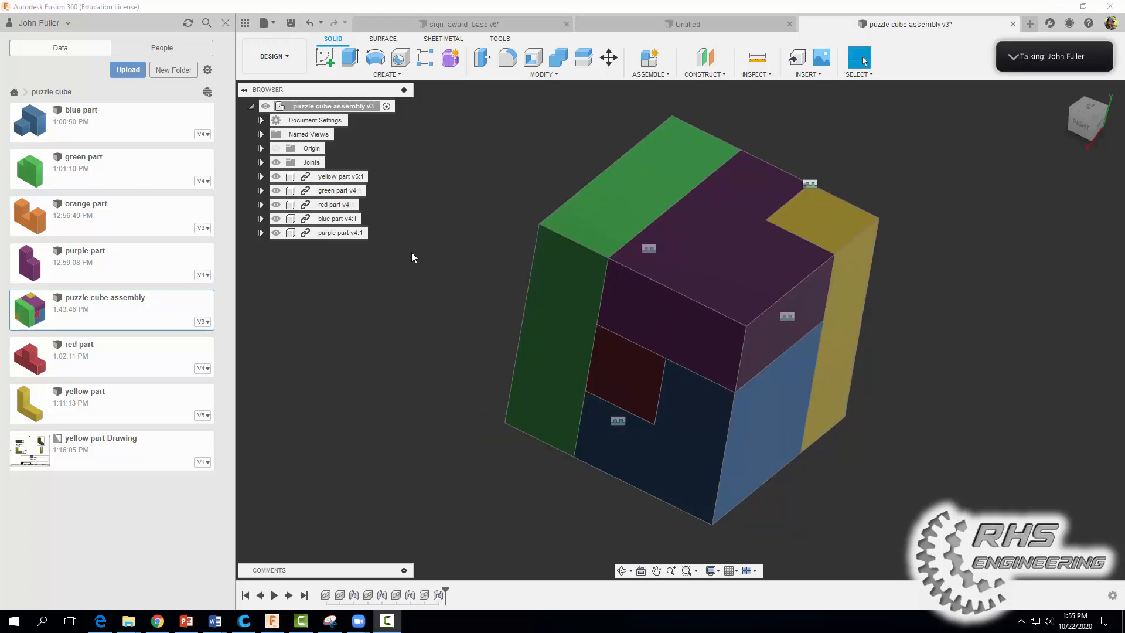
Step: Switch to the Animation workspace and orient the cube to an isometric view with room around it
click(275, 58)
click(279, 153)
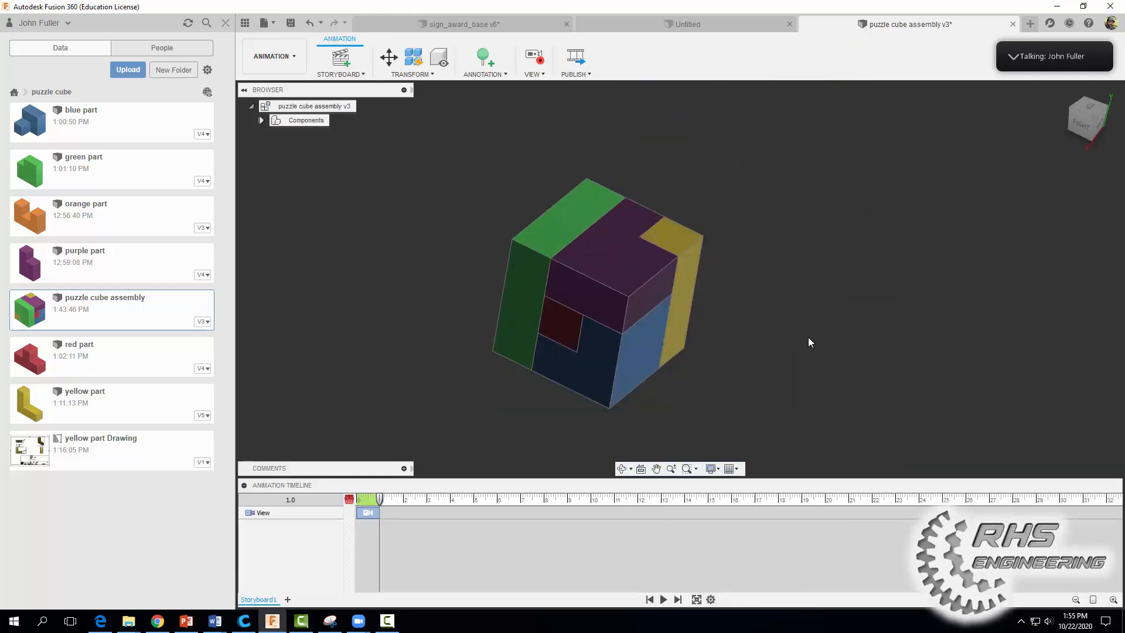
middle_drag(821, 337, 851, 284)
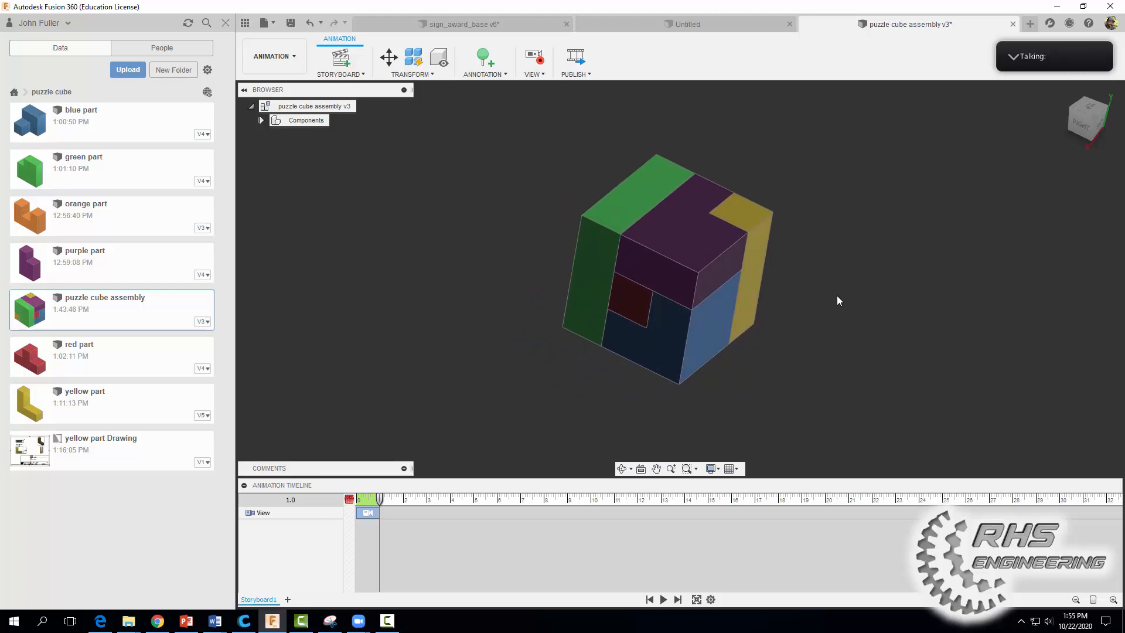
click(1096, 121)
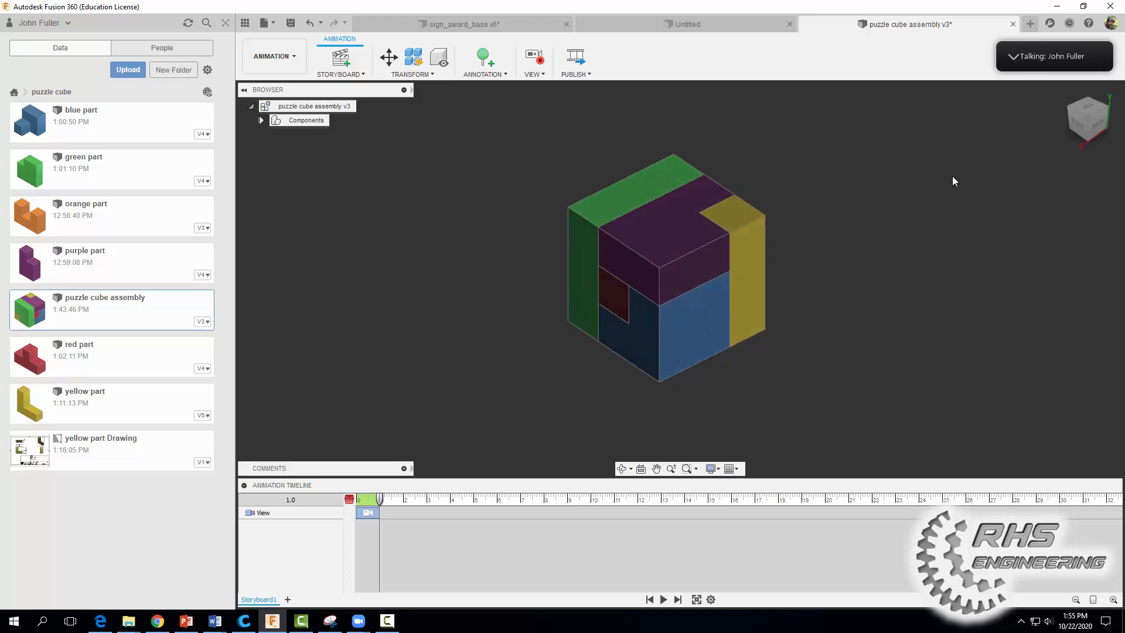
scroll(894, 256, down, 1)
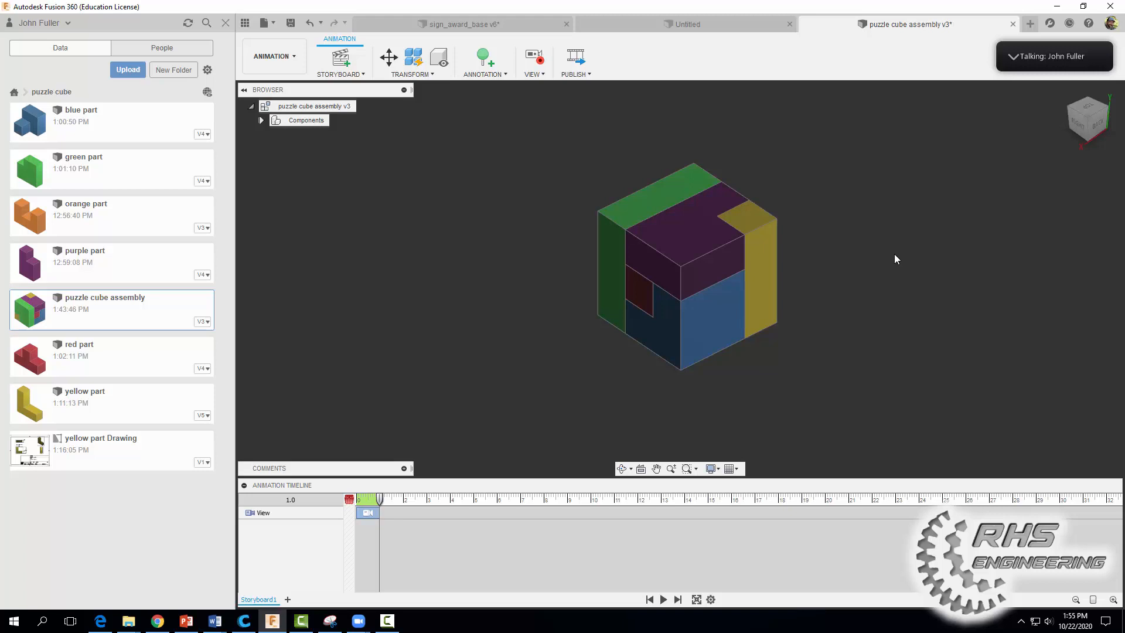
Step: Transform the purple part in the storyboard, moving it 3 in upward along Z, and clear its selection
click(389, 57)
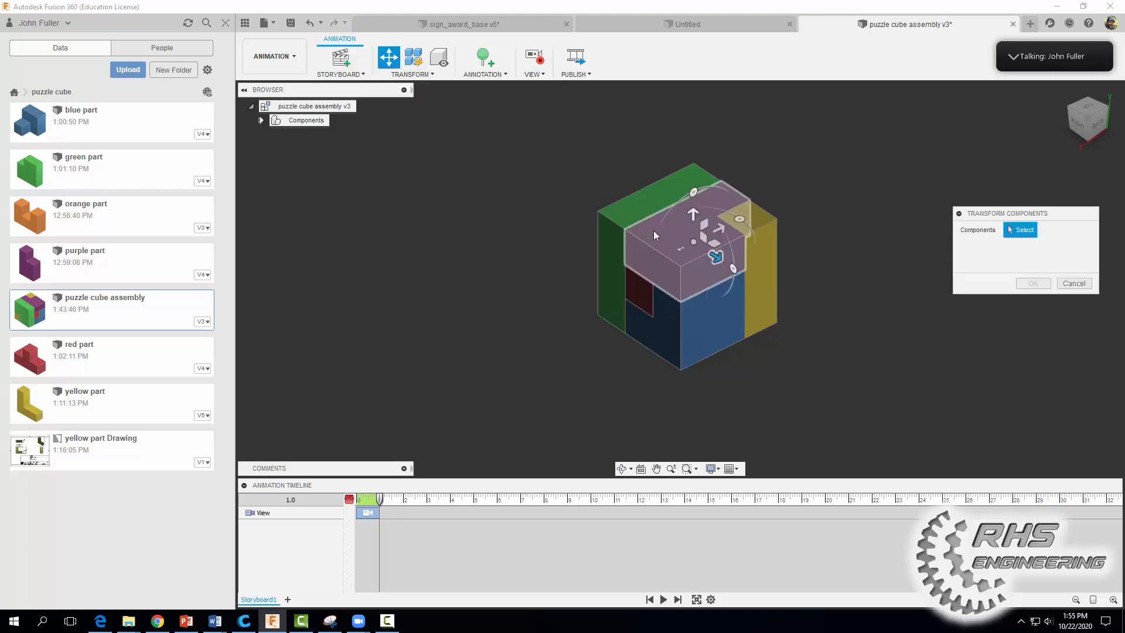
click(670, 235)
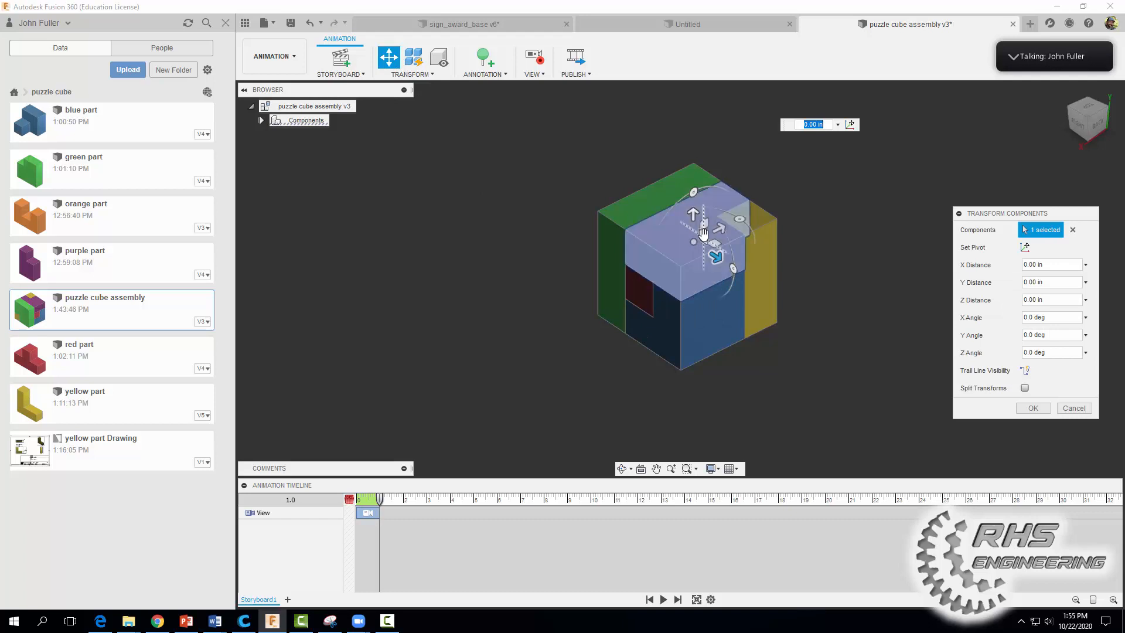
drag(693, 215, 700, 120)
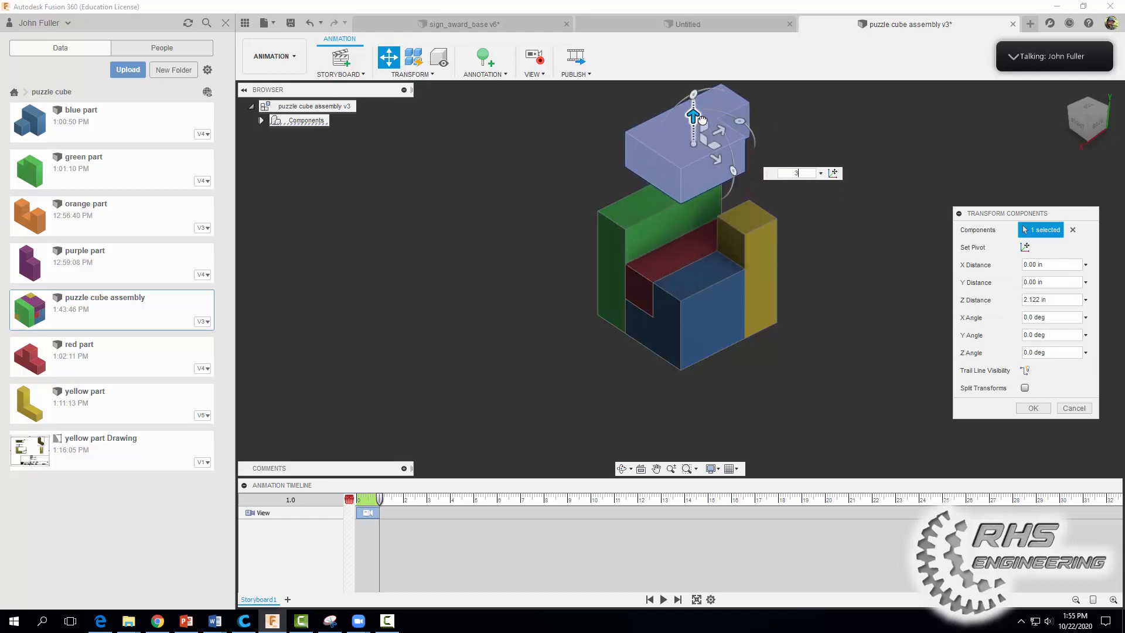
key(Return)
click(1028, 406)
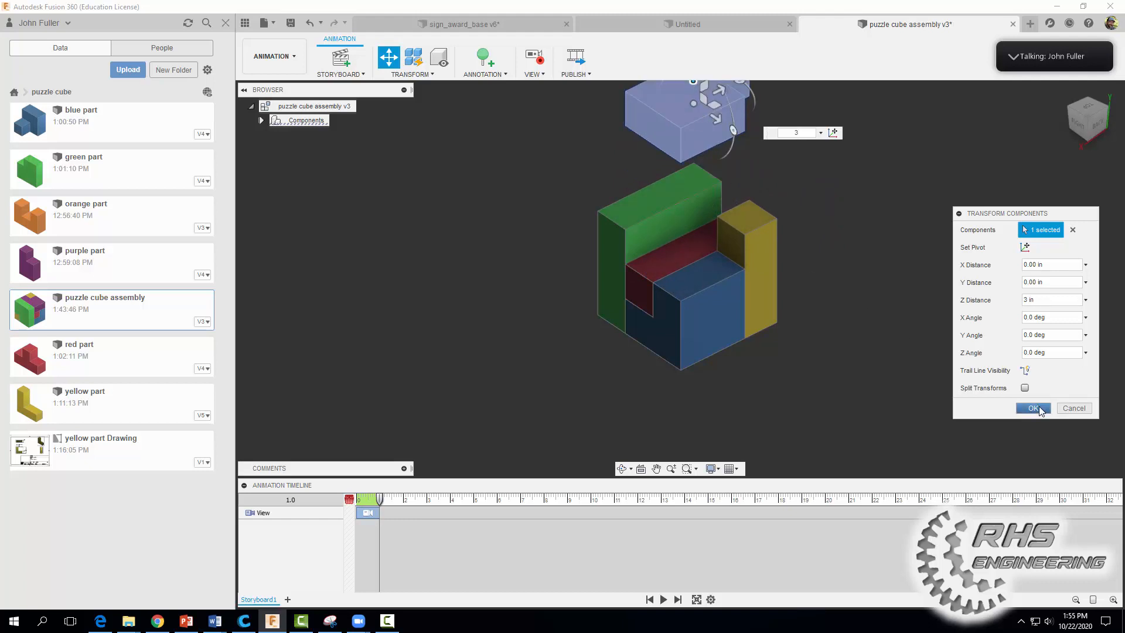
middle_drag(912, 378, 836, 368)
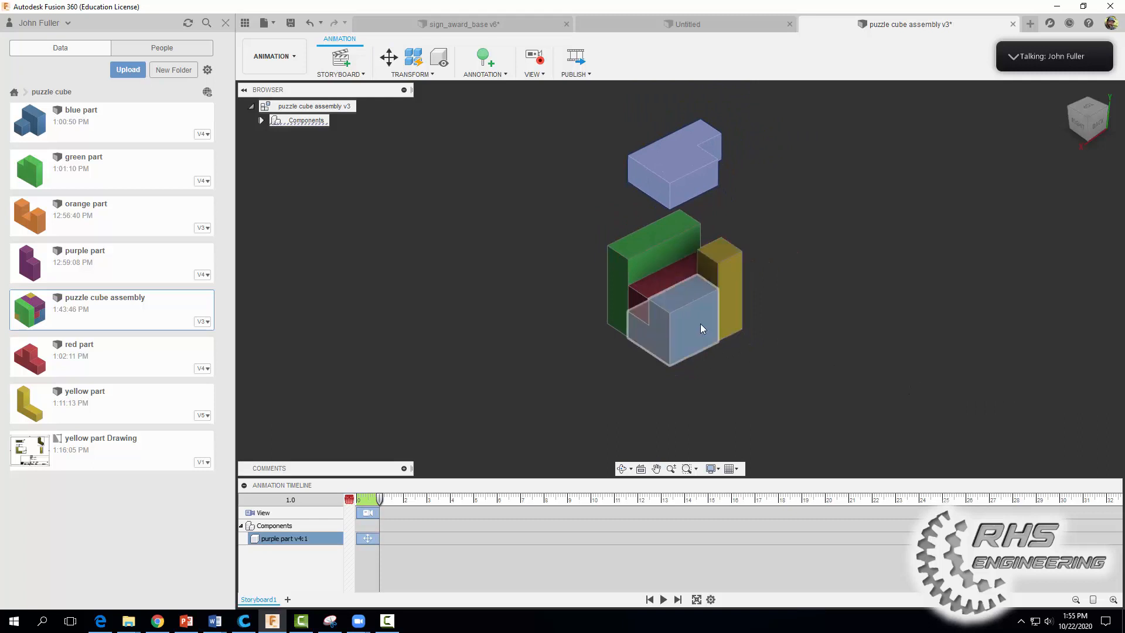
key(Escape)
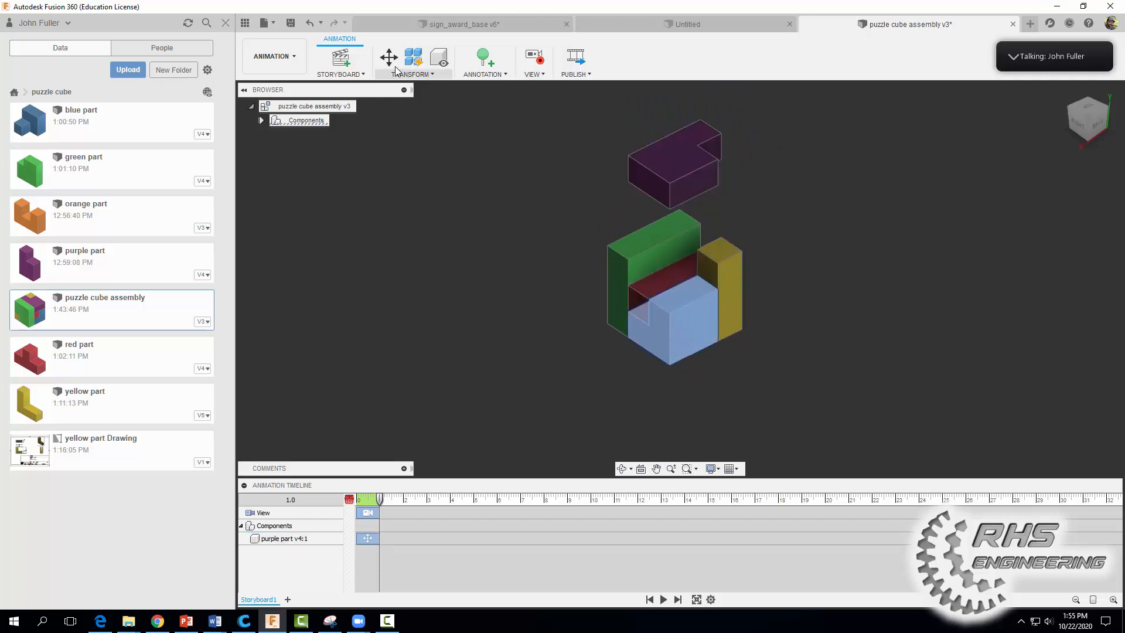
Step: Transform the blue part in the storyboard, moving it -3 in along Z away from the red part
click(389, 57)
click(668, 311)
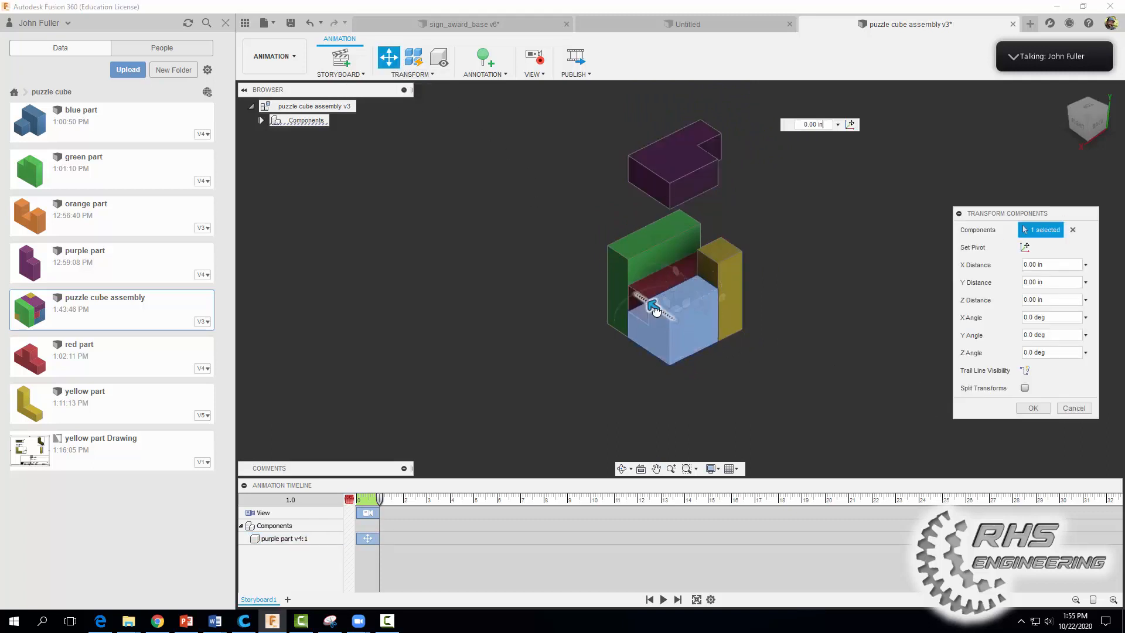
drag(651, 306, 737, 364)
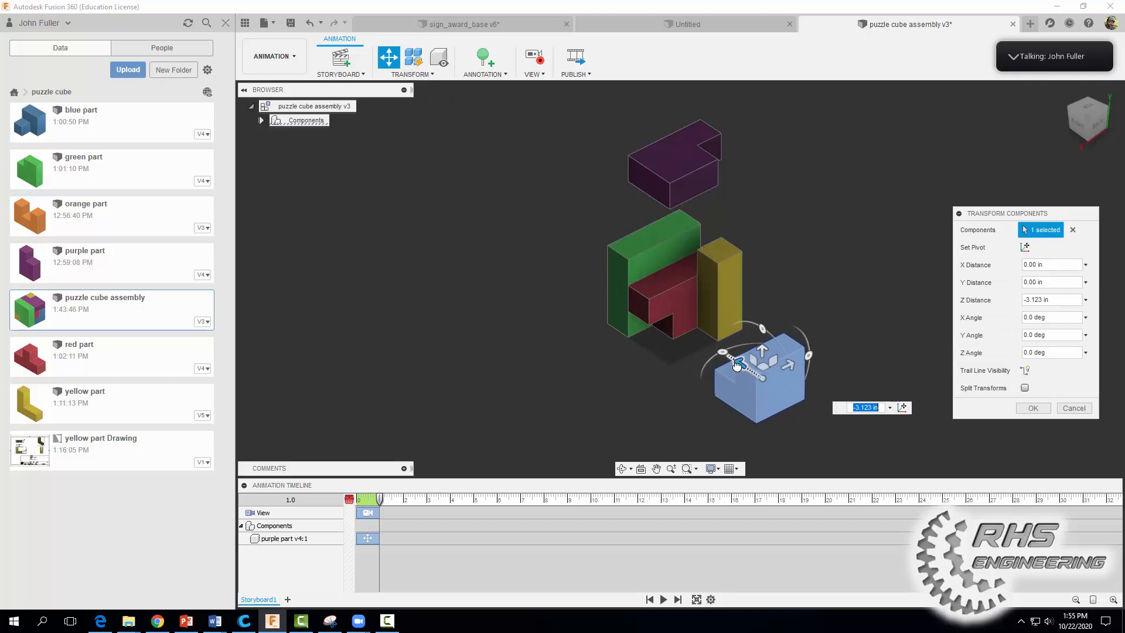
key(Return)
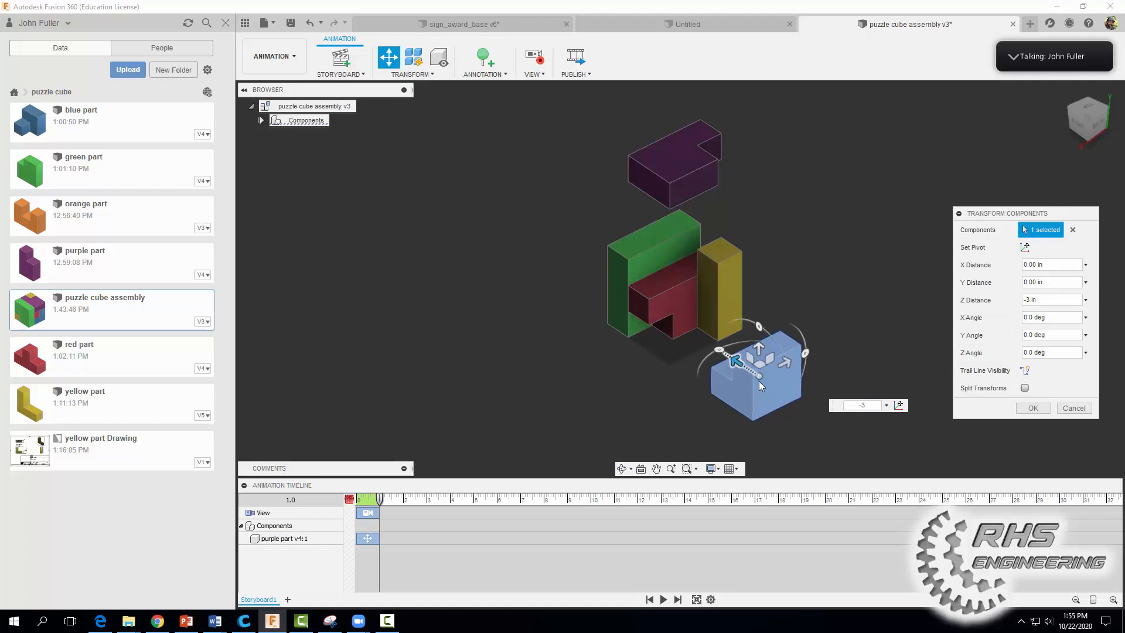
click(1033, 409)
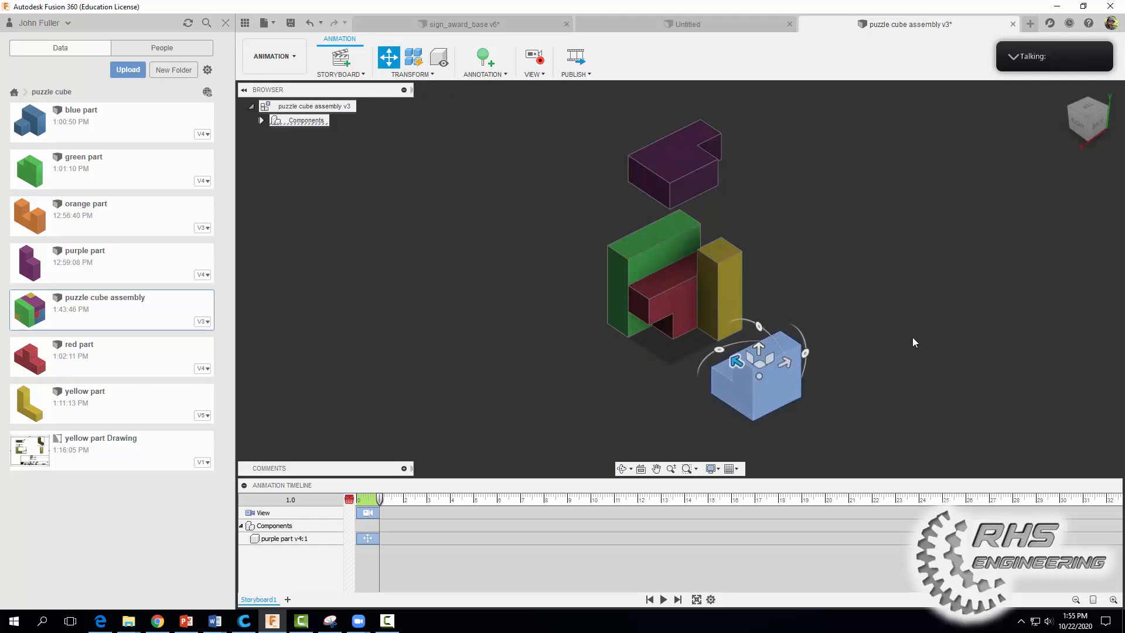
Step: Transform the yellow part in the storyboard, moving it 3 in along Z away from the red part
click(726, 272)
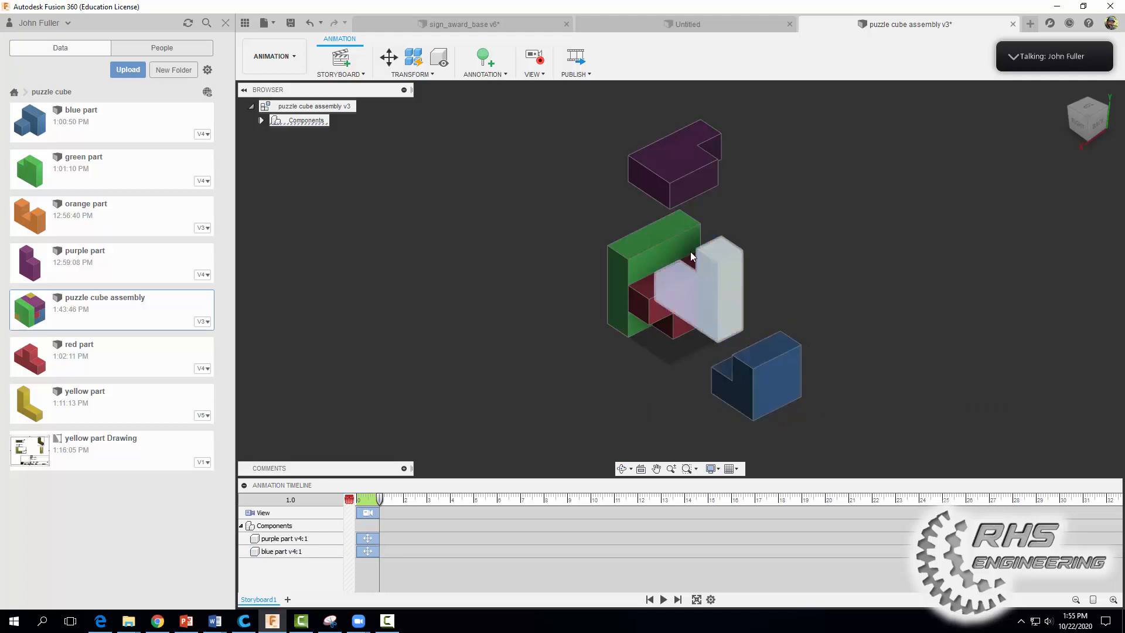
click(389, 57)
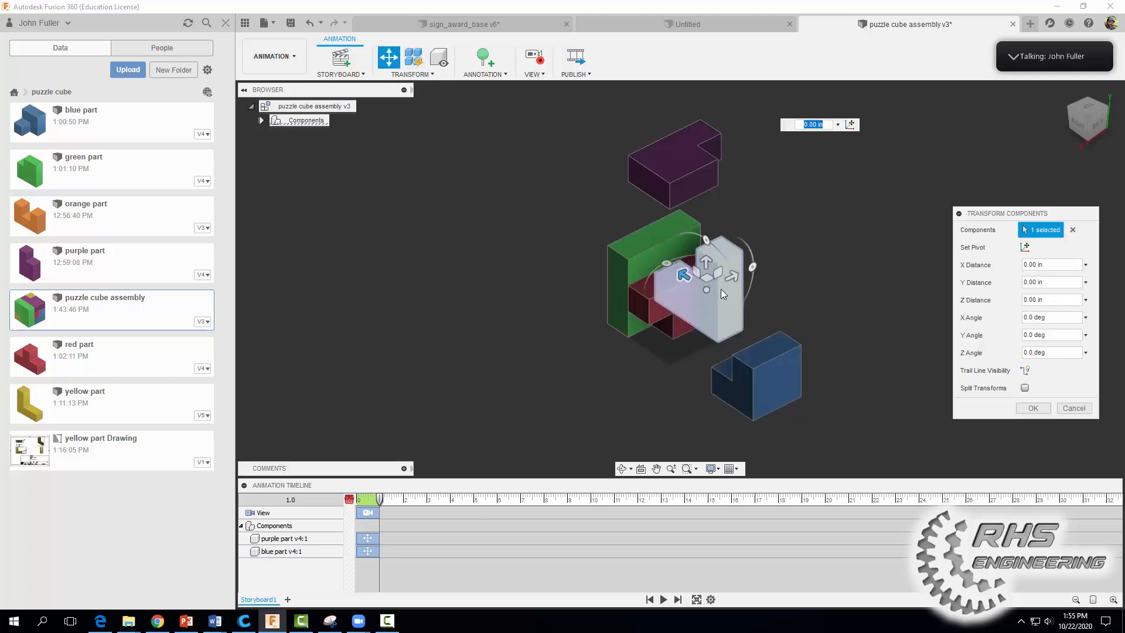
drag(732, 277, 809, 240)
text(3)
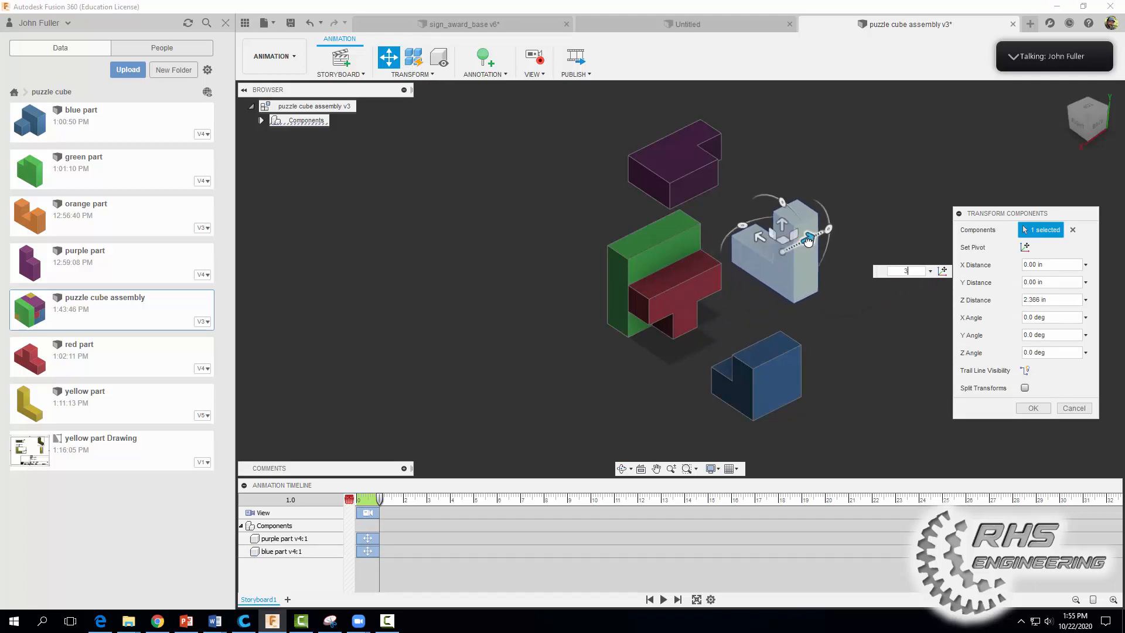
click(1033, 409)
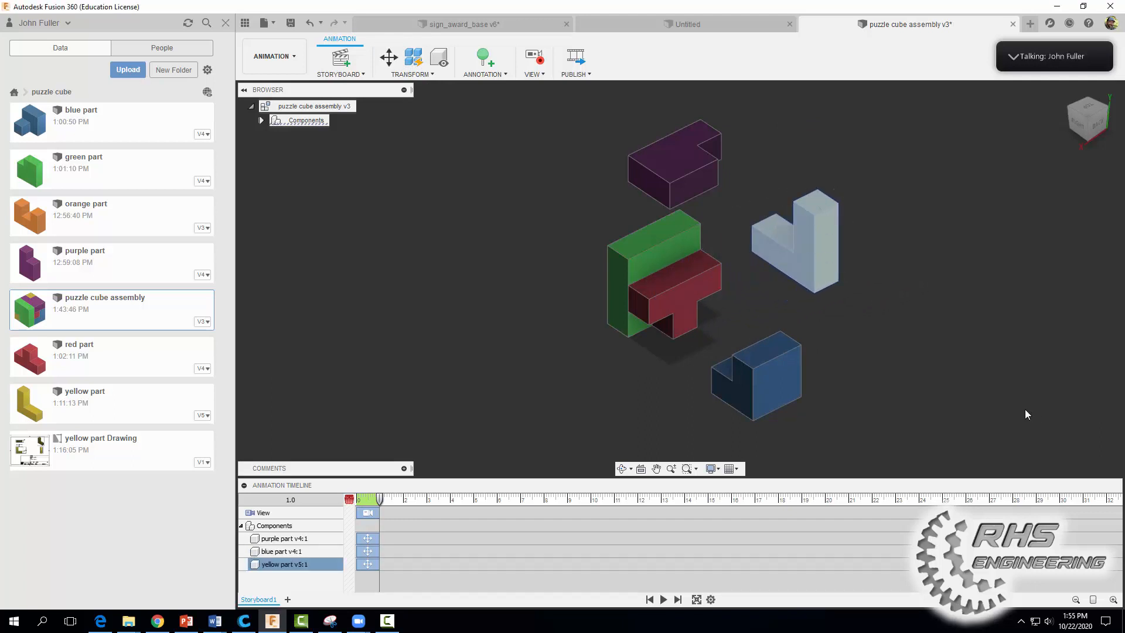
Step: Transform the green part in the storyboard, moving it 3 in along Z away from the cube's centre
click(638, 259)
click(388, 59)
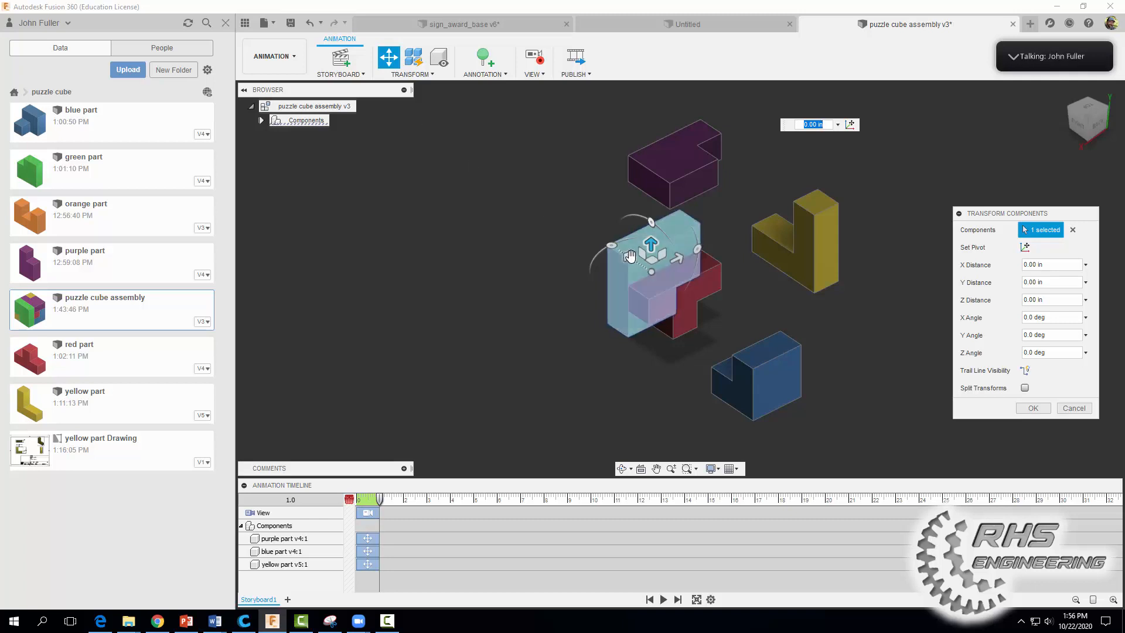
drag(629, 256, 570, 212)
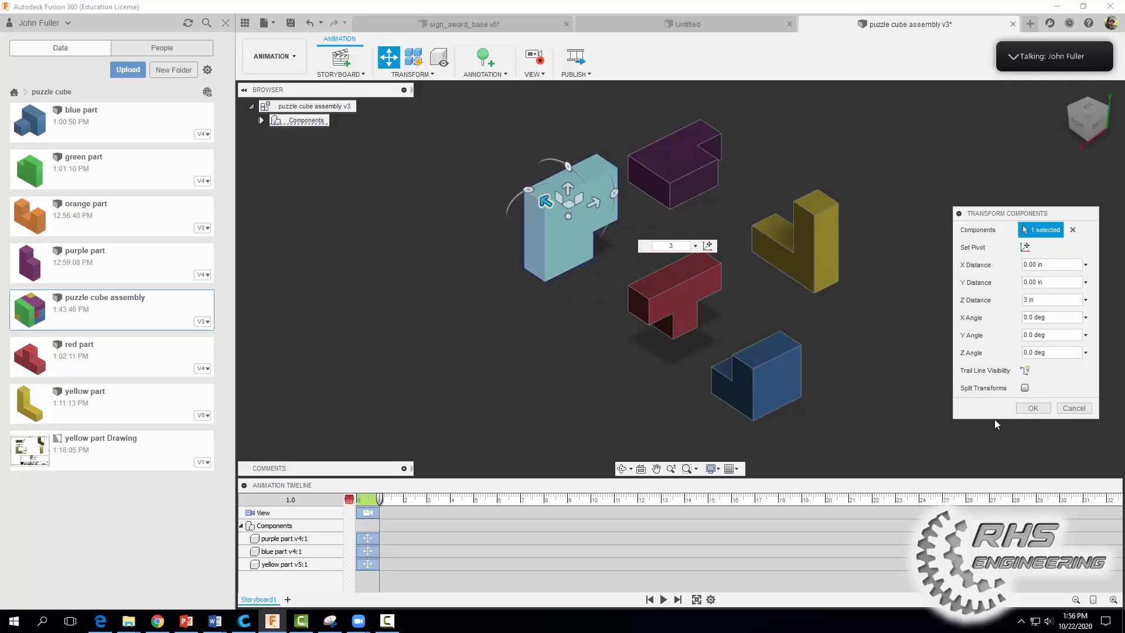
click(1032, 407)
Step: Transform the red part in the storyboard, moving it -3 in along X, and play the animation
click(715, 306)
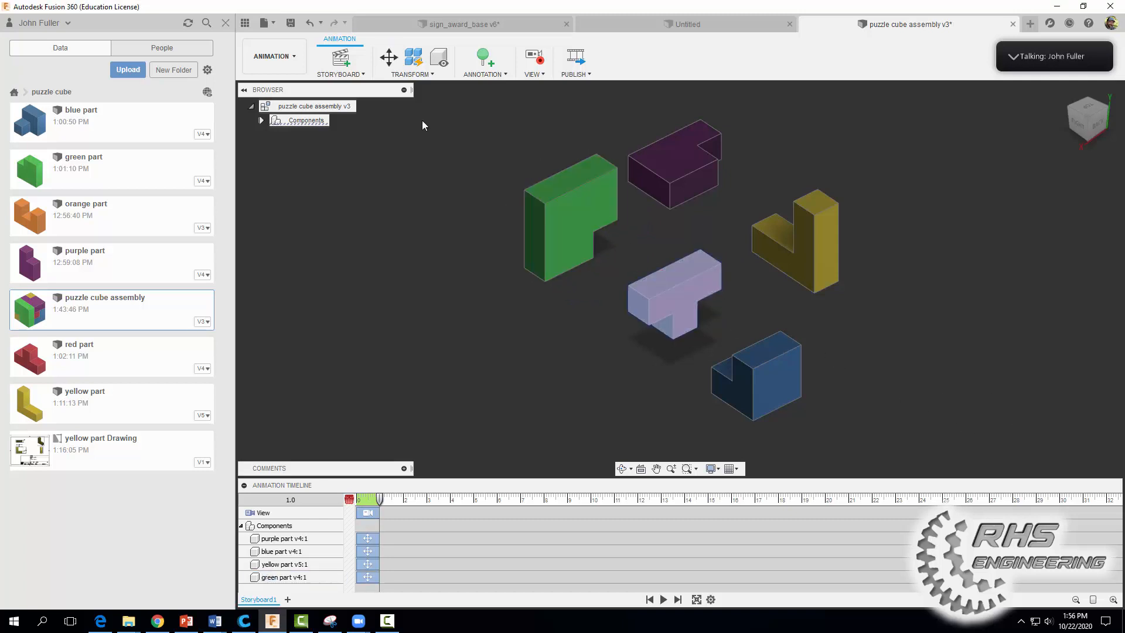
click(389, 57)
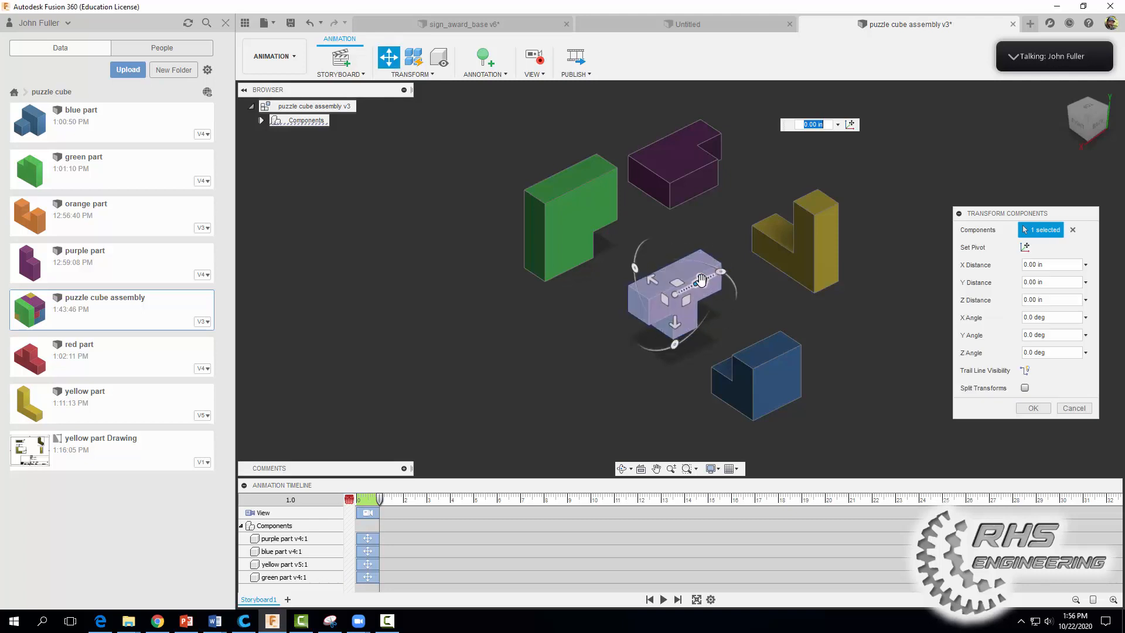
drag(700, 282, 584, 311)
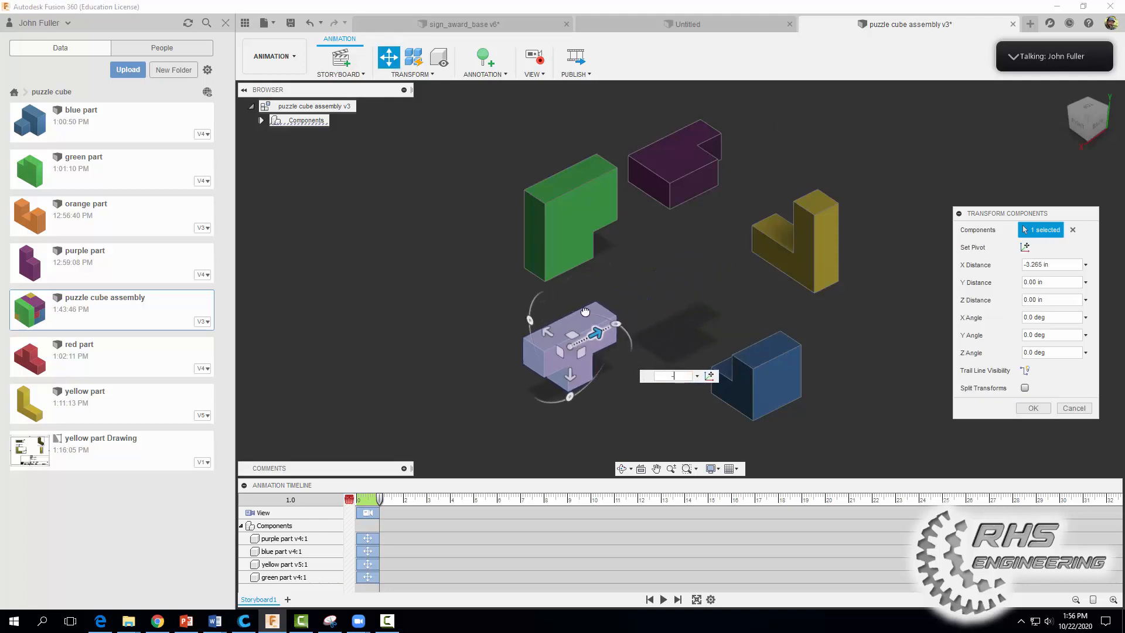
key(Return)
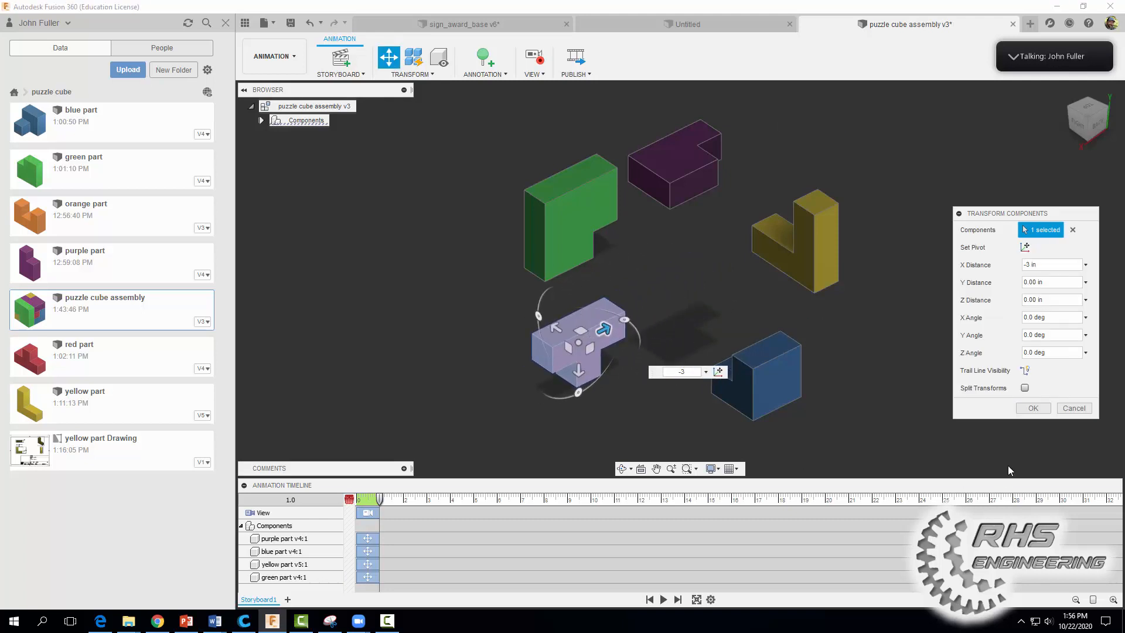
click(1032, 408)
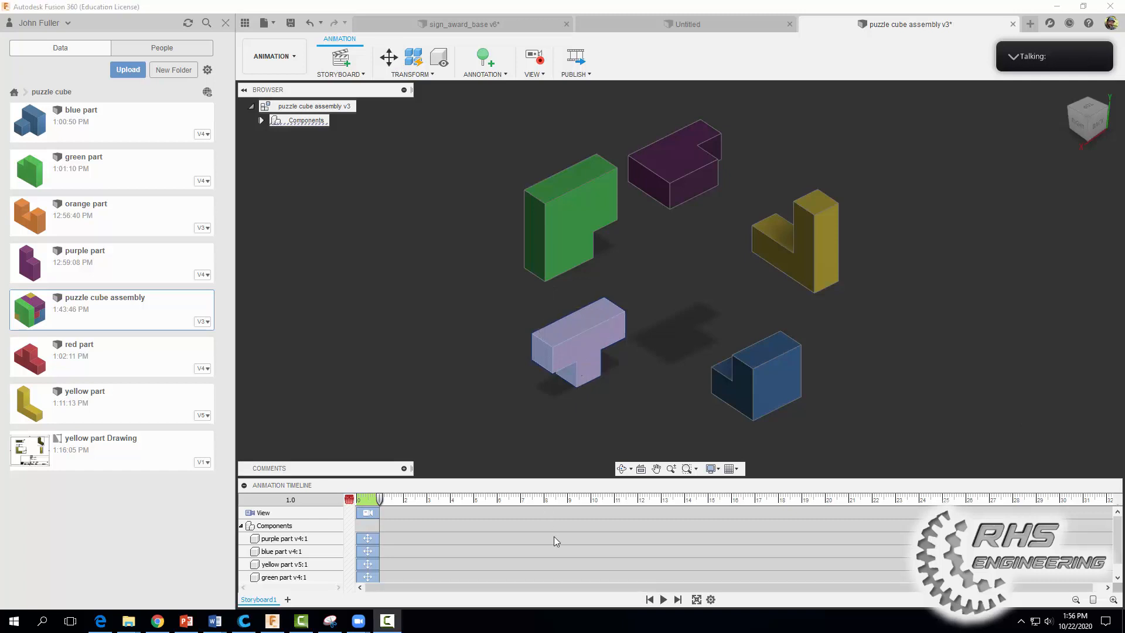
click(664, 600)
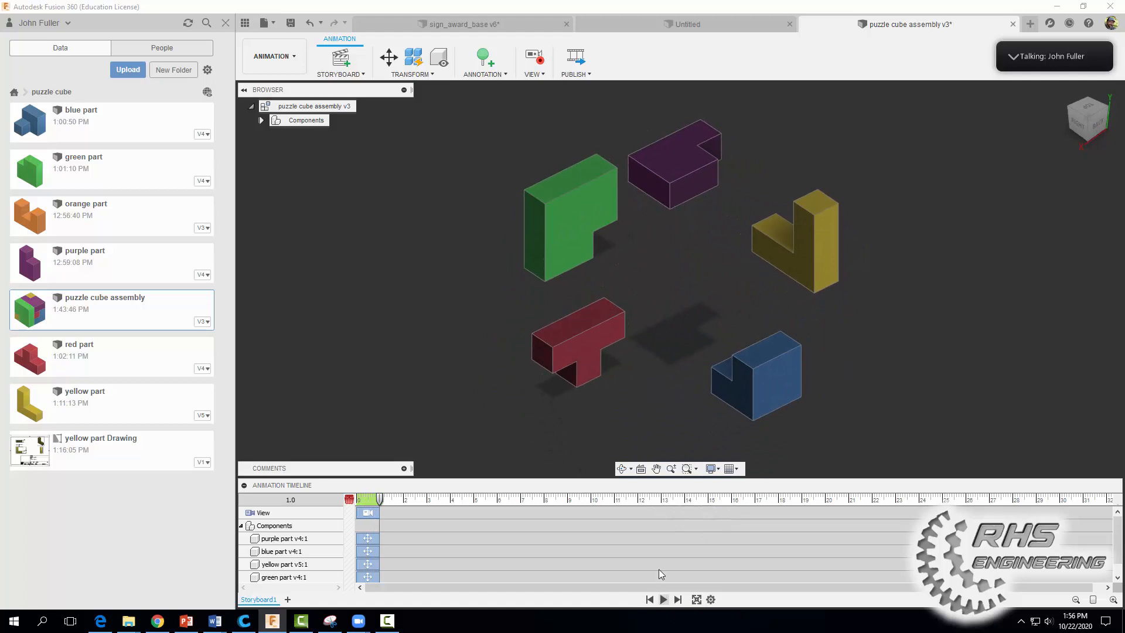
Step: Show the trail lines of the purple part and the yellow part
click(691, 171)
right_click(690, 170)
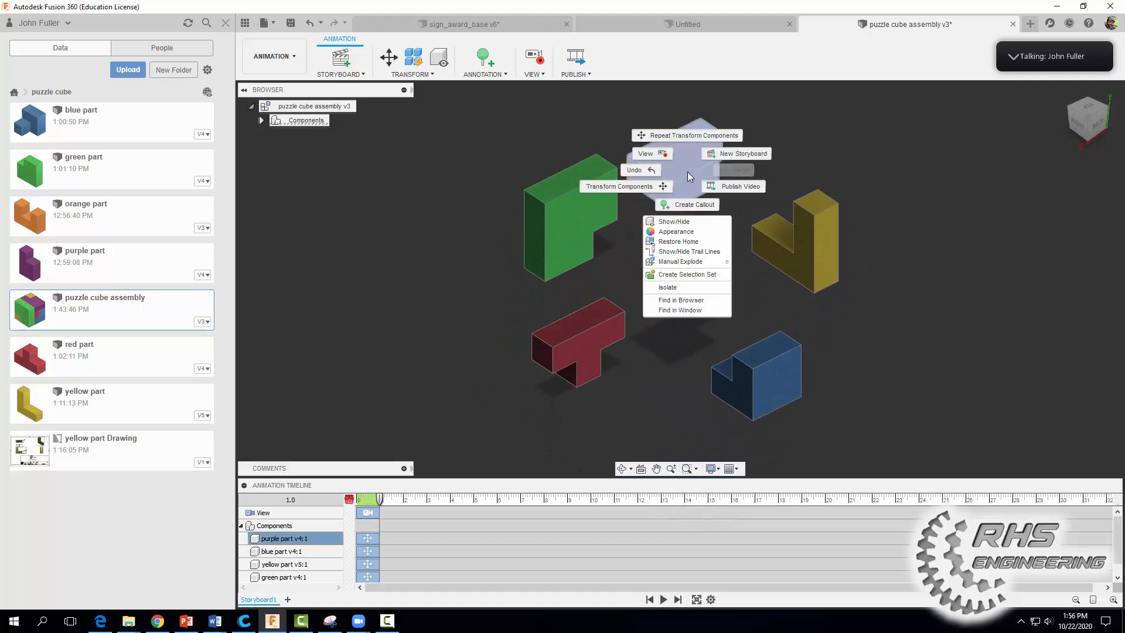
click(689, 253)
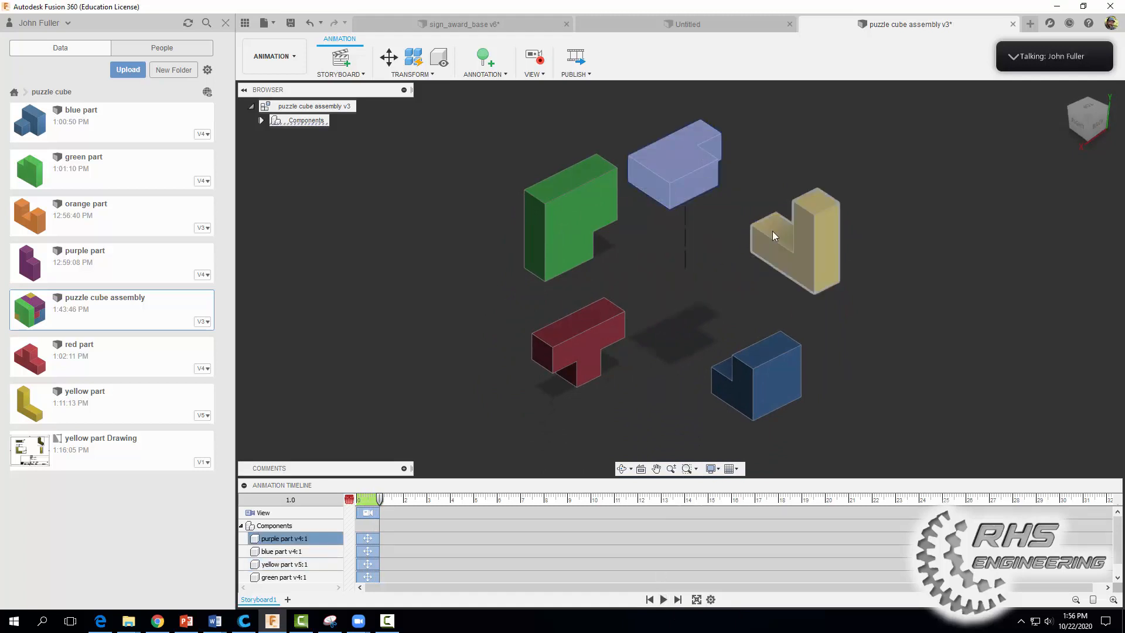
click(795, 258)
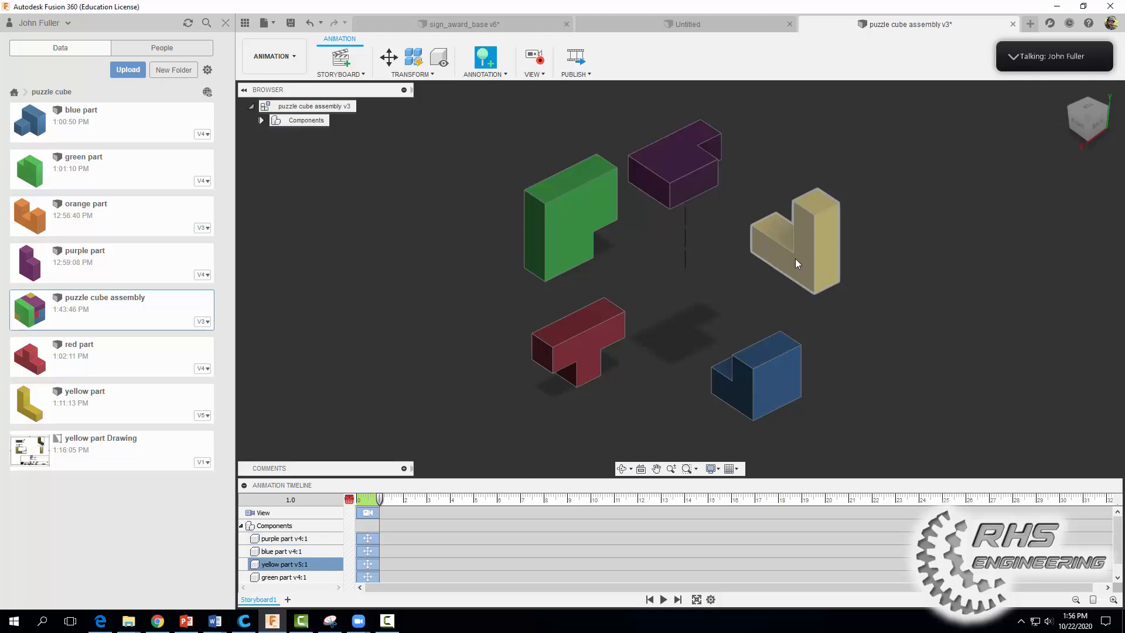
right_click(796, 259)
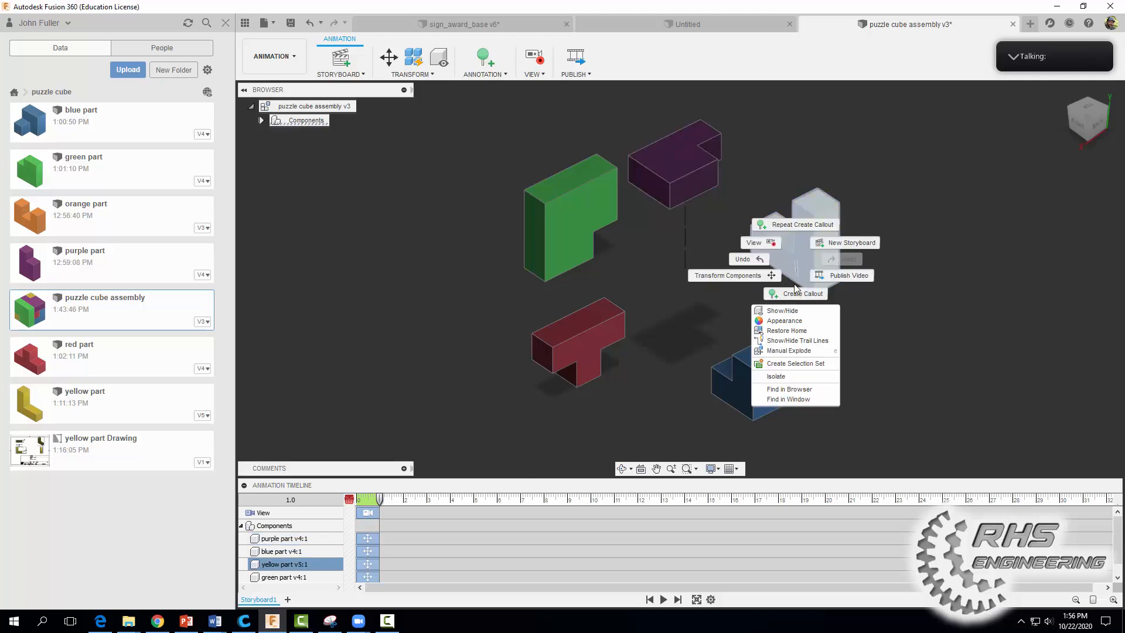
click(797, 341)
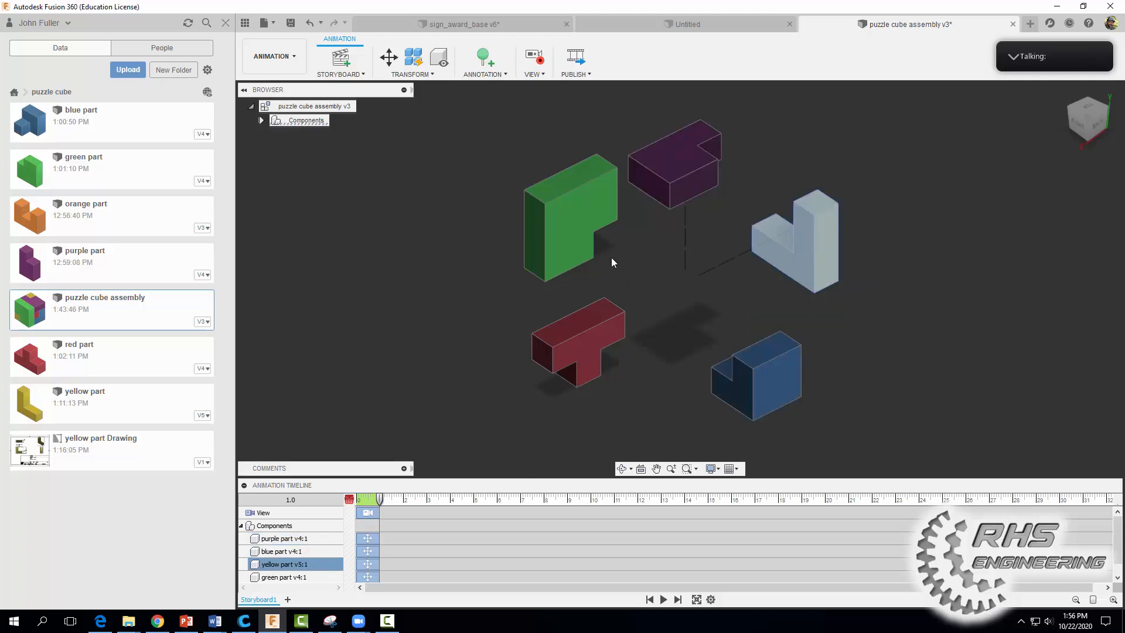
Step: Show the trail line of the green part
right_click(575, 227)
click(580, 310)
click(568, 240)
right_click(568, 240)
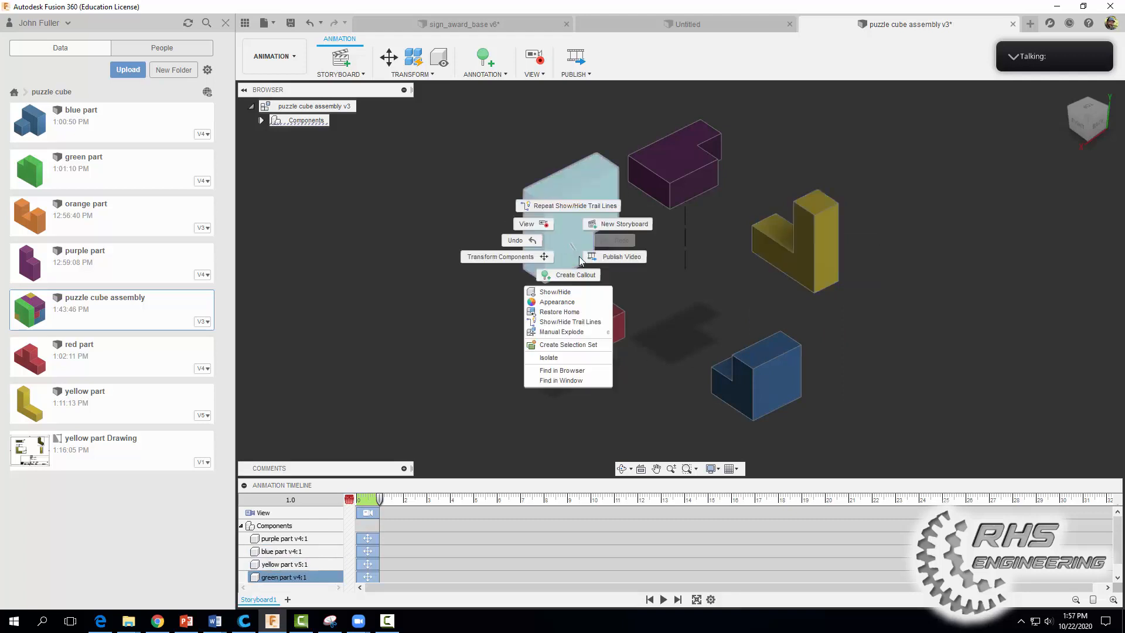
click(573, 322)
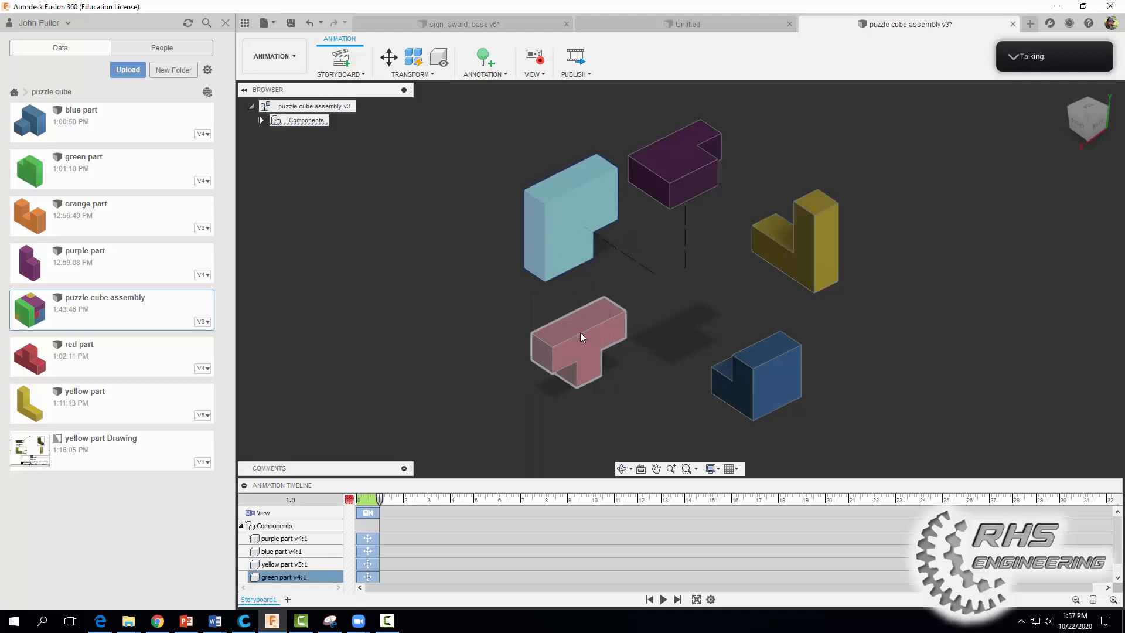
Step: Show the trail lines of the red part and the blue part
click(580, 343)
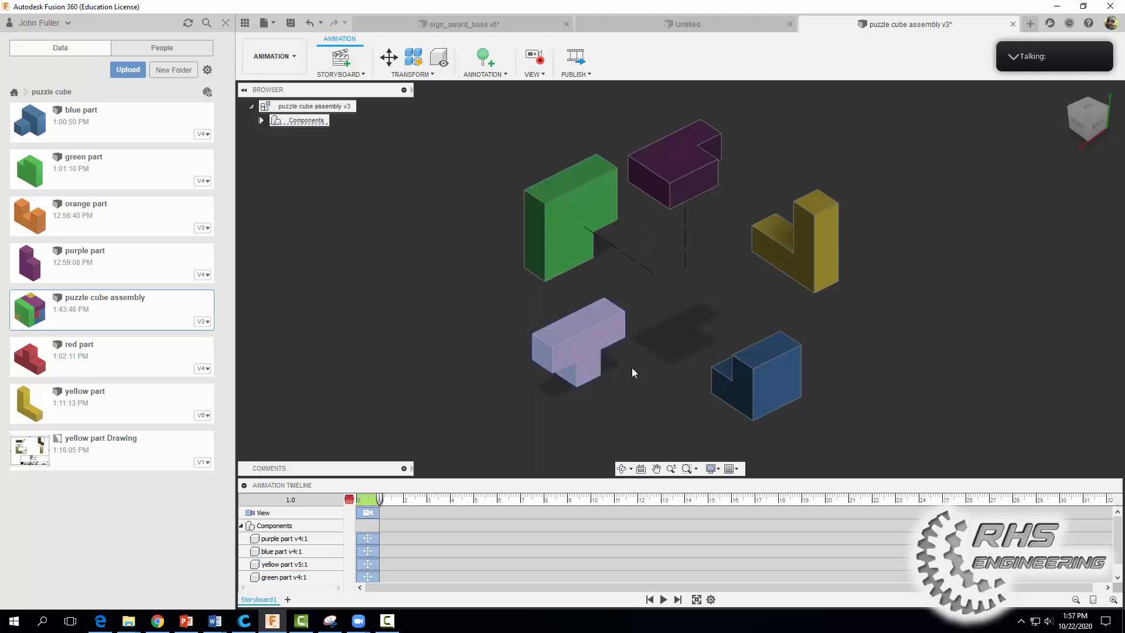
right_click(607, 342)
click(610, 417)
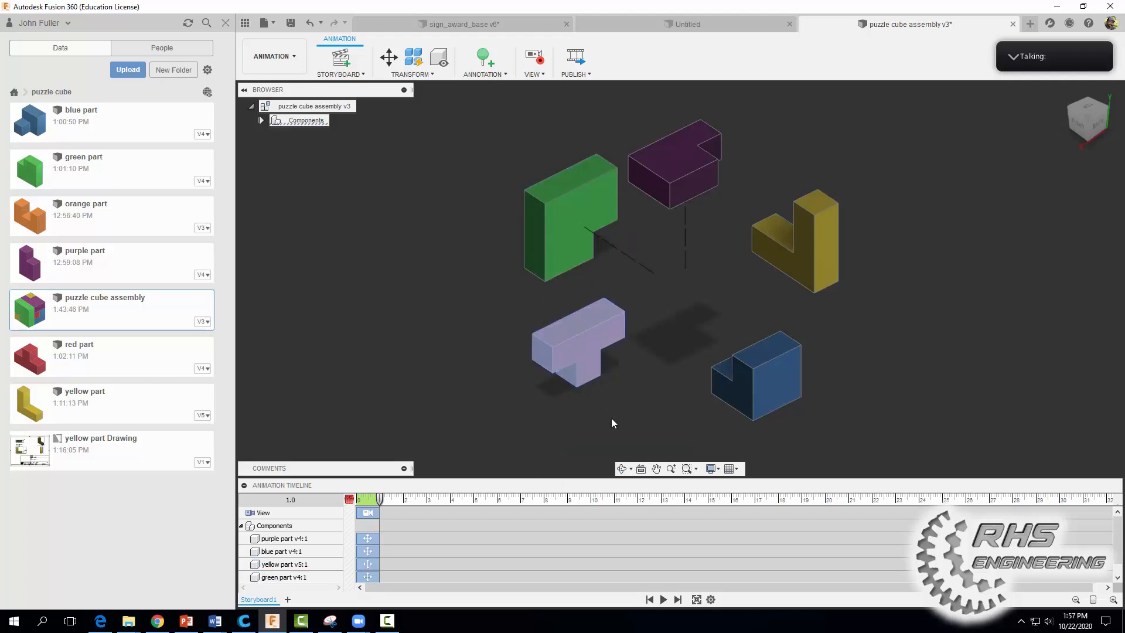
click(646, 405)
click(745, 377)
right_click(745, 377)
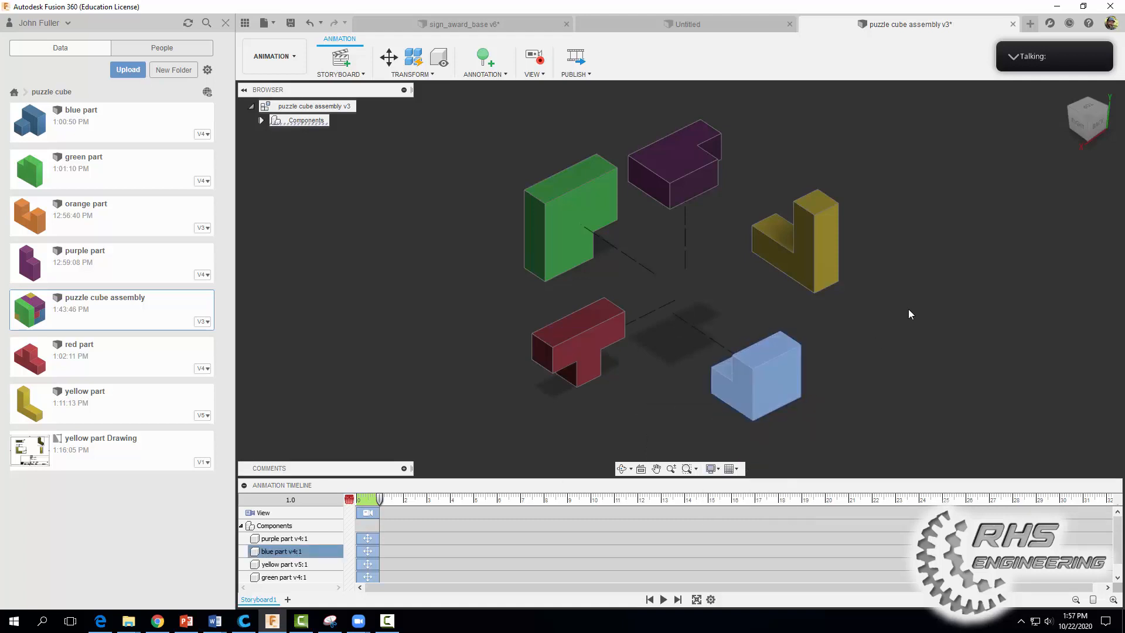
Step: Turn the yellow part's trail line back on and clear the selection
click(824, 269)
right_click(820, 266)
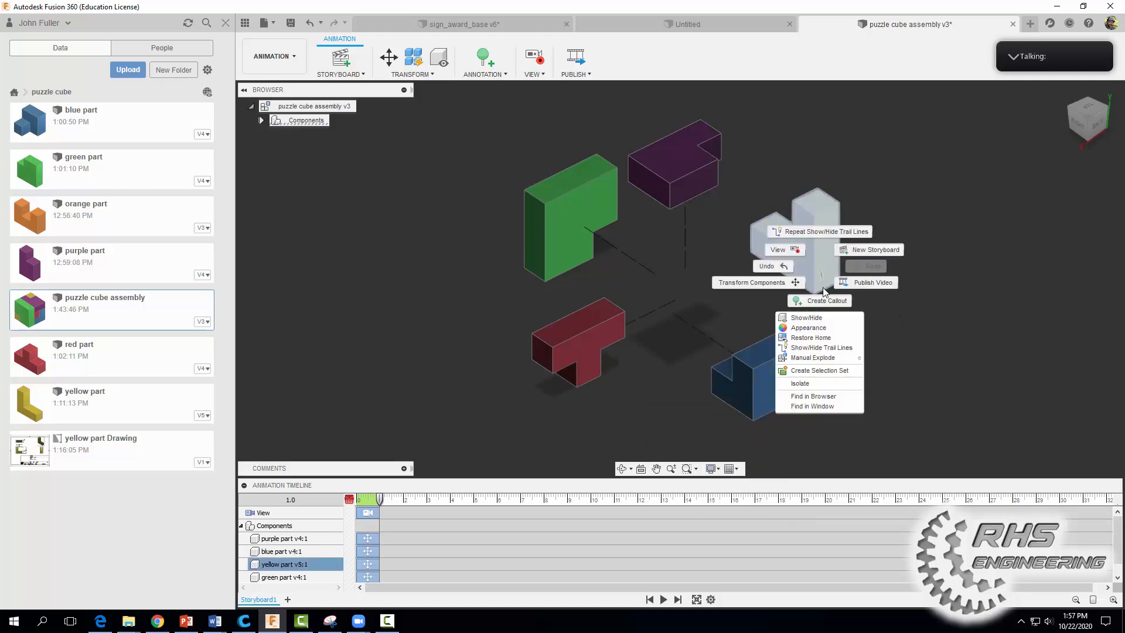
click(823, 348)
click(877, 343)
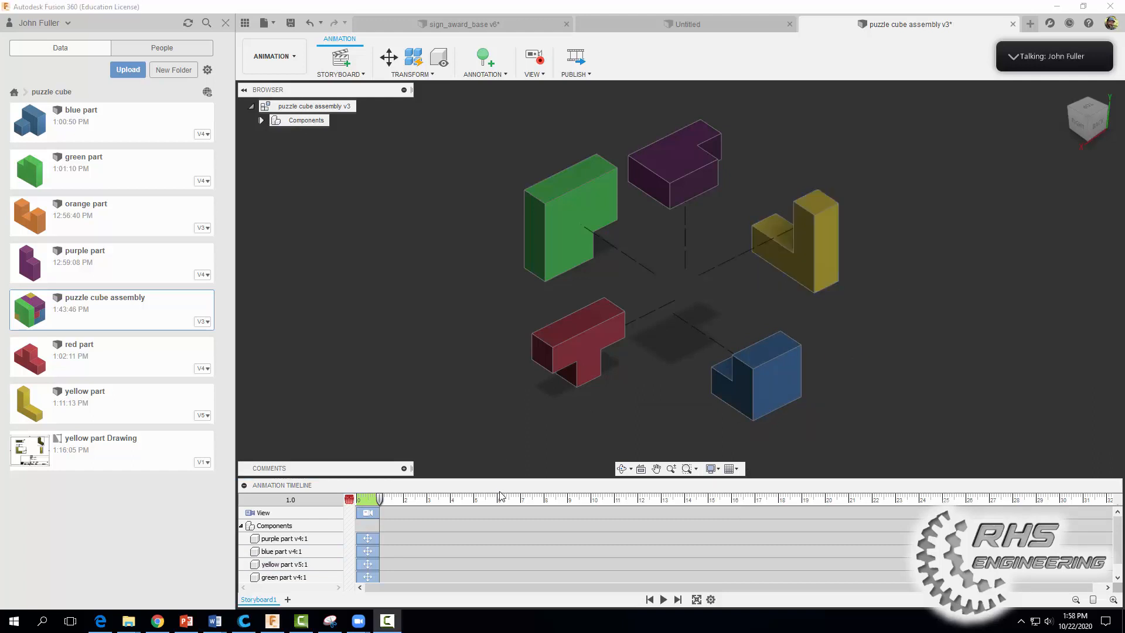
Step: Enlarge the animation timeline and stagger the moves to start at 1 s for red, 2 s for blue, 3 s for green and 4 s for purple
drag(503, 485, 503, 463)
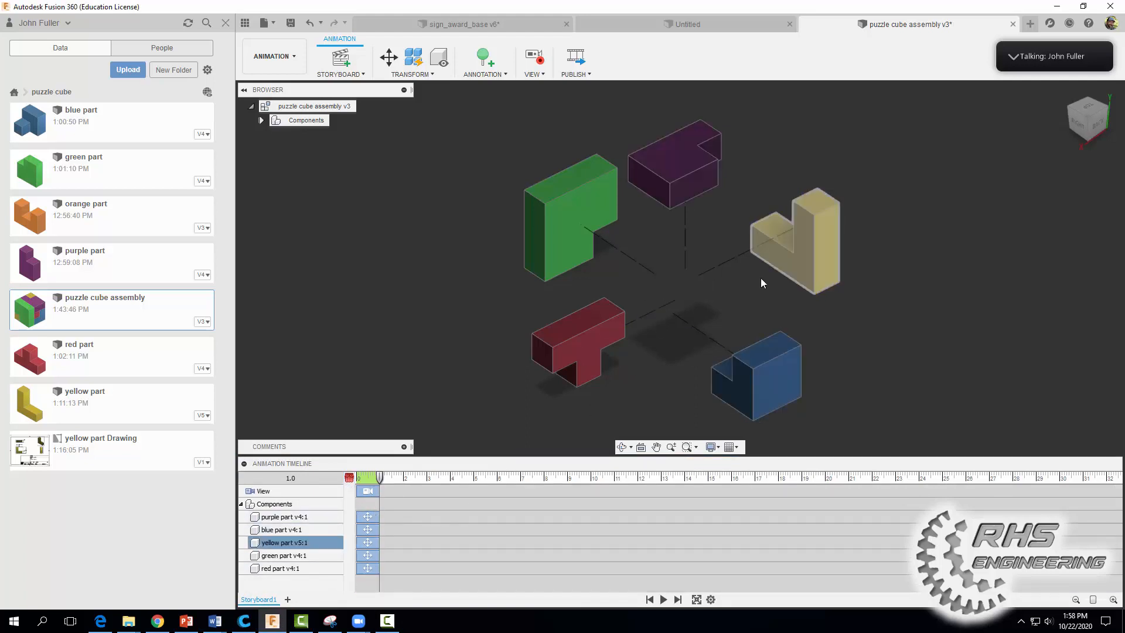
click(331, 507)
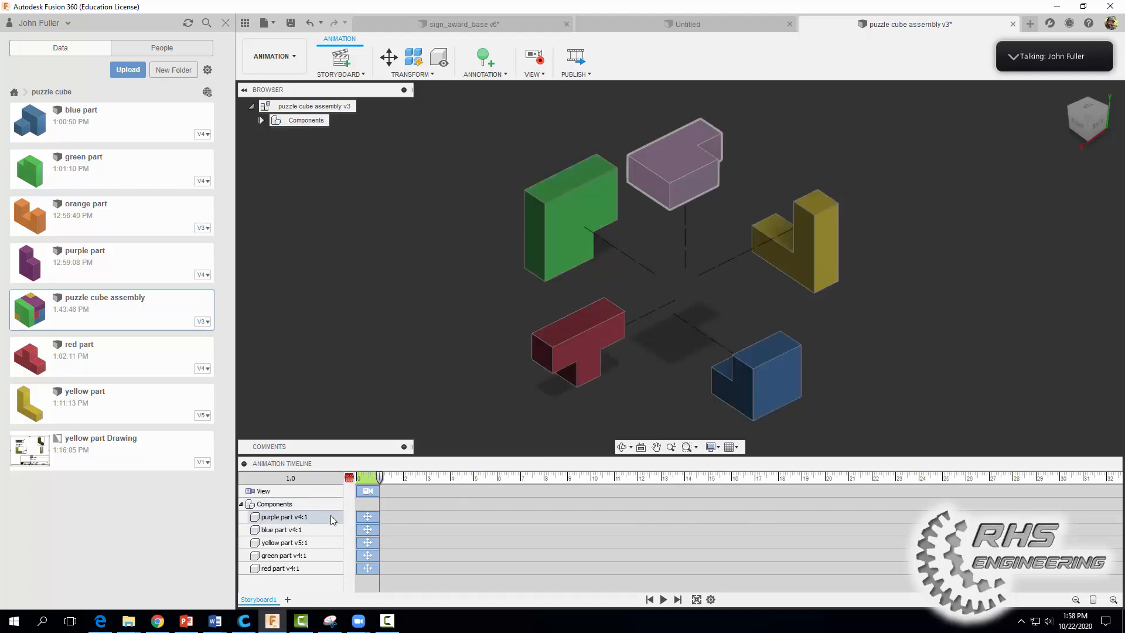
drag(366, 566, 390, 568)
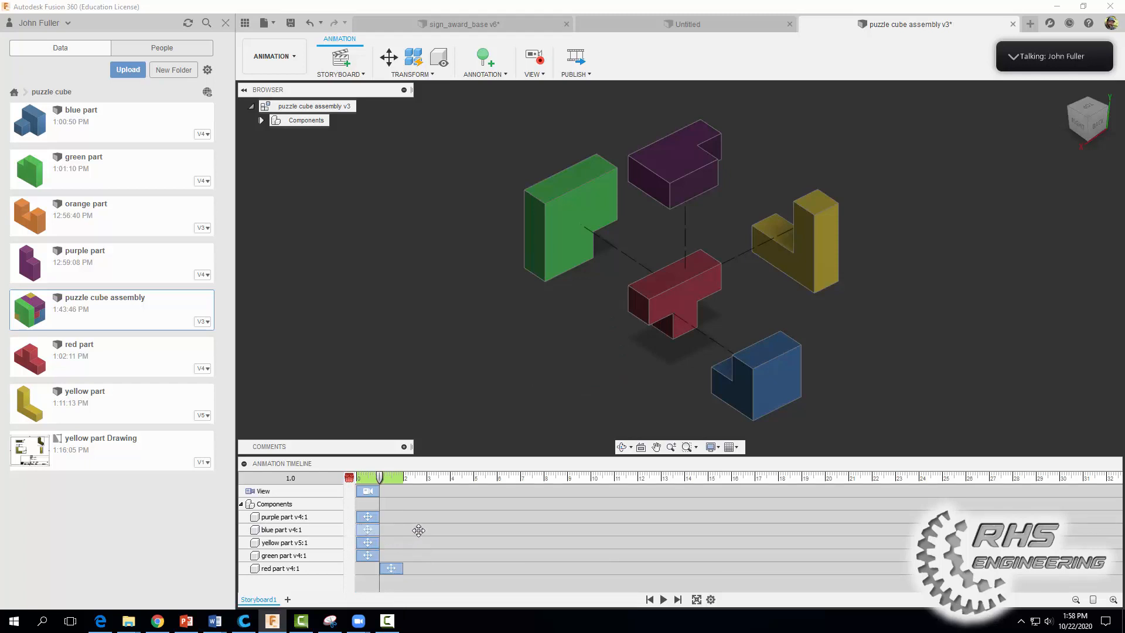
drag(367, 529, 414, 528)
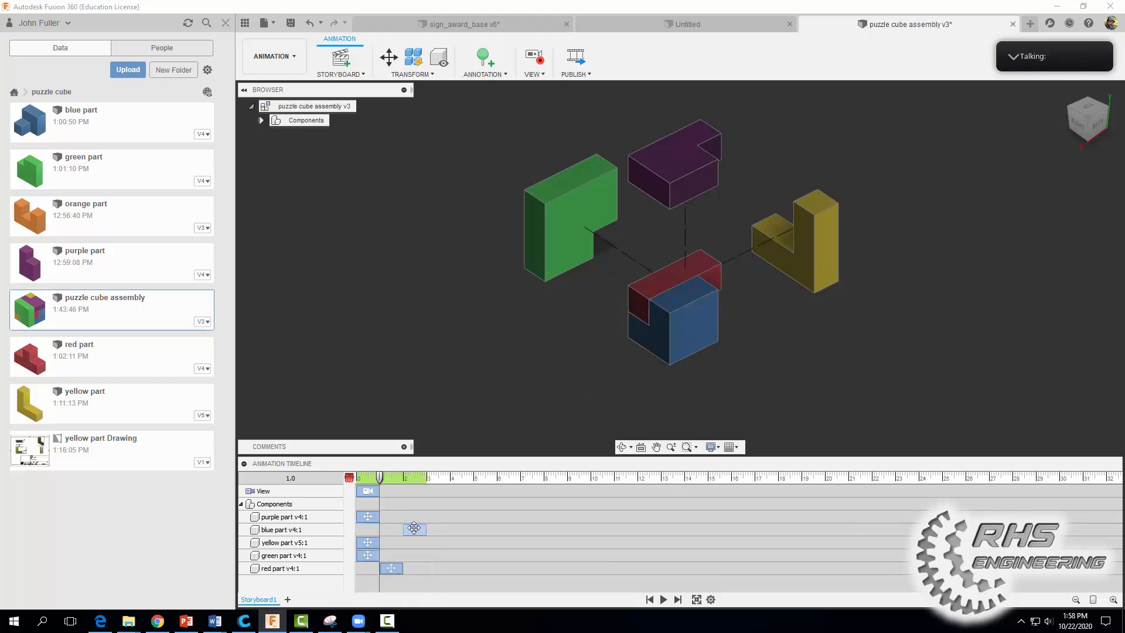
click(414, 528)
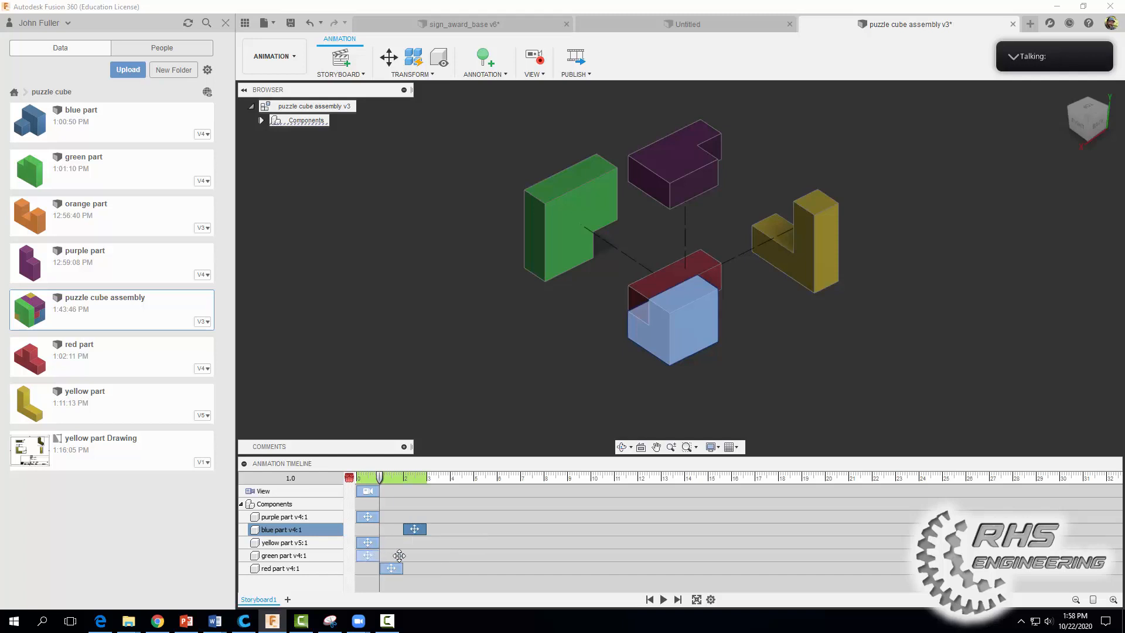
drag(431, 556, 438, 556)
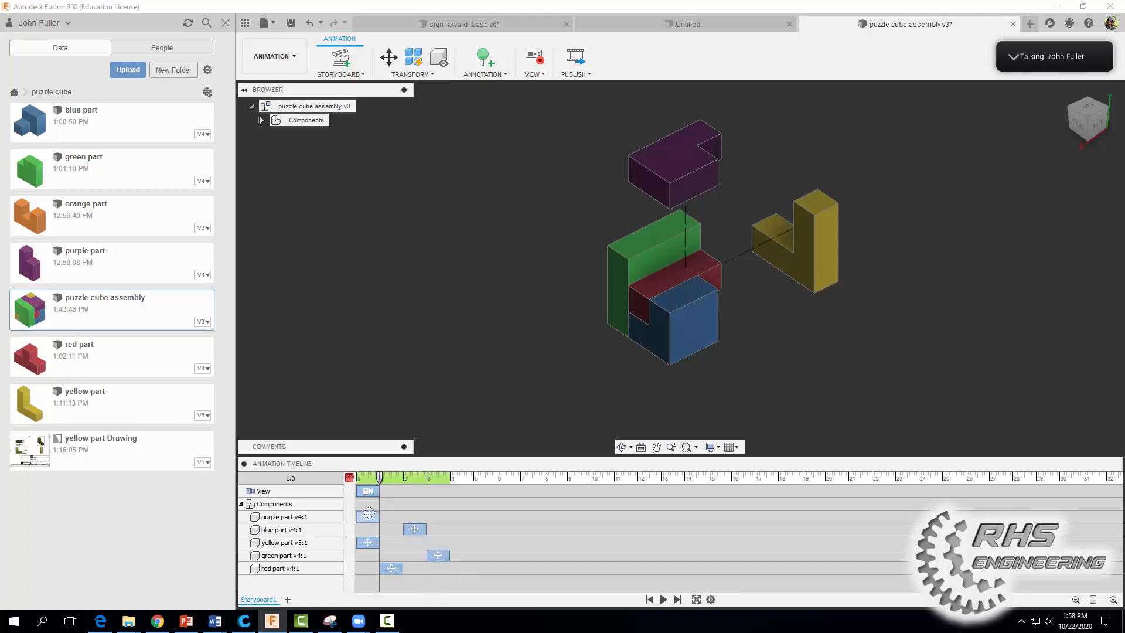
drag(466, 518, 465, 518)
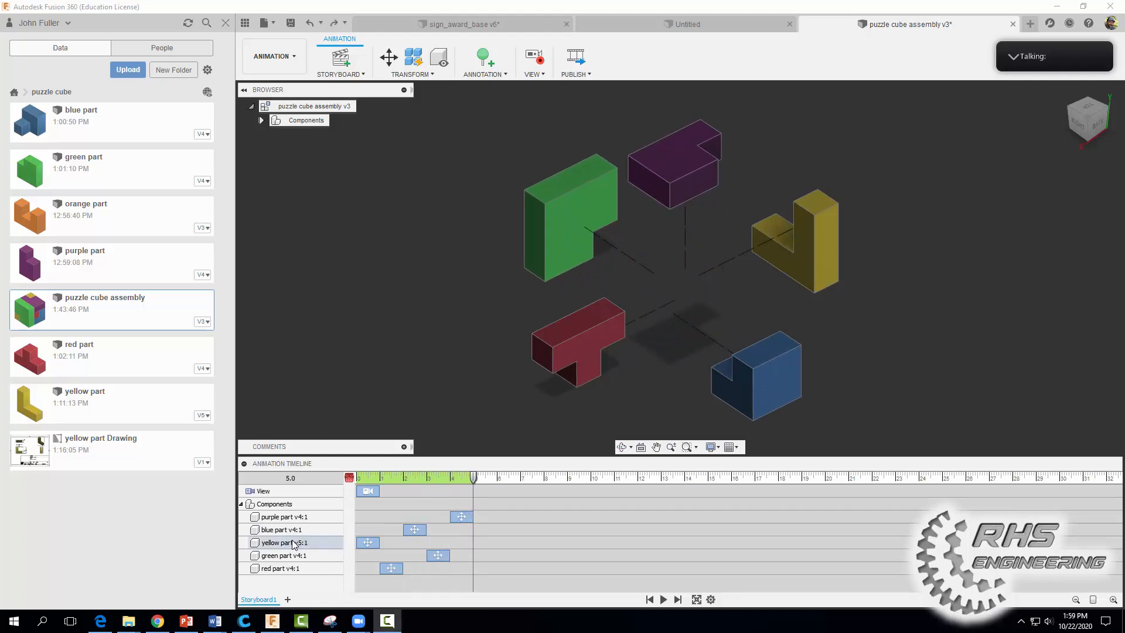
Step: Reorder the component tracks in the animation timeline to yellow, red, blue, green, purple and play the storyboard
drag(284, 542, 287, 520)
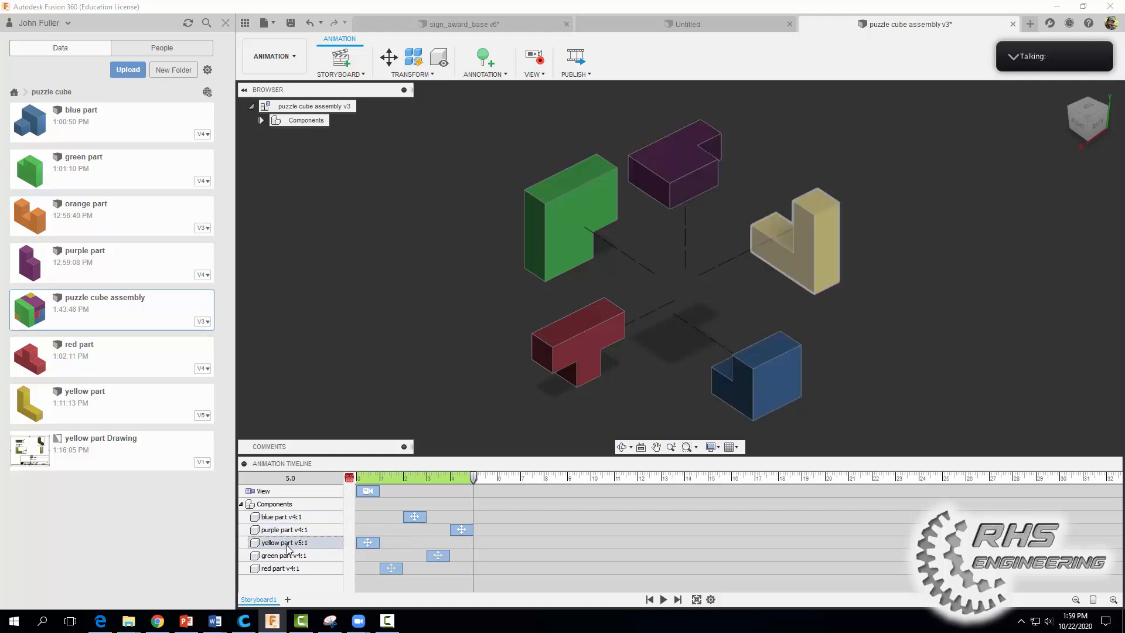
drag(290, 556, 295, 531)
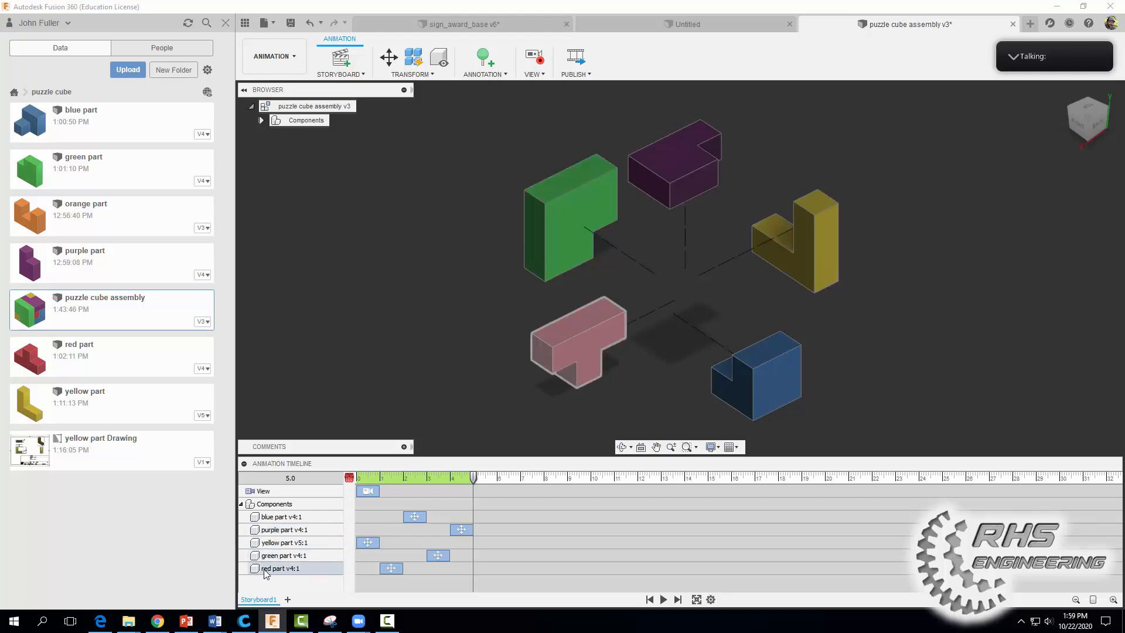
drag(274, 543, 280, 517)
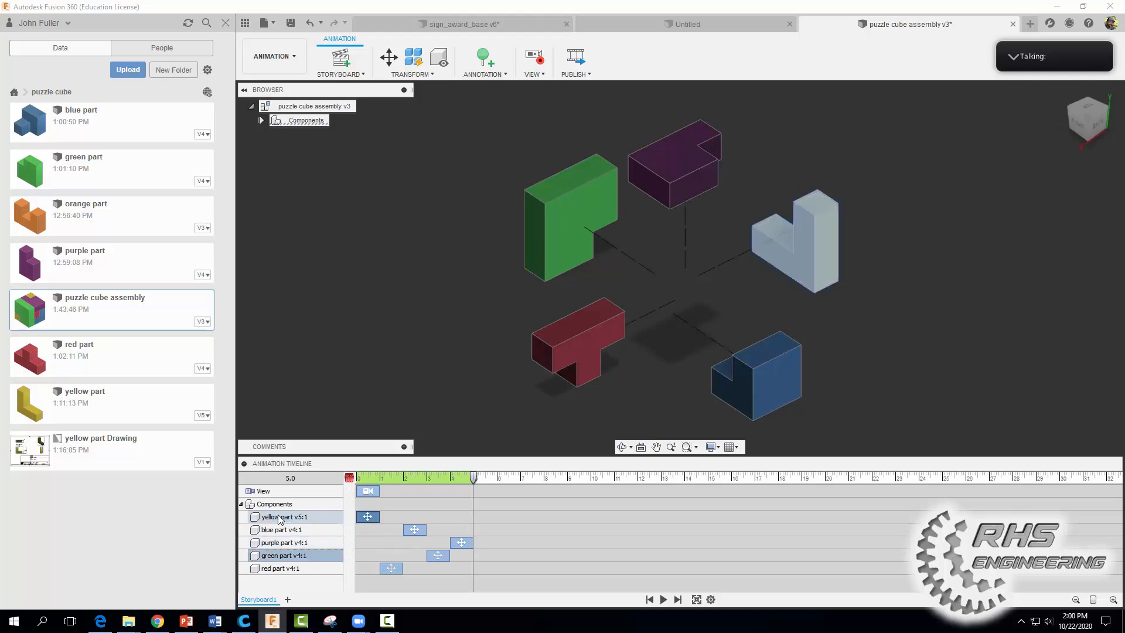
drag(281, 568, 288, 532)
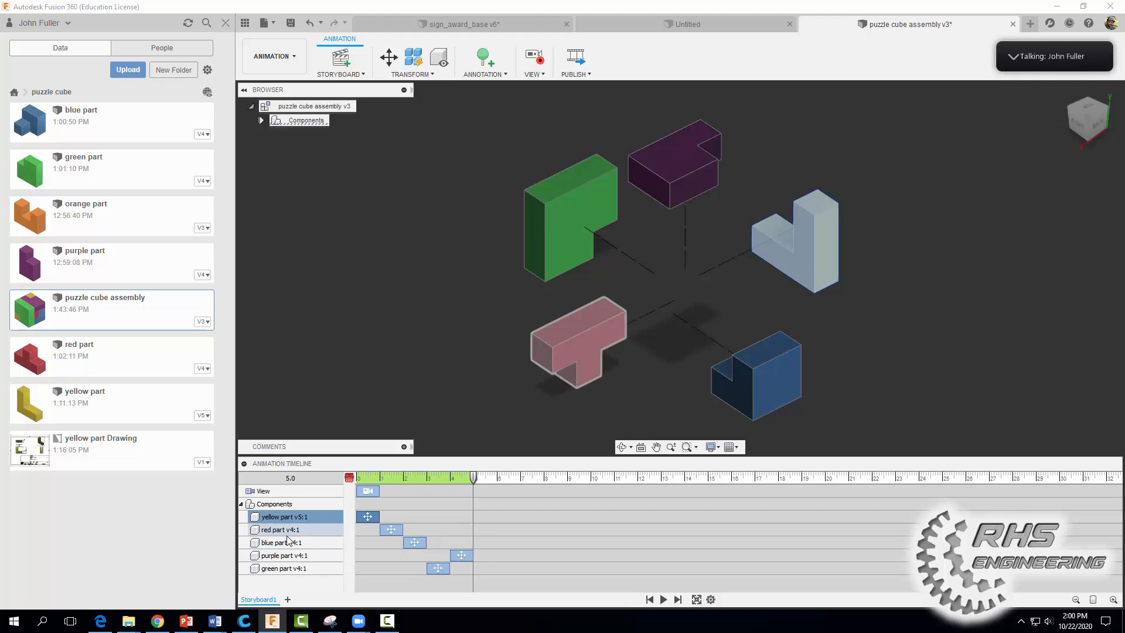
drag(283, 569, 283, 555)
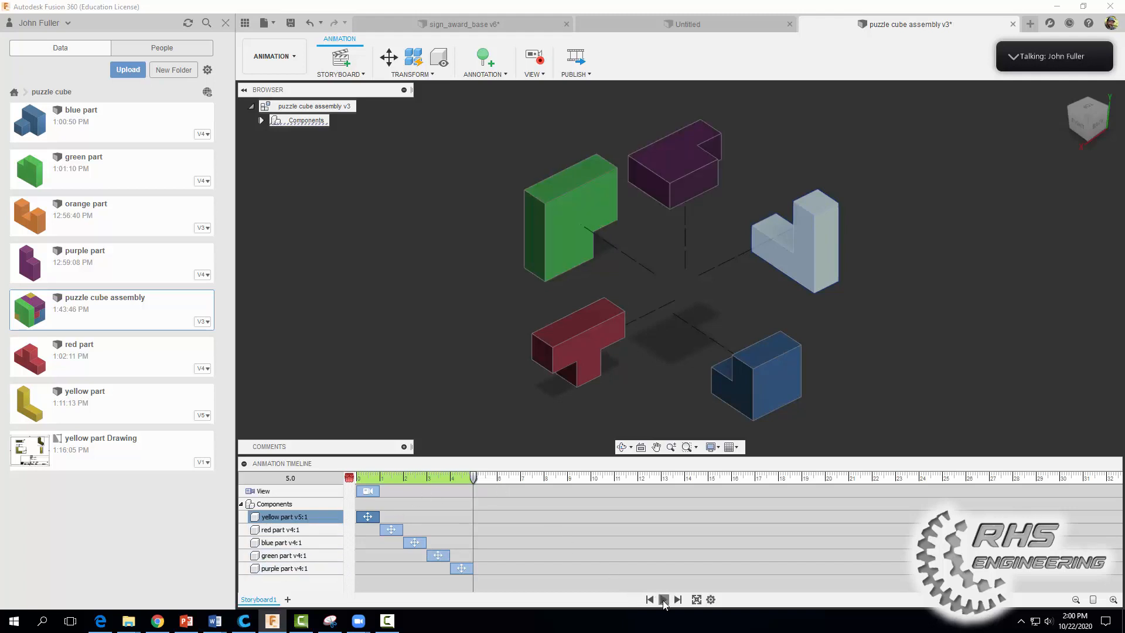
click(663, 600)
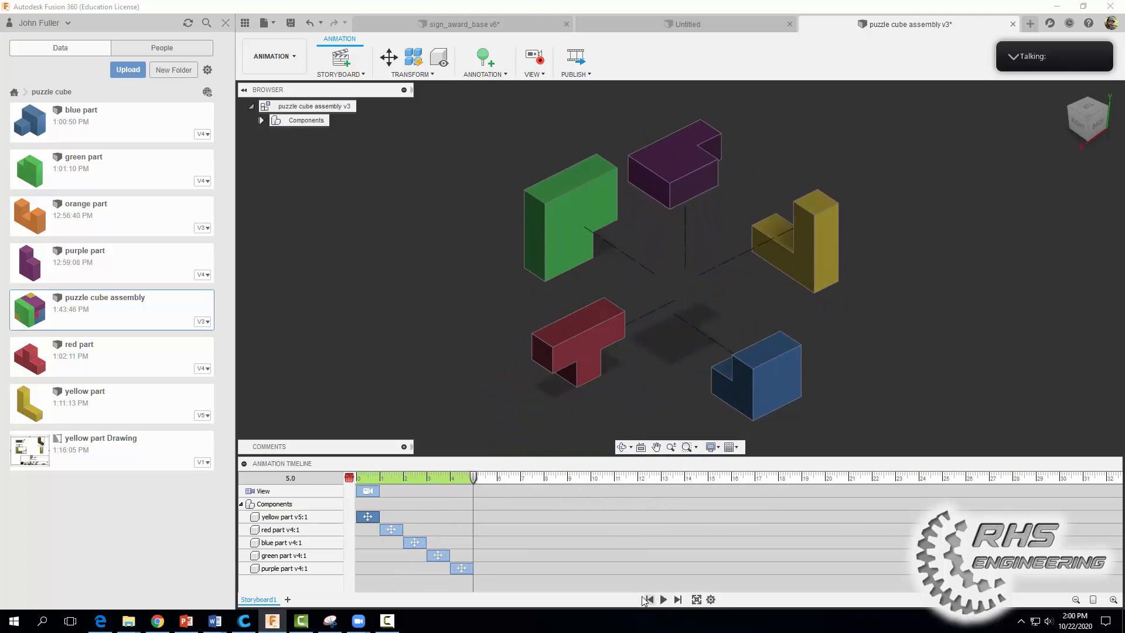
Step: Move the camera view action to start at 5 s, after all part moves, and save the assembly as a new version
click(368, 491)
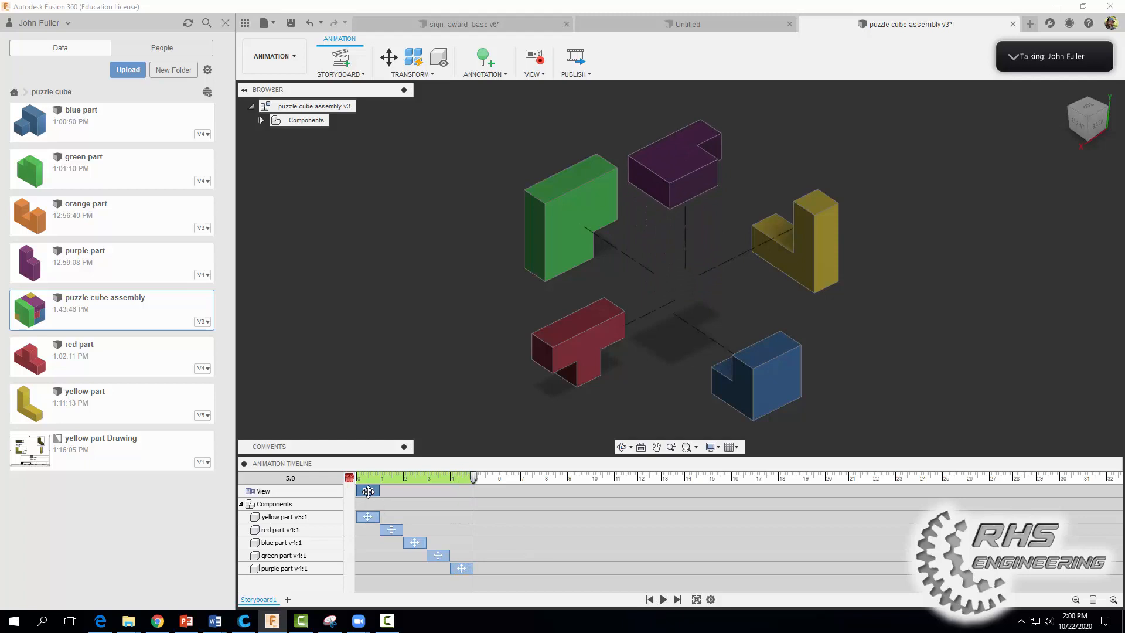
drag(479, 491, 479, 491)
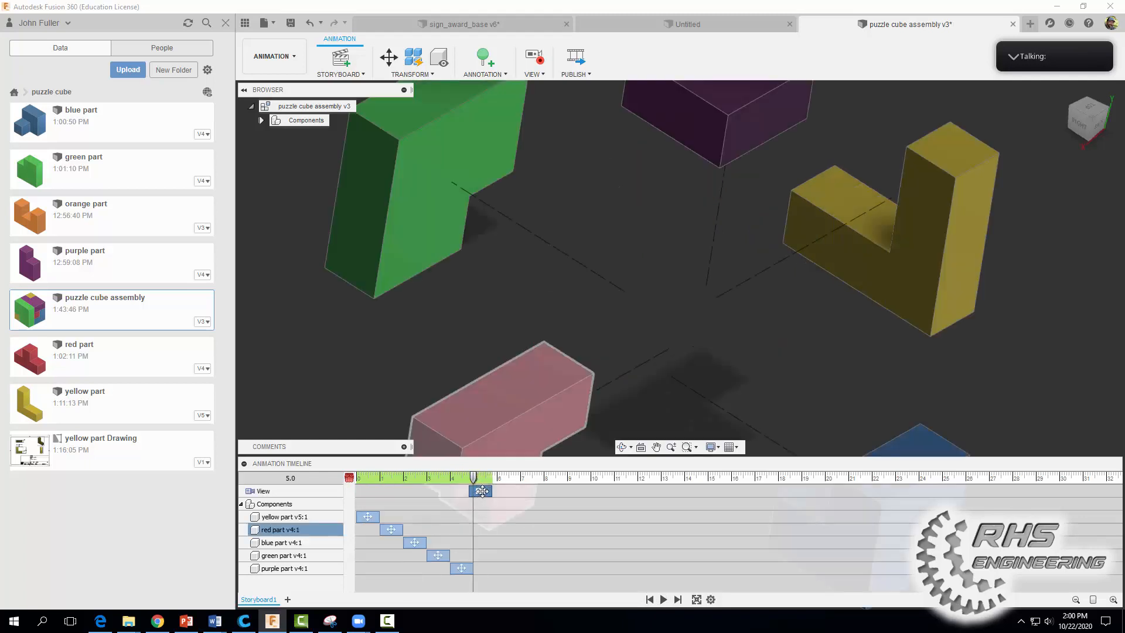
click(664, 600)
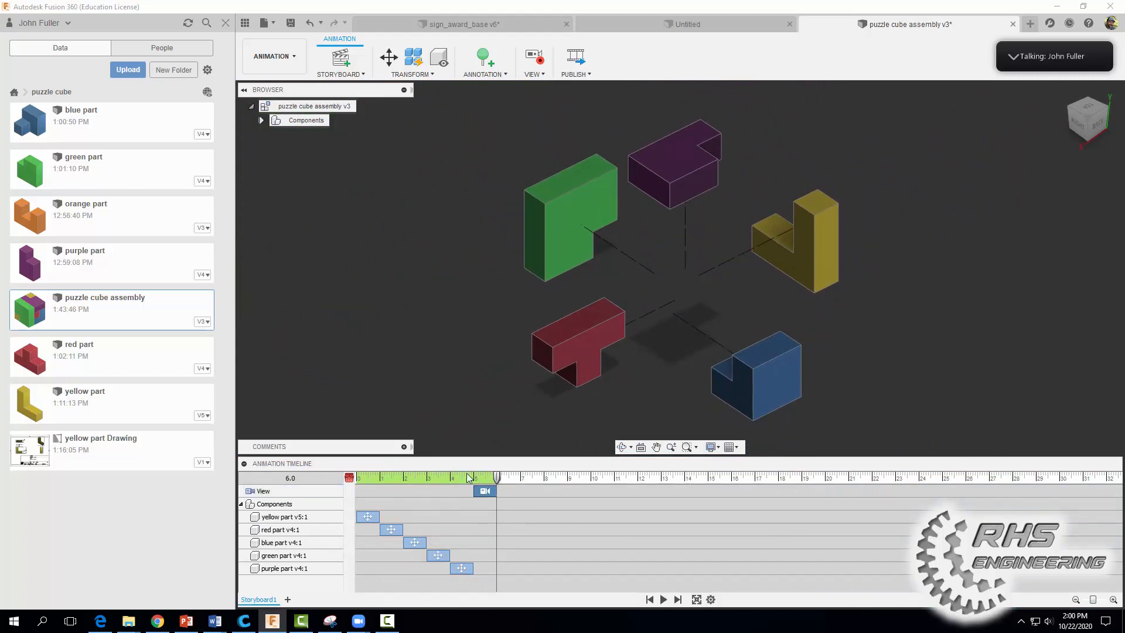
click(290, 22)
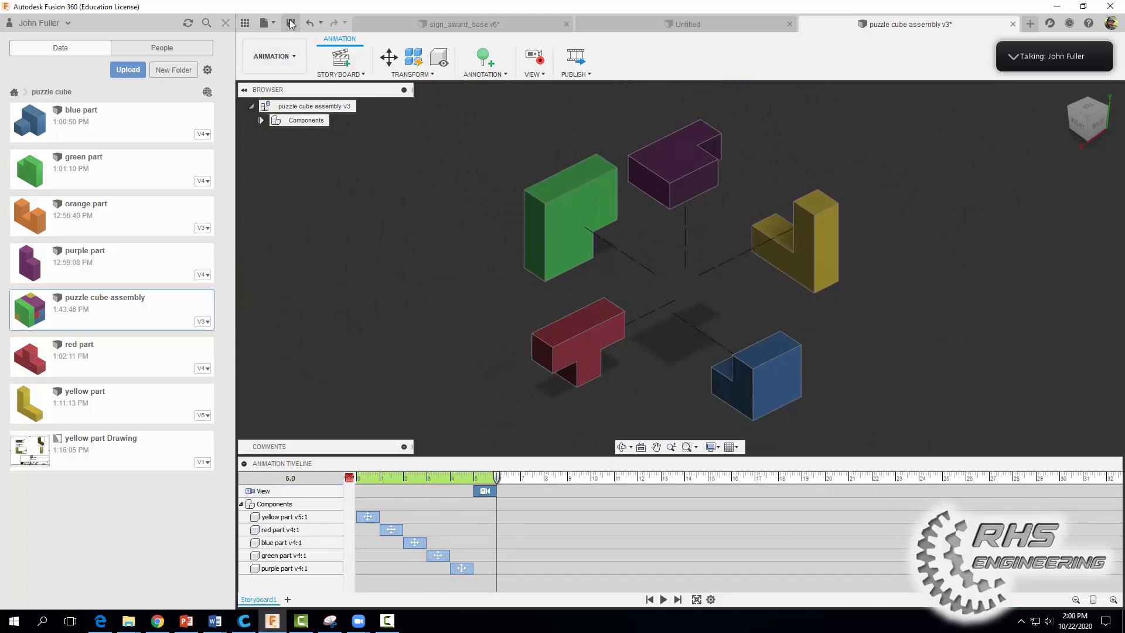
click(554, 324)
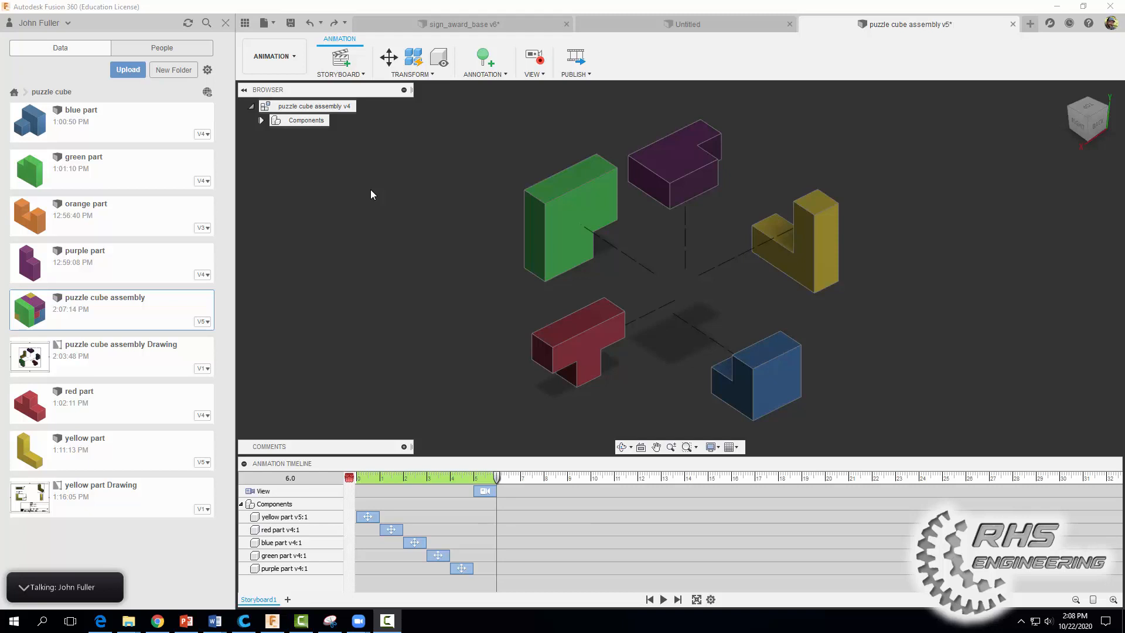
Step: Create a new drawing from the animation's Storyboard1 with sheet size A (11in x 8.5in)
click(278, 63)
mouse_move(296, 210)
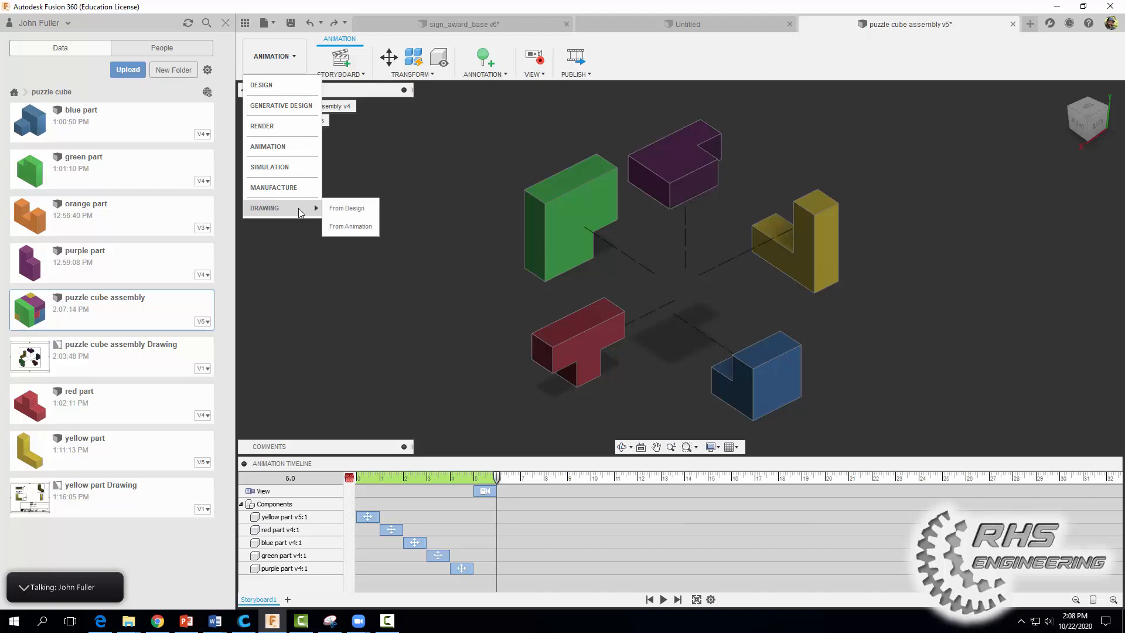
click(351, 227)
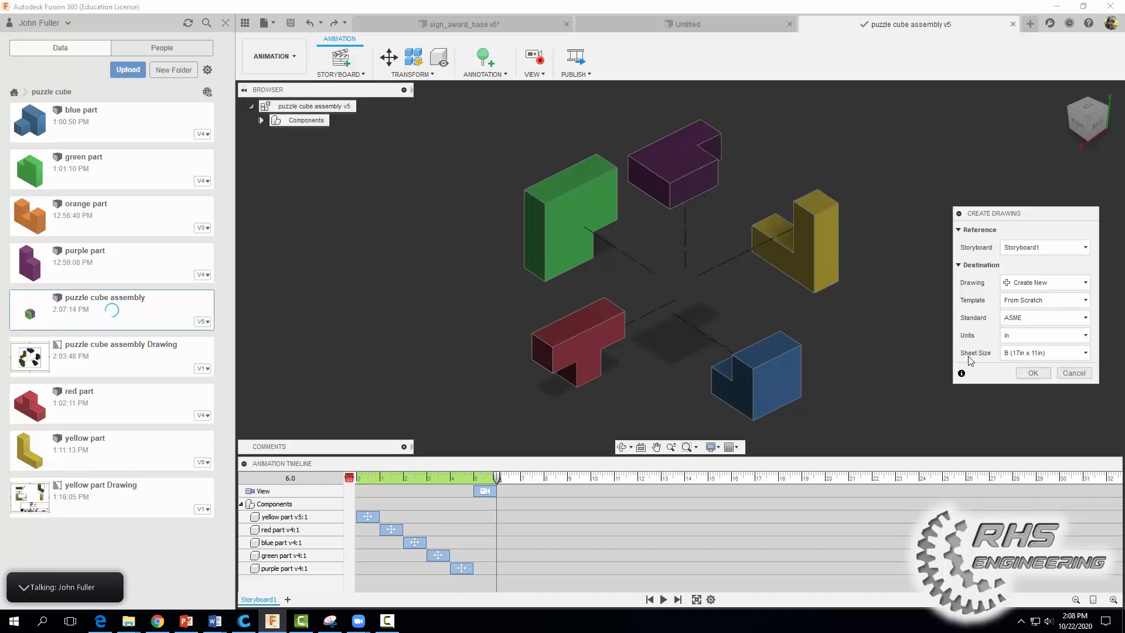
click(1017, 353)
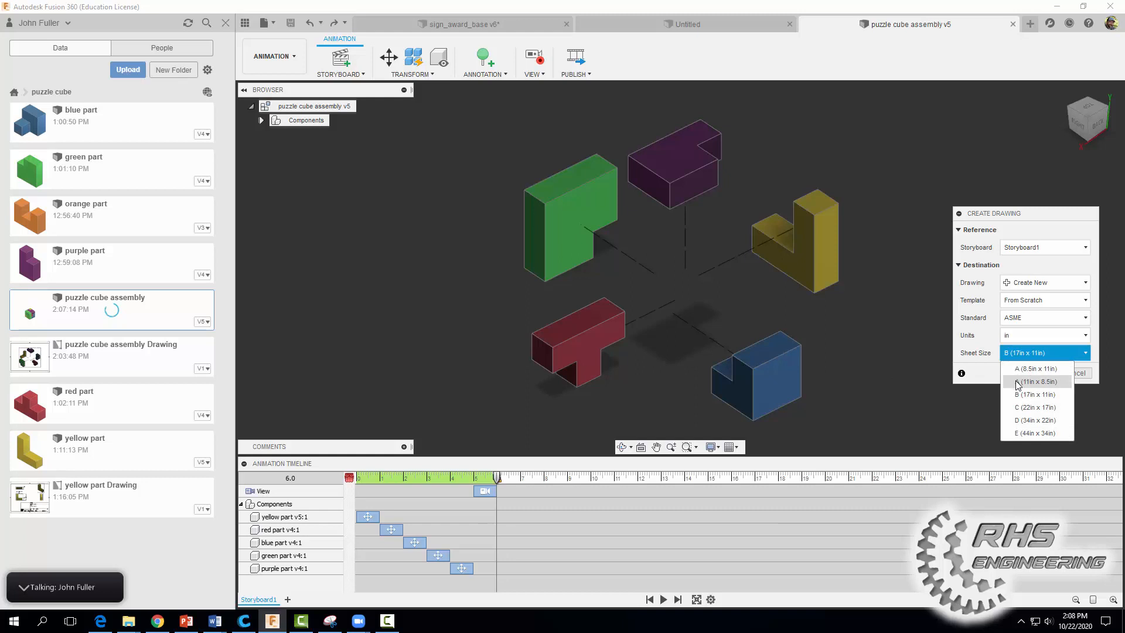
click(1018, 382)
click(1032, 373)
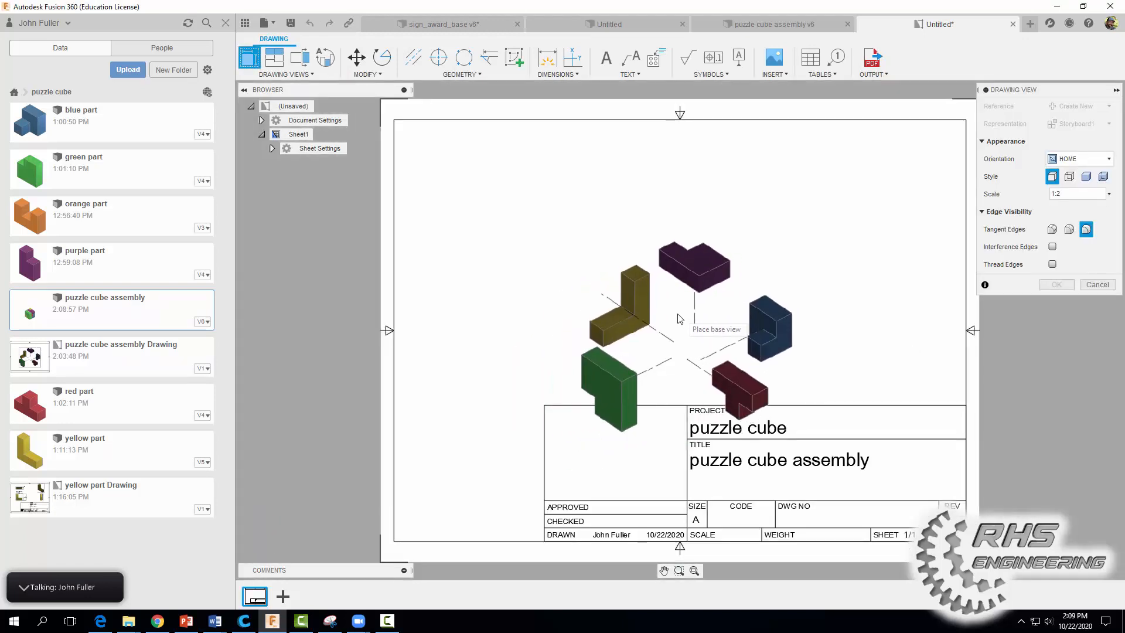
Step: Place the exploded base view in Shaded style near the middle of the sheet and delete the title block
click(1085, 177)
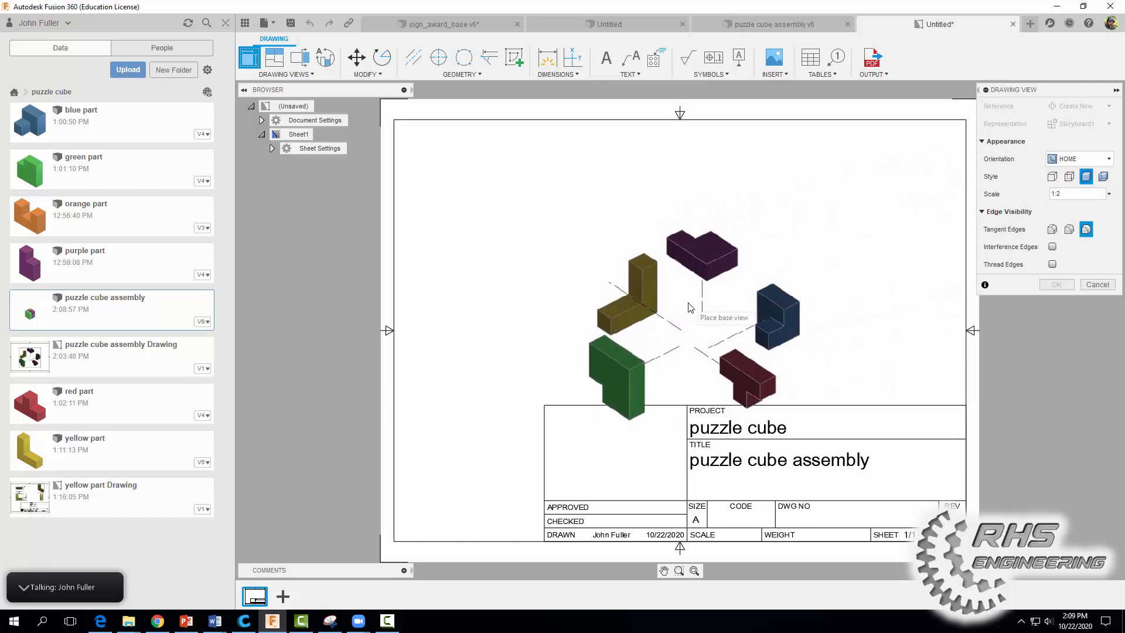
click(689, 303)
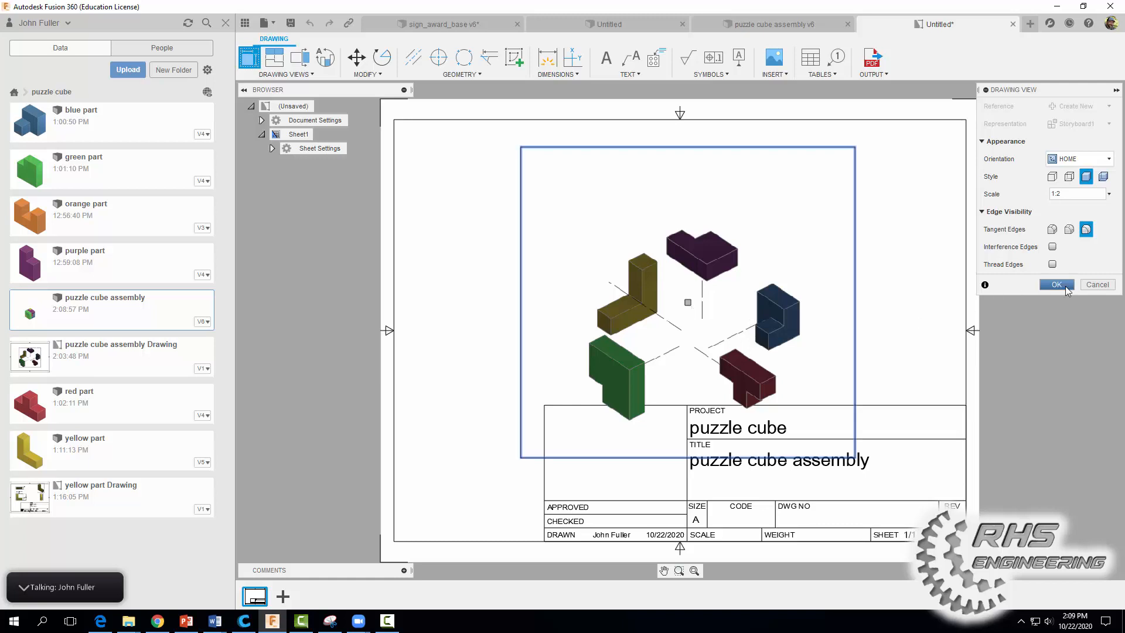
click(1056, 284)
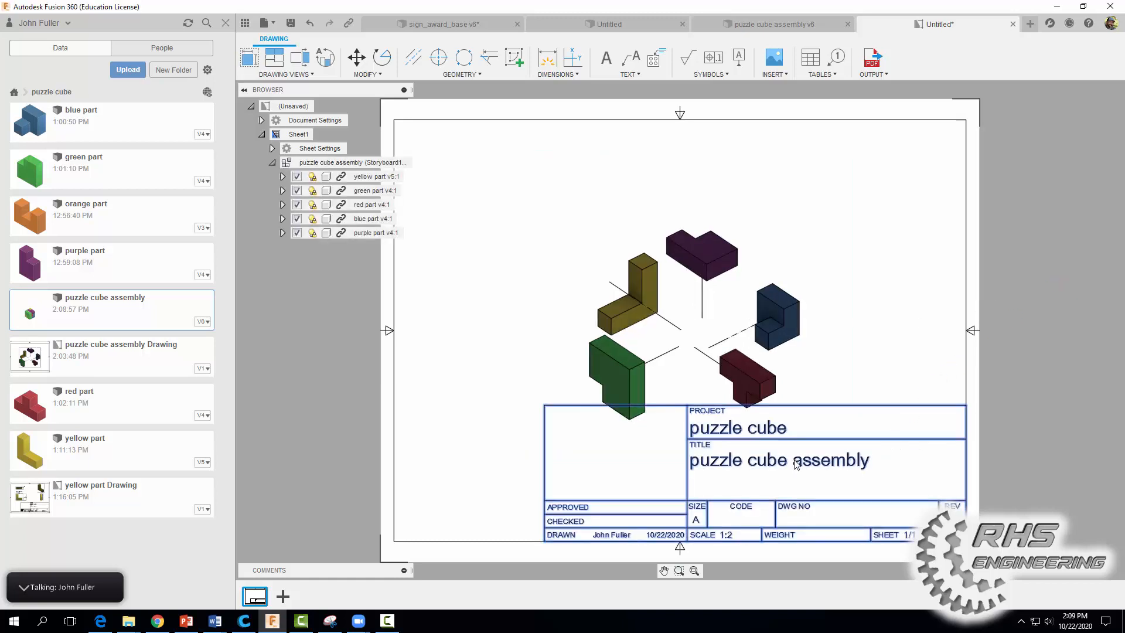
key(Delete)
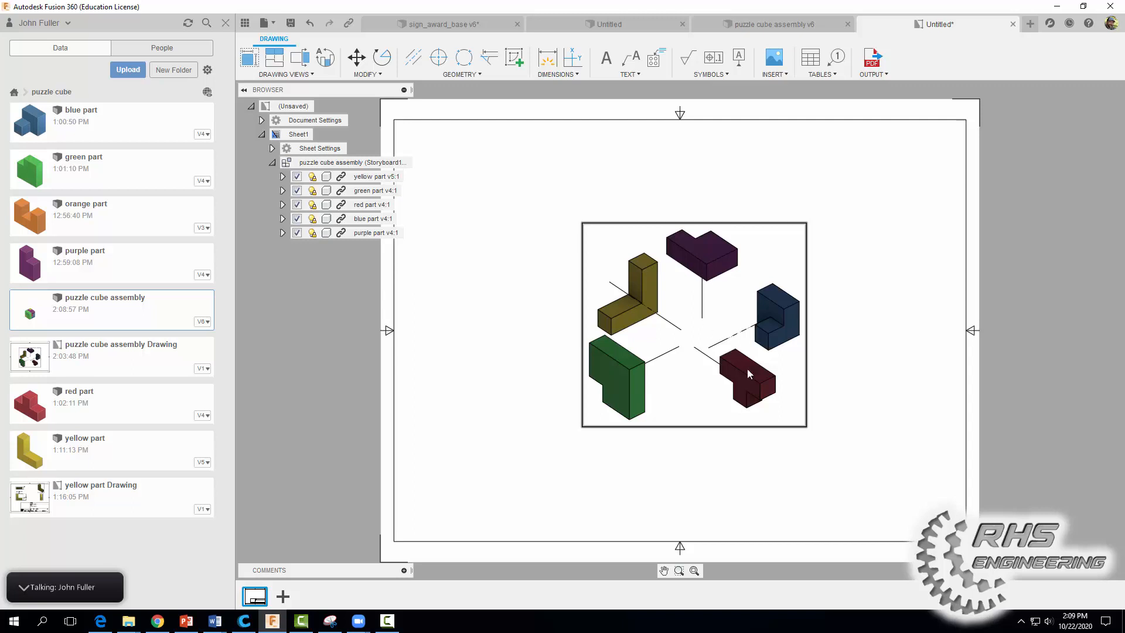
Step: In the assembly's animation, move the green part about 1.44 in further out along Z and the purple part further up
click(787, 29)
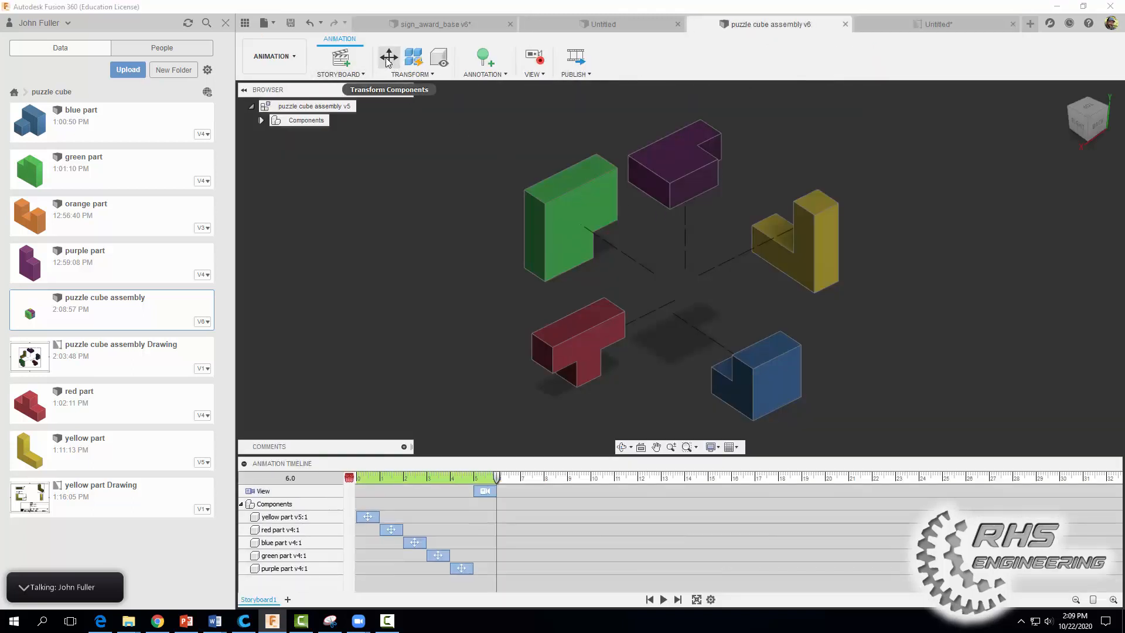
click(388, 58)
click(546, 219)
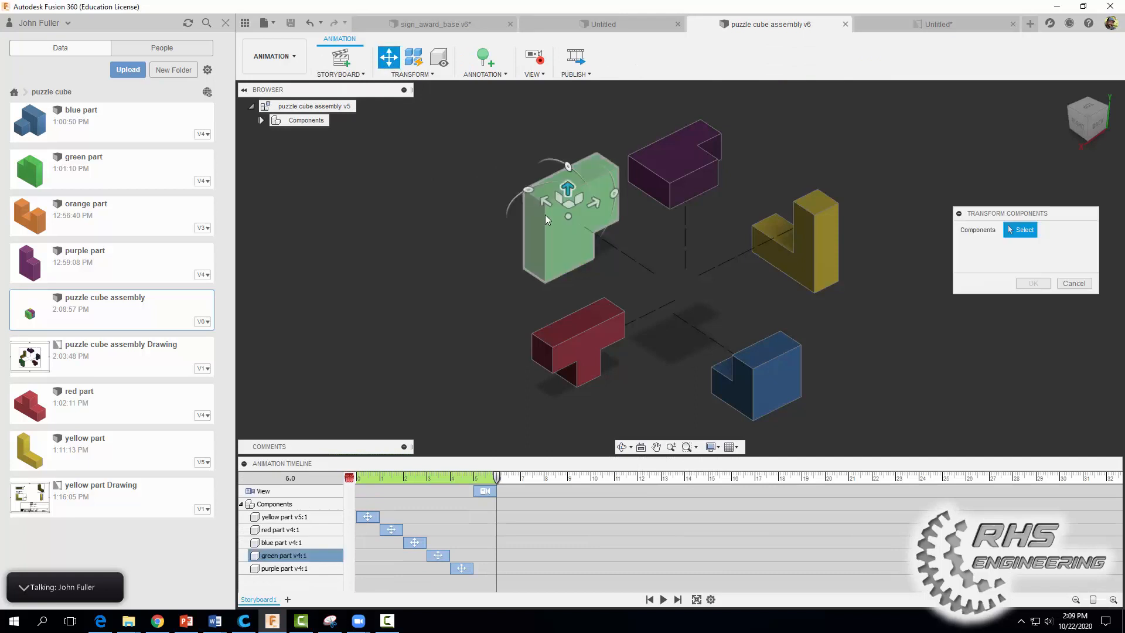
drag(539, 198, 507, 174)
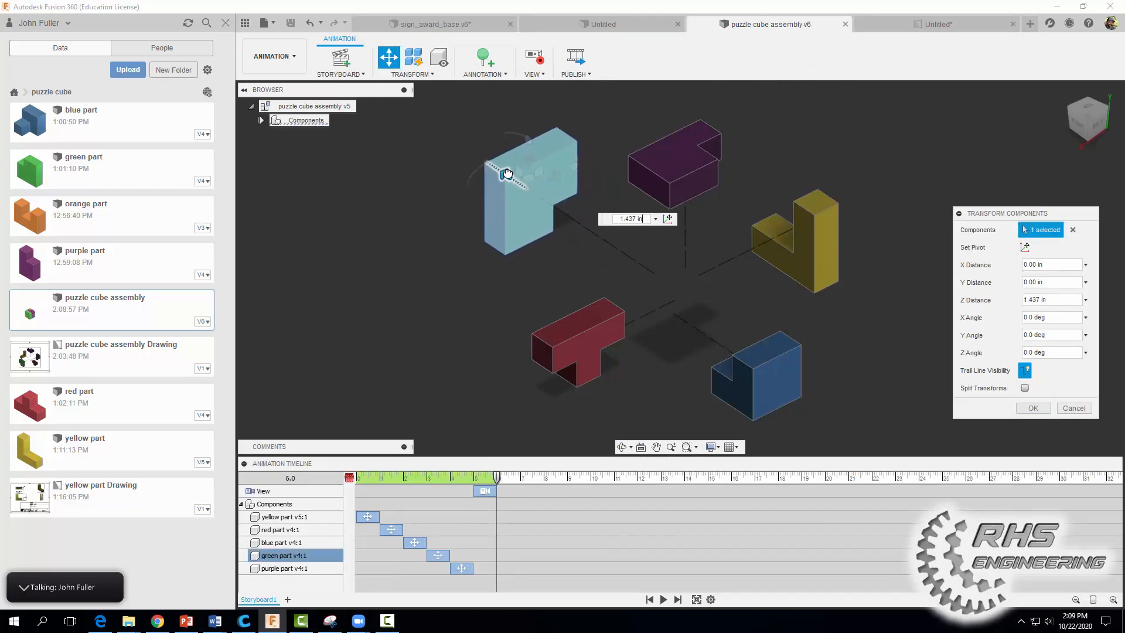
click(673, 161)
drag(679, 144, 675, 102)
Step: Move the yellow part outward about 1.17 in along Z, the blue part further outward, and the red part about -1.91 in along X
click(800, 222)
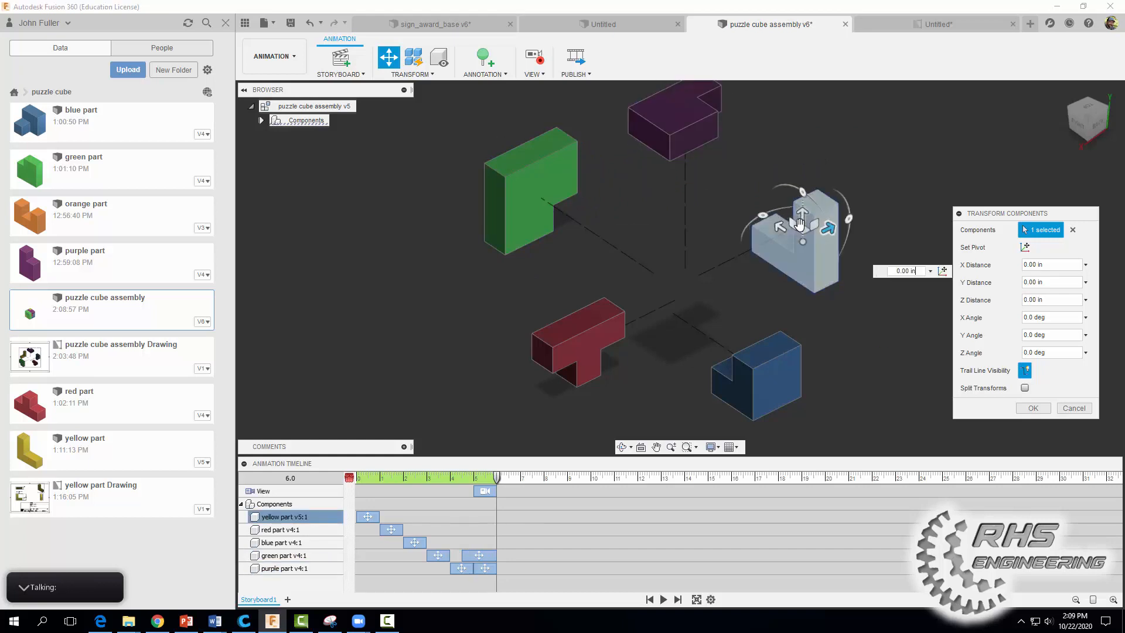
drag(826, 227, 863, 206)
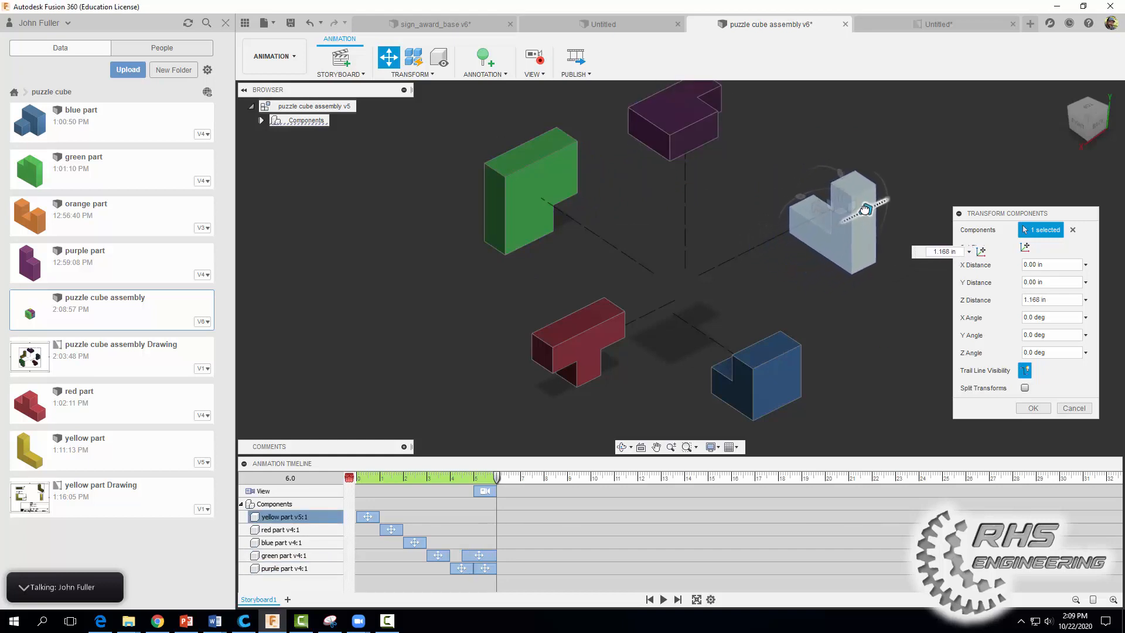
click(788, 348)
drag(761, 365, 768, 385)
click(579, 337)
drag(583, 339, 542, 359)
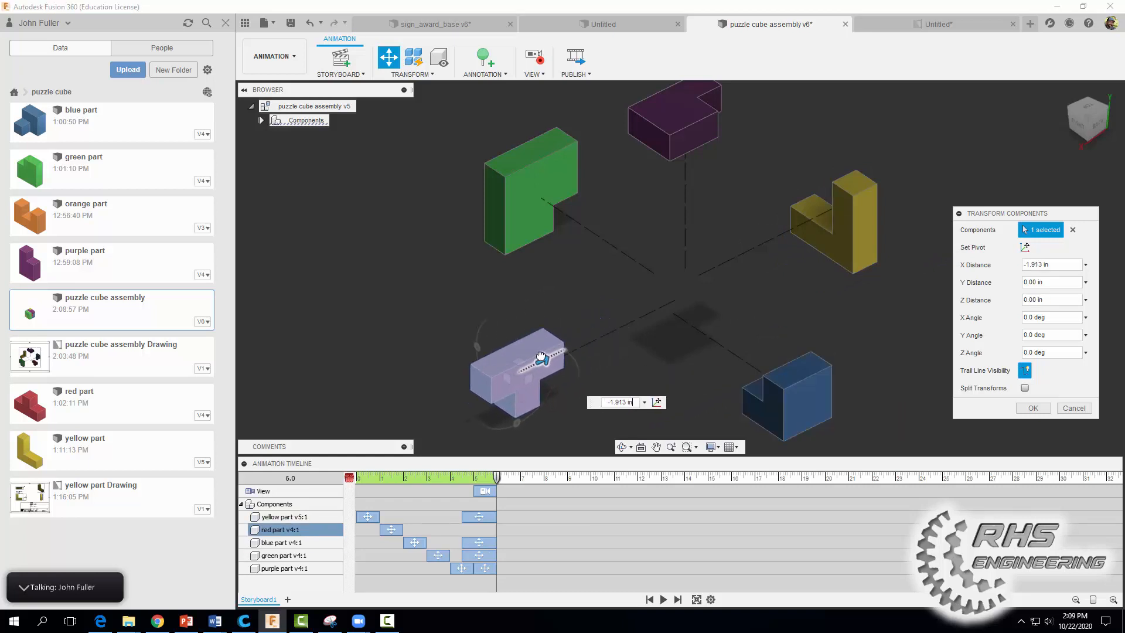
click(1032, 408)
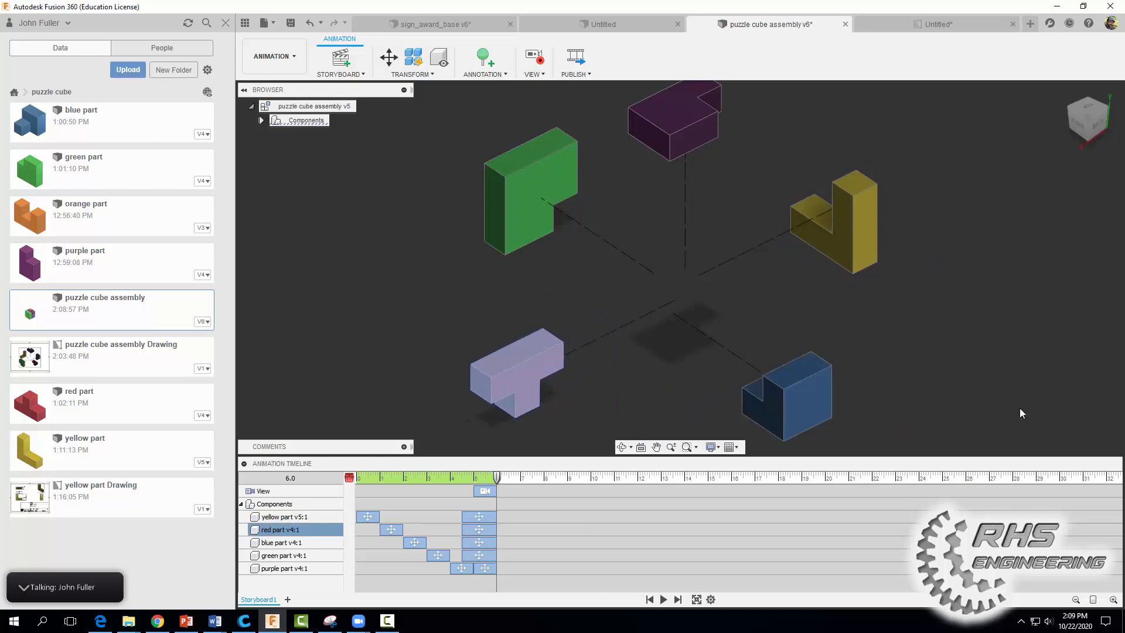
Step: Save the assembly with the version description User Saved and update the drawing to its latest version
click(290, 23)
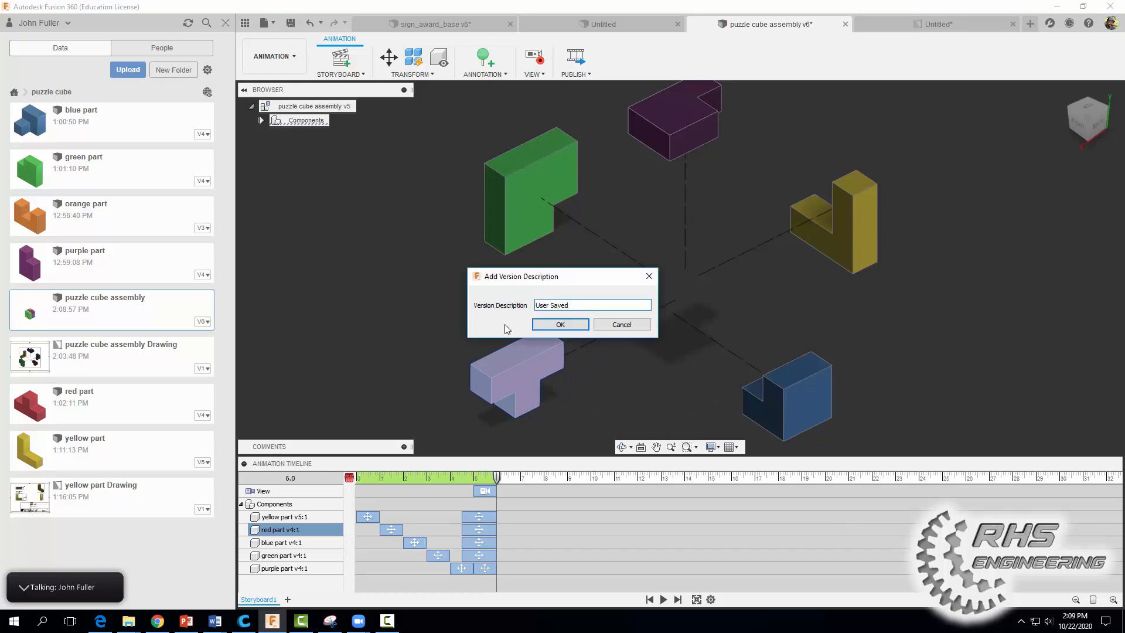
click(566, 325)
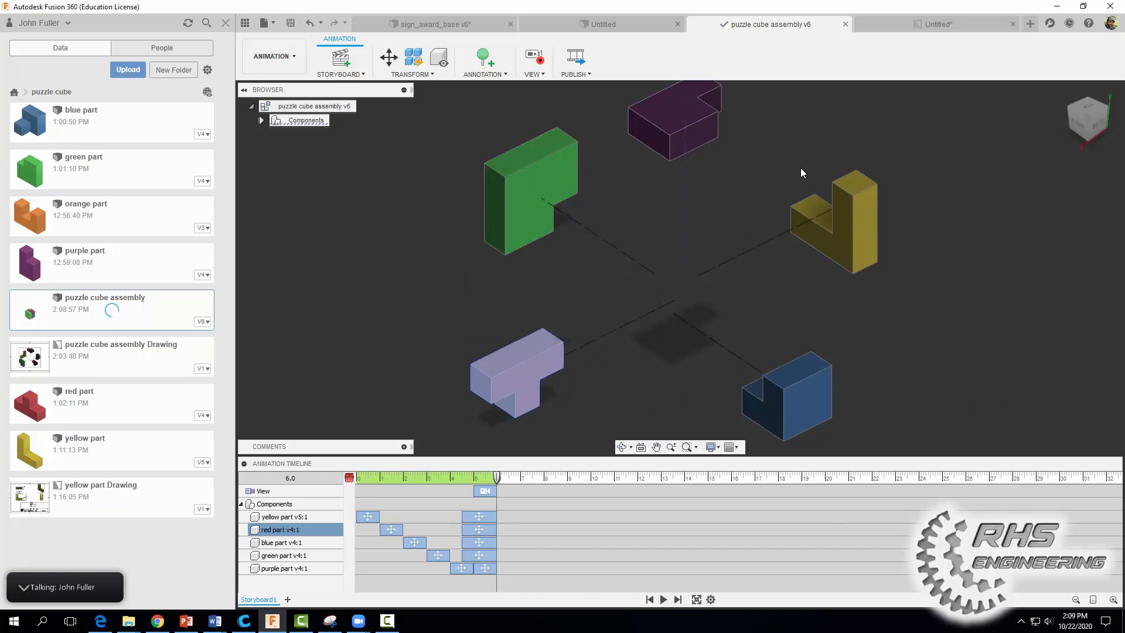
click(932, 27)
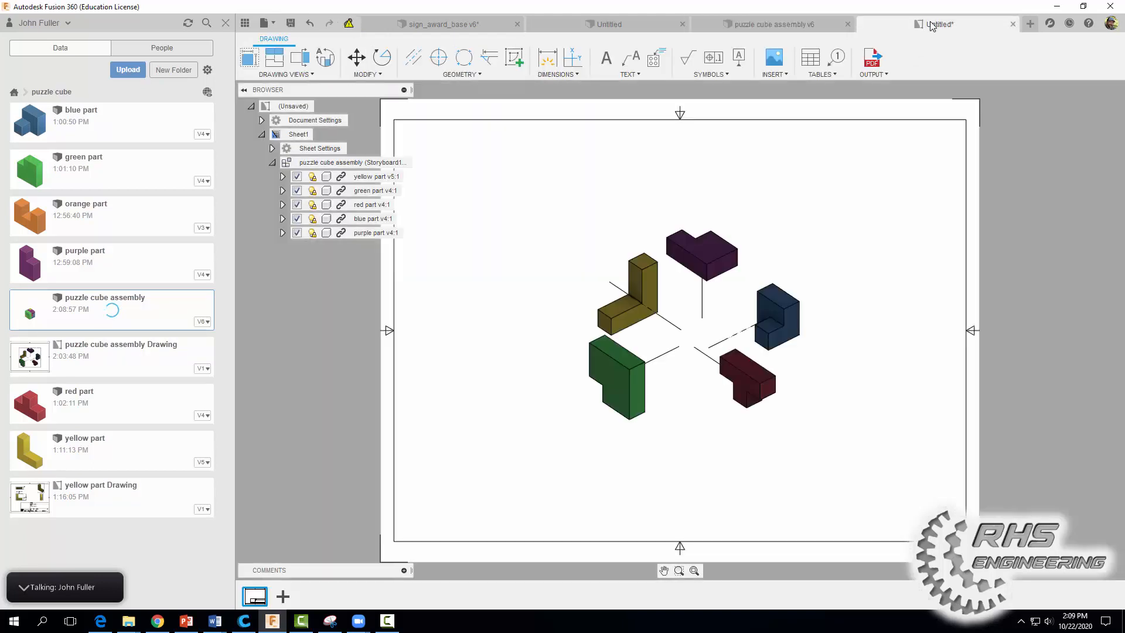
mouse_move(350, 31)
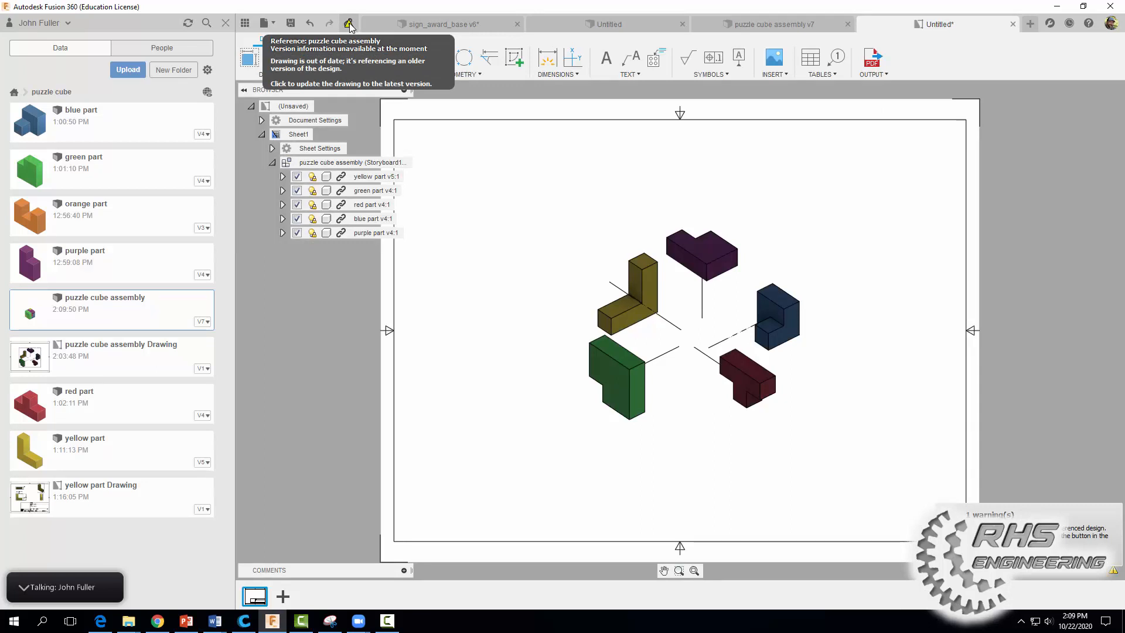
click(350, 26)
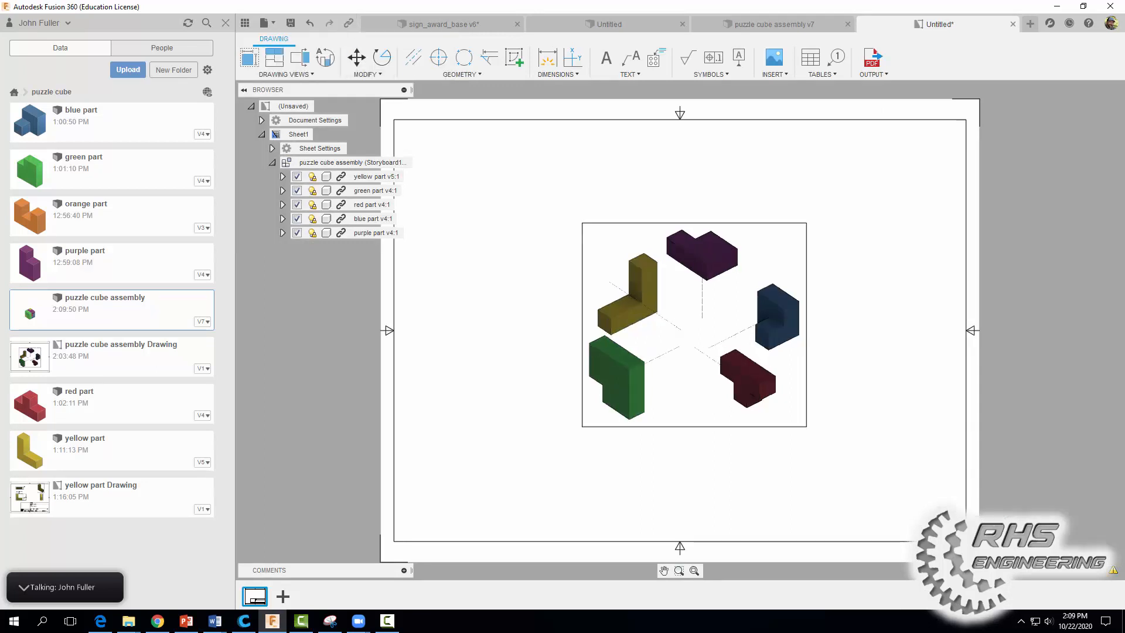
Step: Move the exploded view slightly lower on the sheet and clear the selection
click(692, 300)
drag(683, 326, 683, 351)
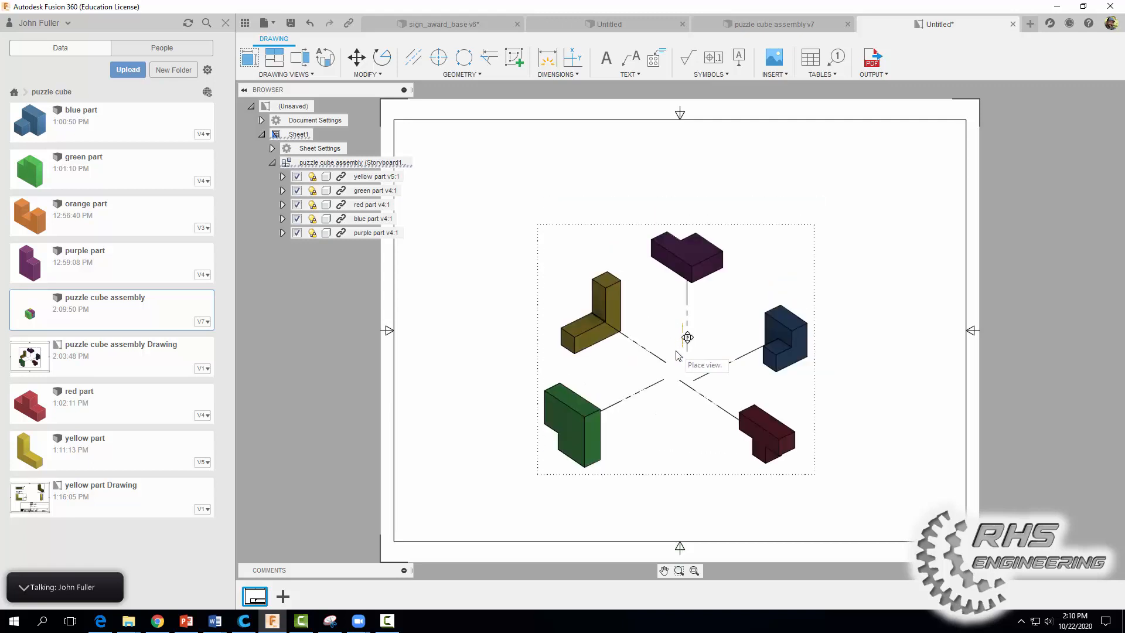
click(842, 311)
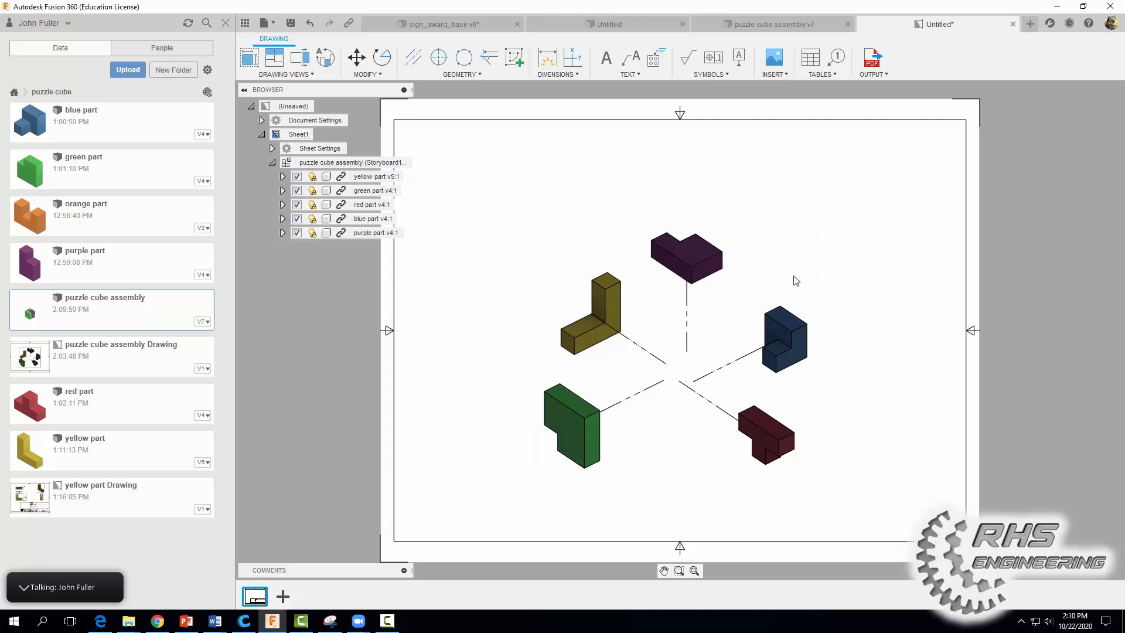
Step: Place a shaded NE Isometric base view of the assembled model at the centre of the exploded view, using the Model representation
click(249, 59)
click(1070, 124)
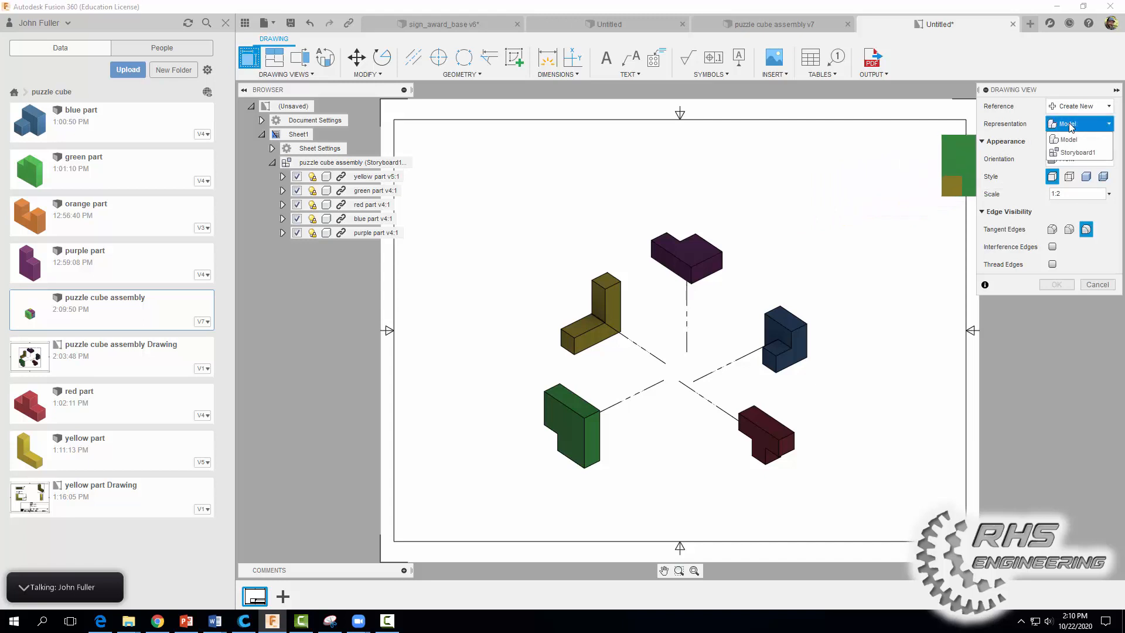
click(1068, 140)
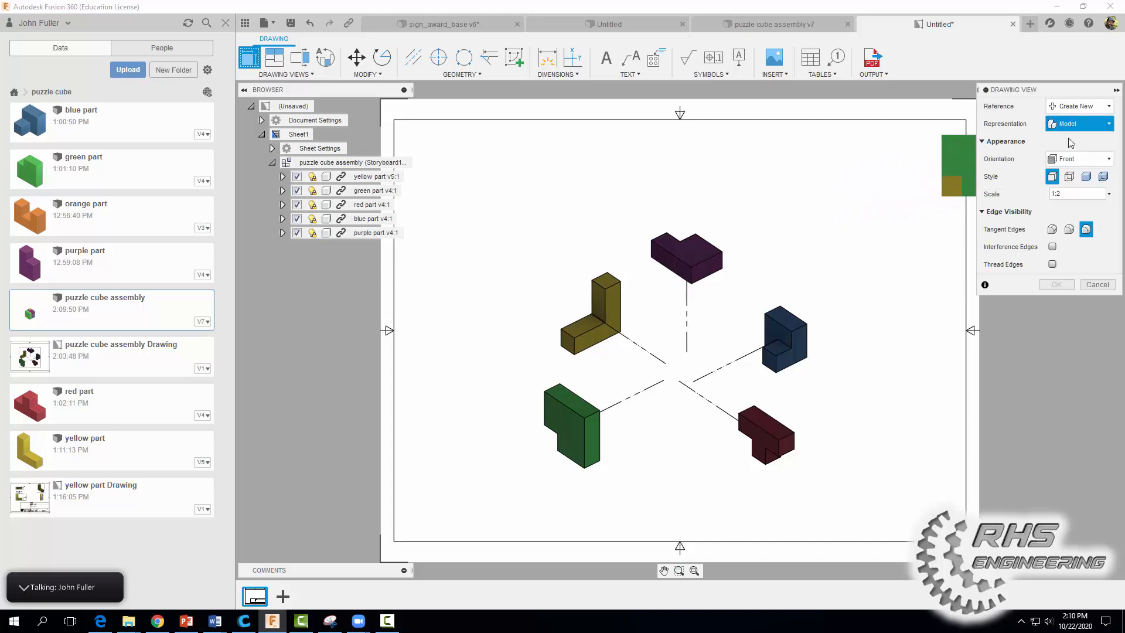
click(1085, 177)
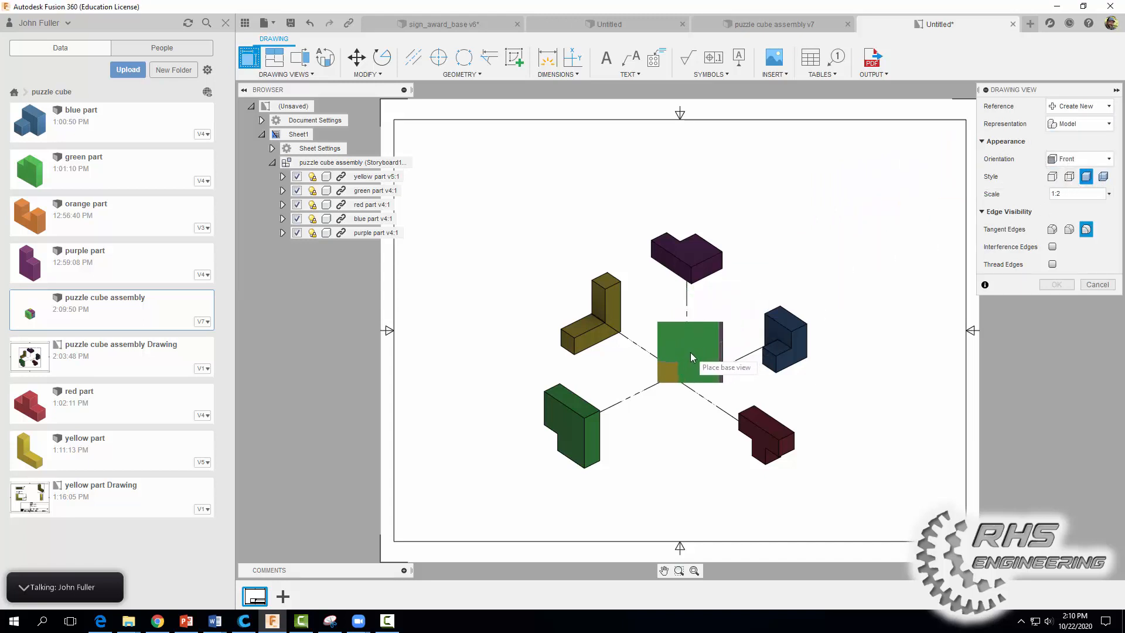
click(1071, 164)
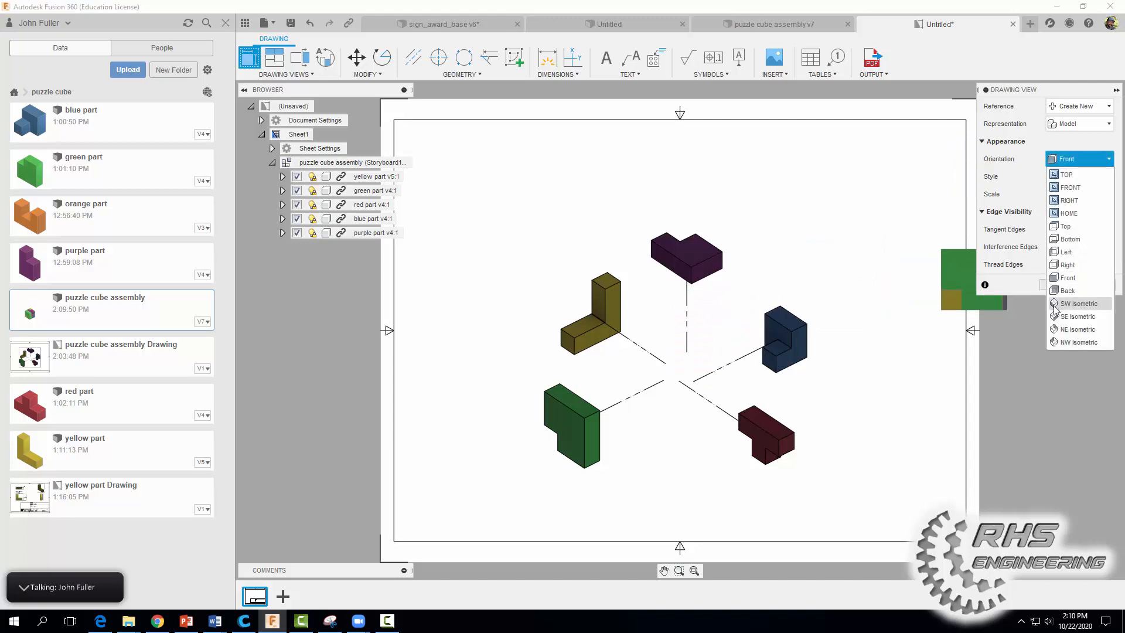
click(1059, 328)
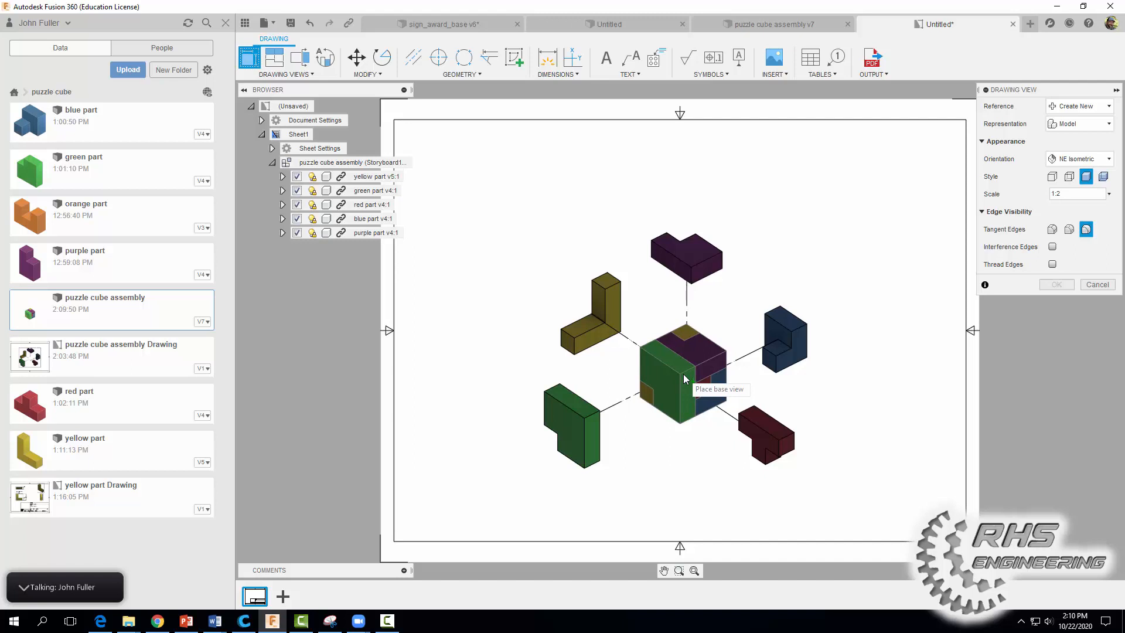
click(683, 373)
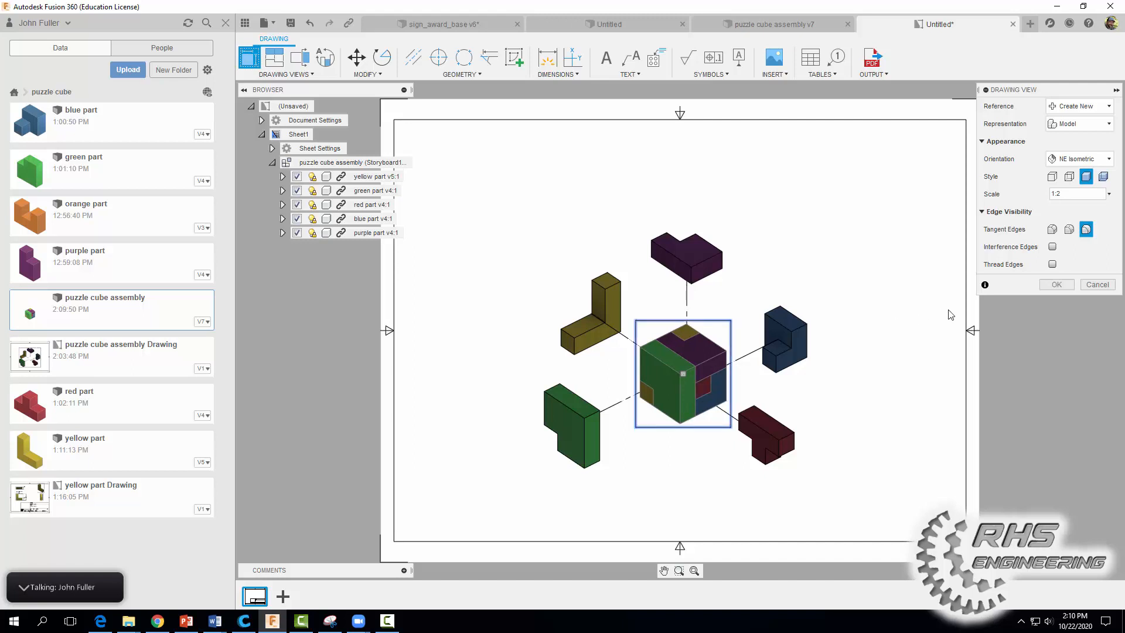
click(1058, 284)
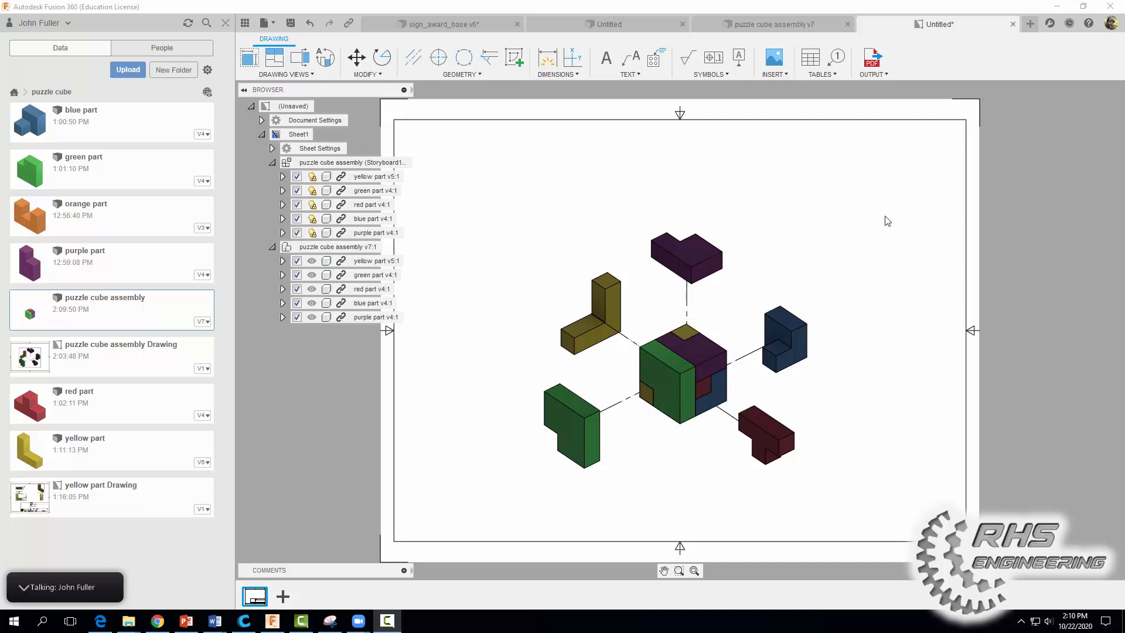
Step: Insert an automatic parts list table for the exploded view, anchored at the upper-left corner of the sheet border
click(812, 60)
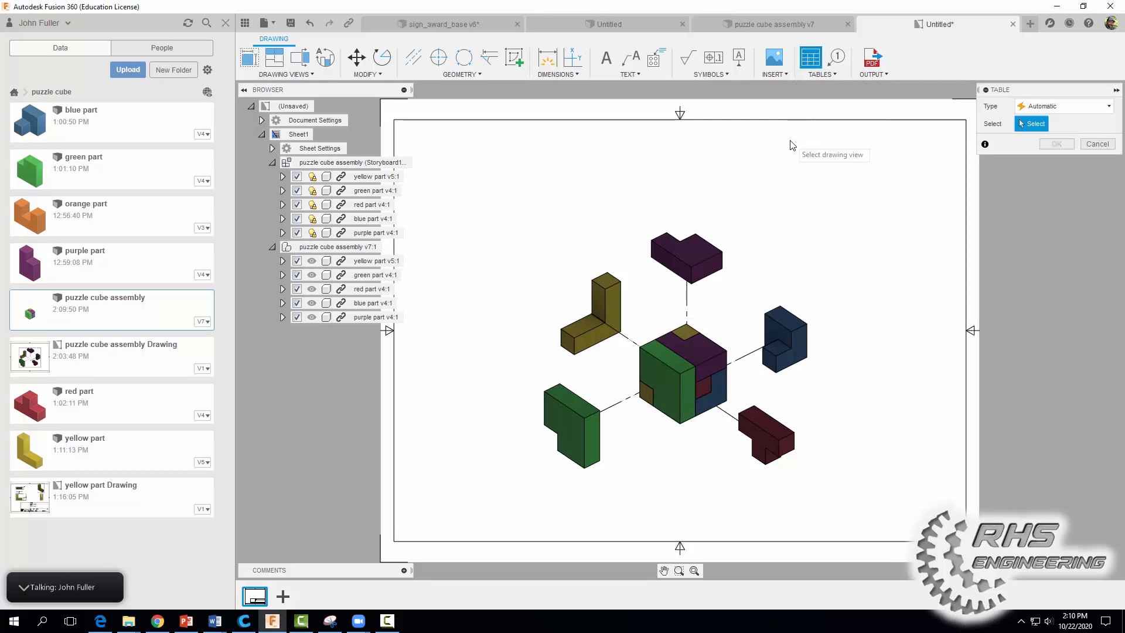
click(668, 272)
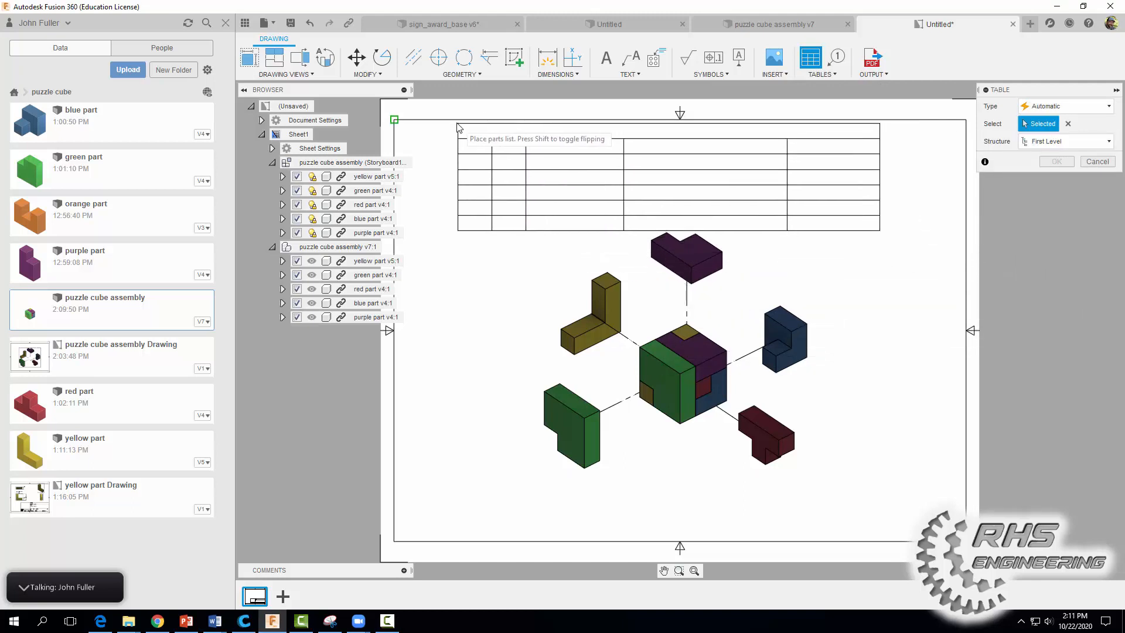
click(395, 121)
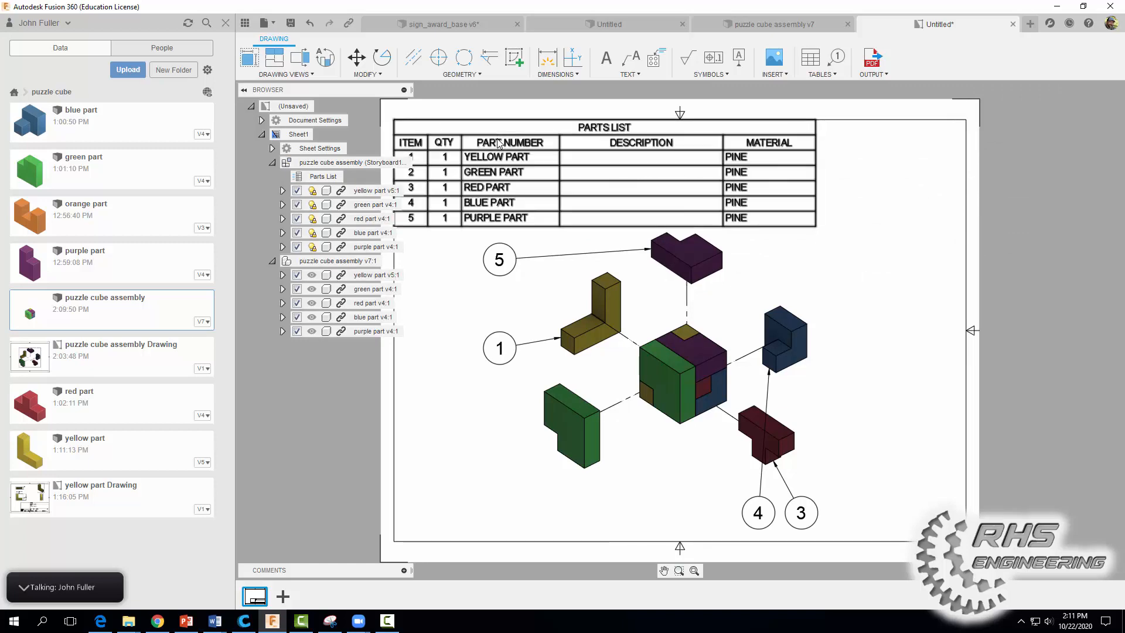
Step: Edit the parts list columns: hide Part Number and Description, show Part Name and Mass, and move Description below Material
right_click(511, 172)
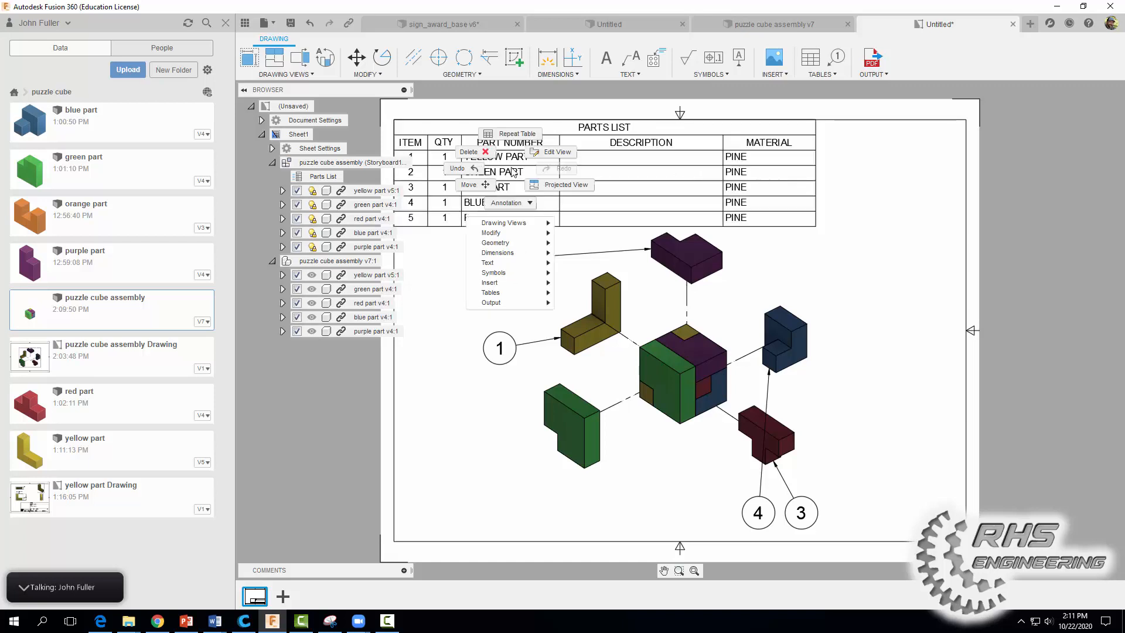
click(511, 171)
click(508, 168)
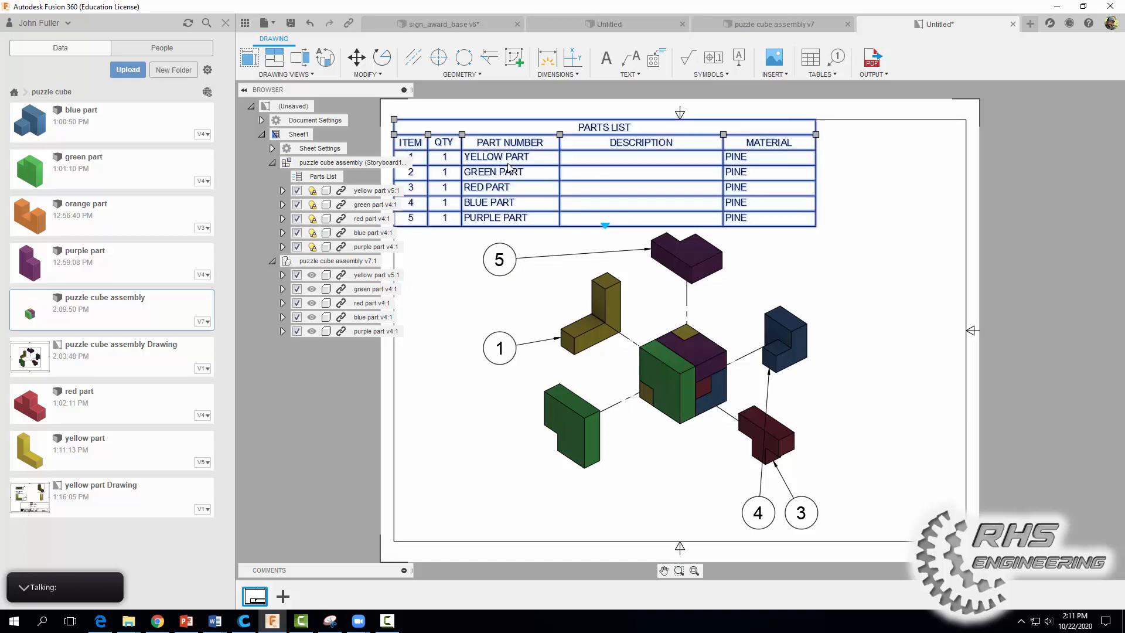
double_click(508, 168)
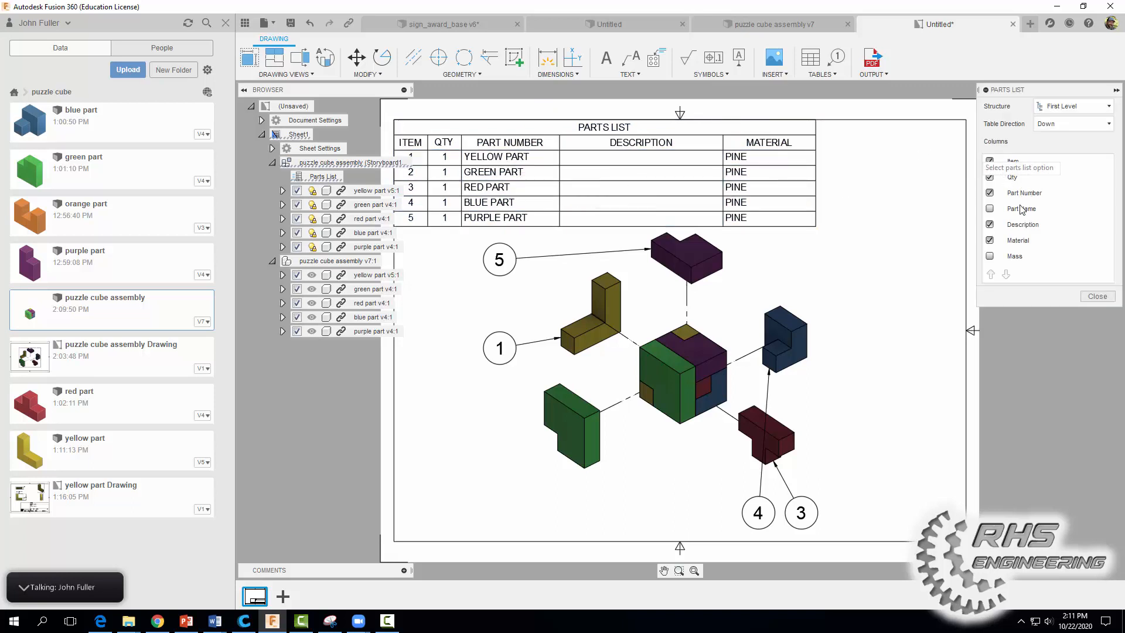
click(991, 193)
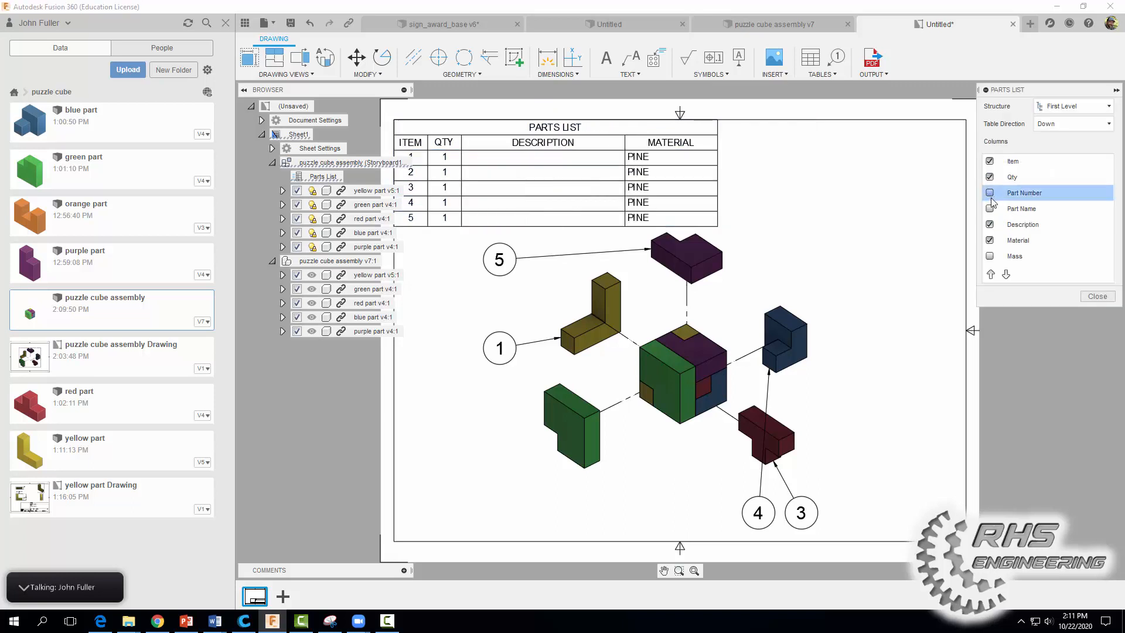
click(990, 209)
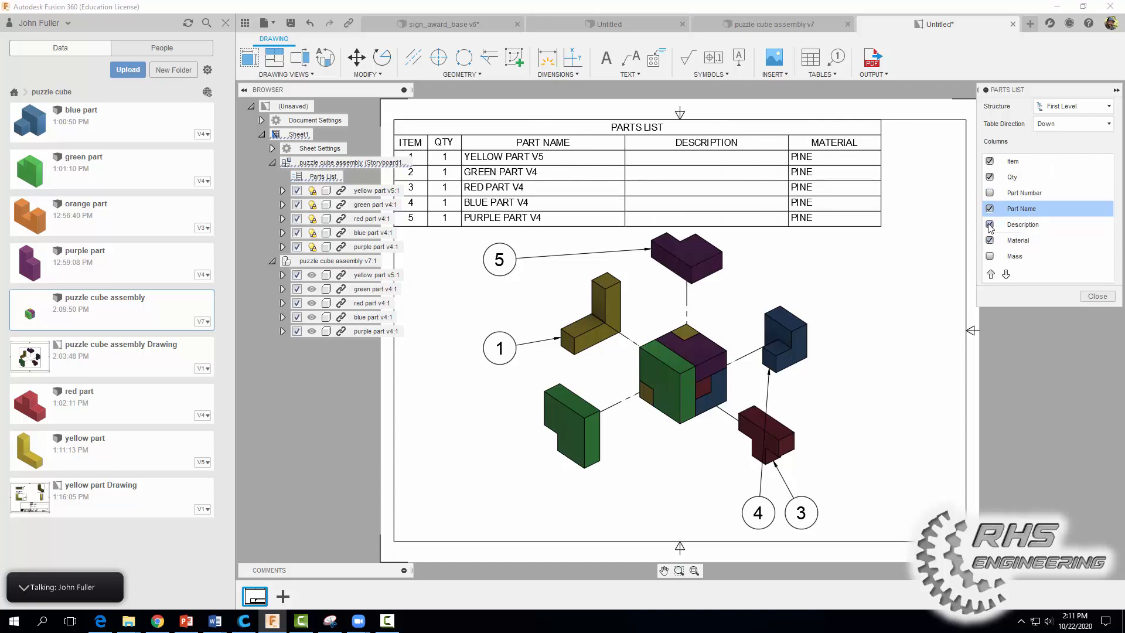
click(990, 225)
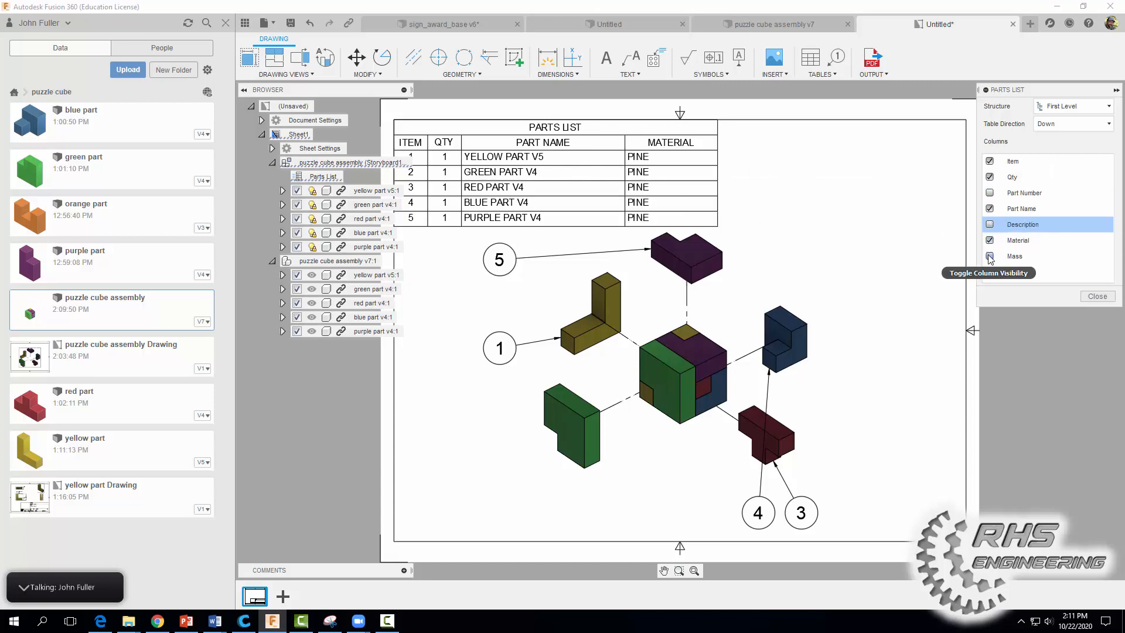
click(1006, 273)
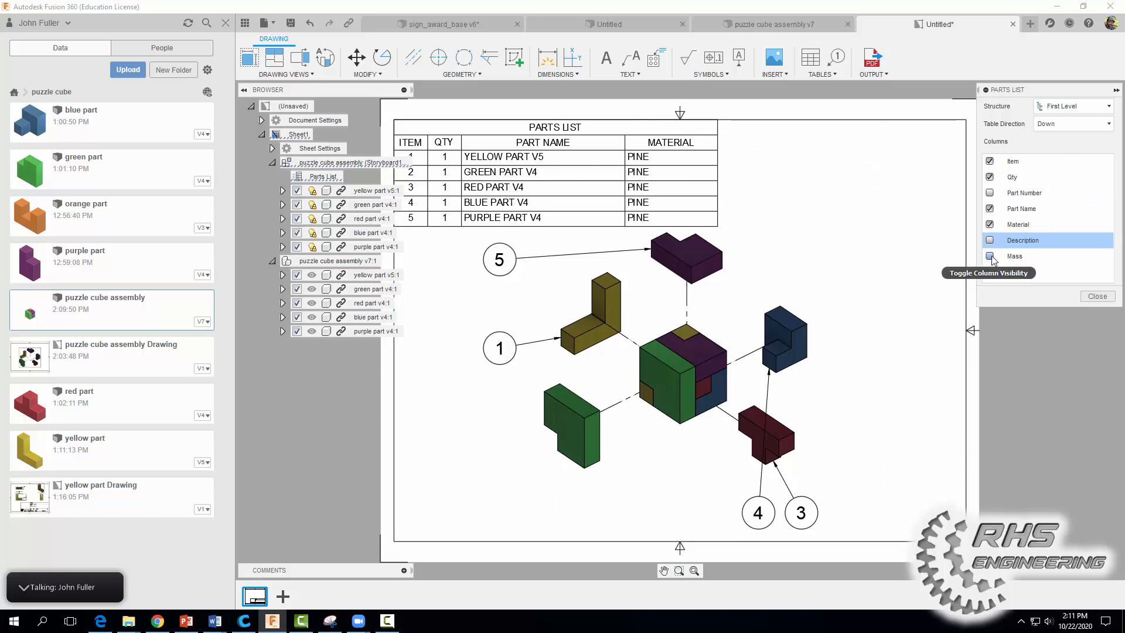
click(991, 256)
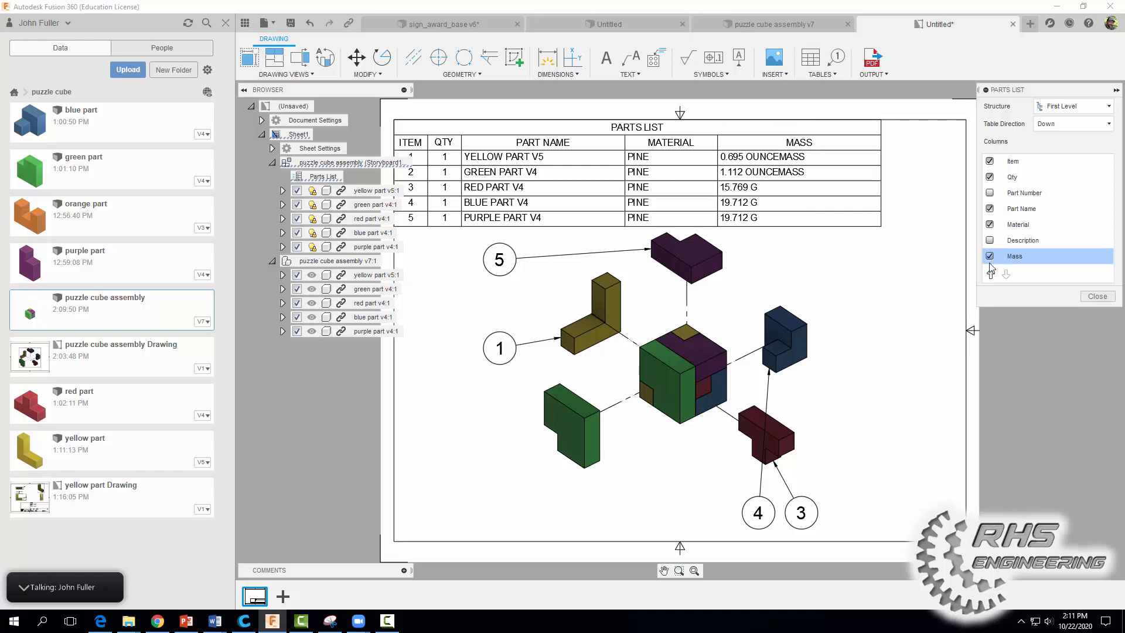
click(1098, 296)
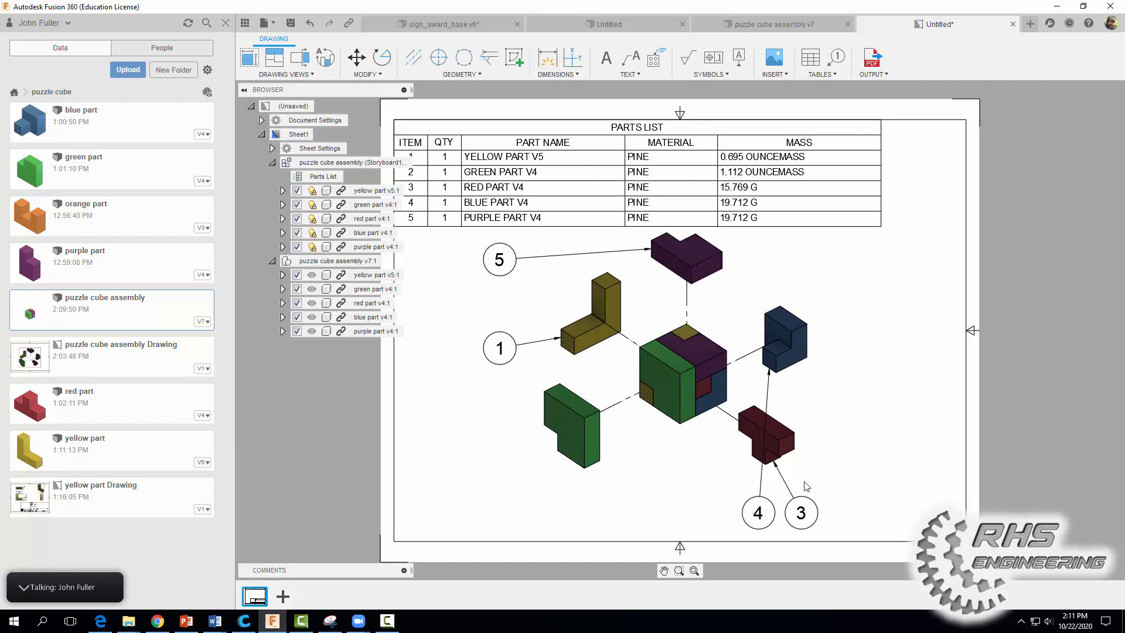
Step: Reposition balloon 4 to the lower right of the blue part and shift balloon 3 slightly up and right below the red part
click(758, 513)
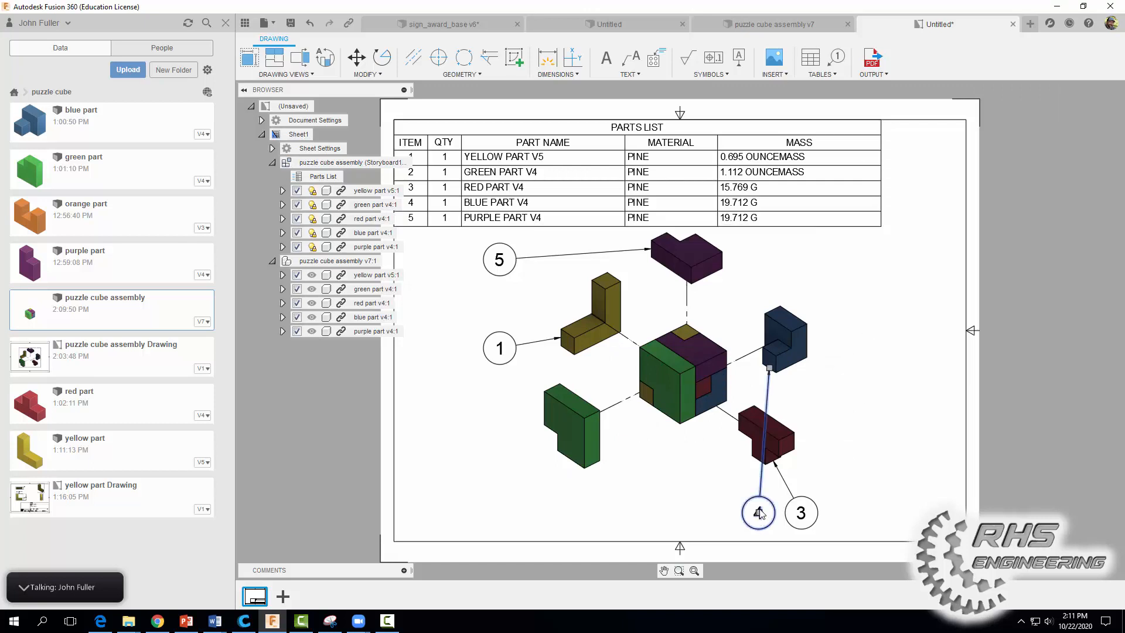
click(821, 433)
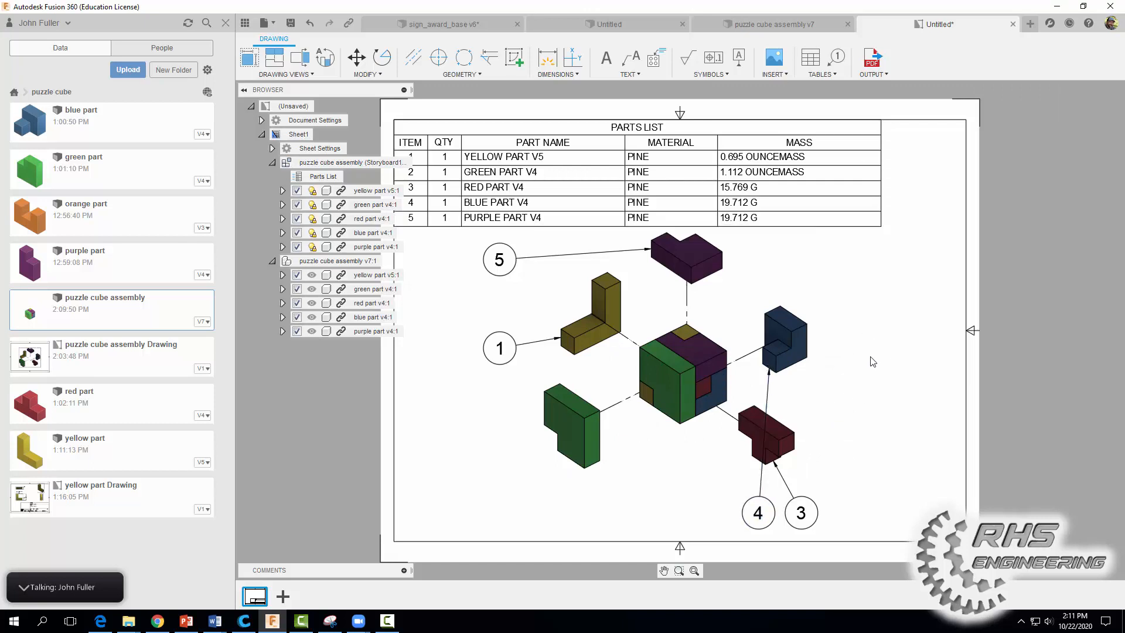
click(758, 513)
click(759, 512)
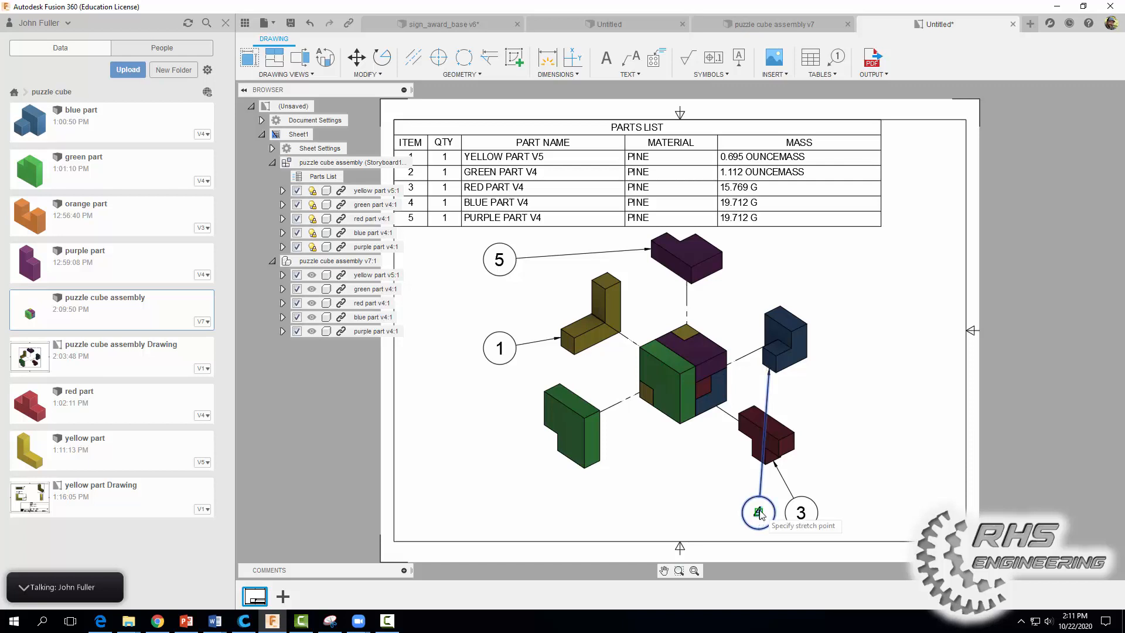
click(855, 413)
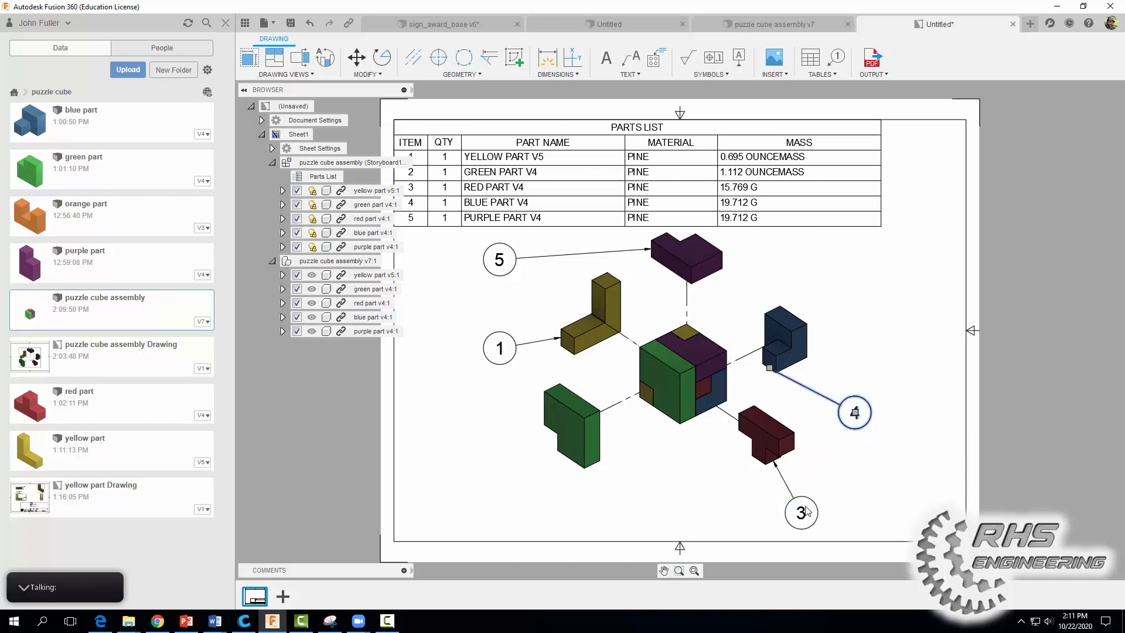
click(806, 511)
click(802, 513)
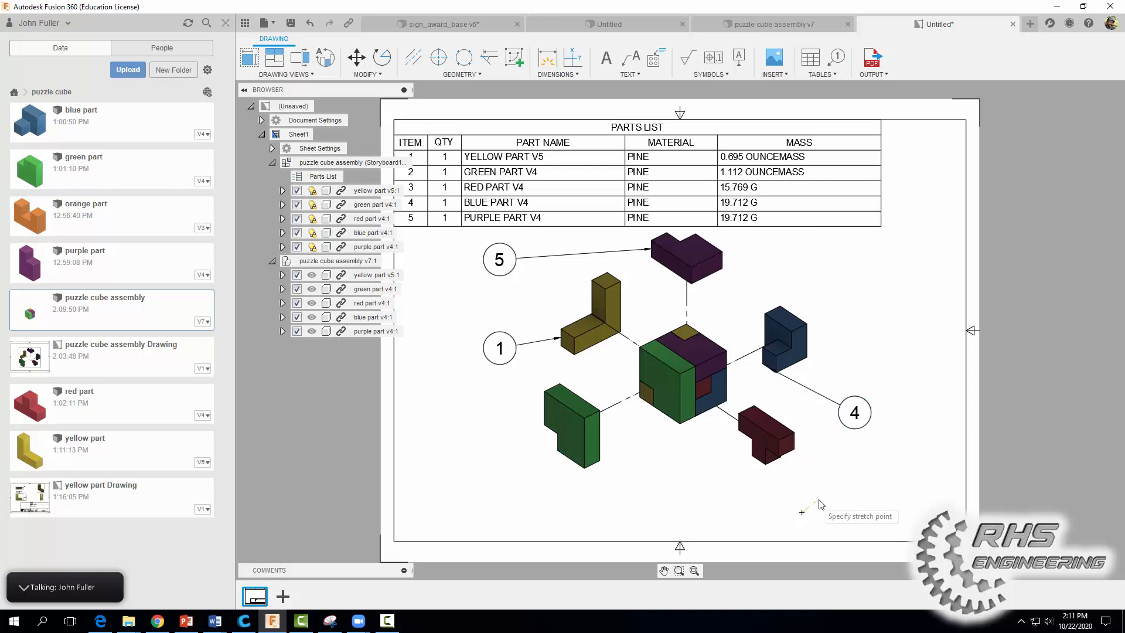
Step: Shift balloon 1 slightly down beside the yellow part and move balloon 5 down and right, closer to the purple part
click(500, 348)
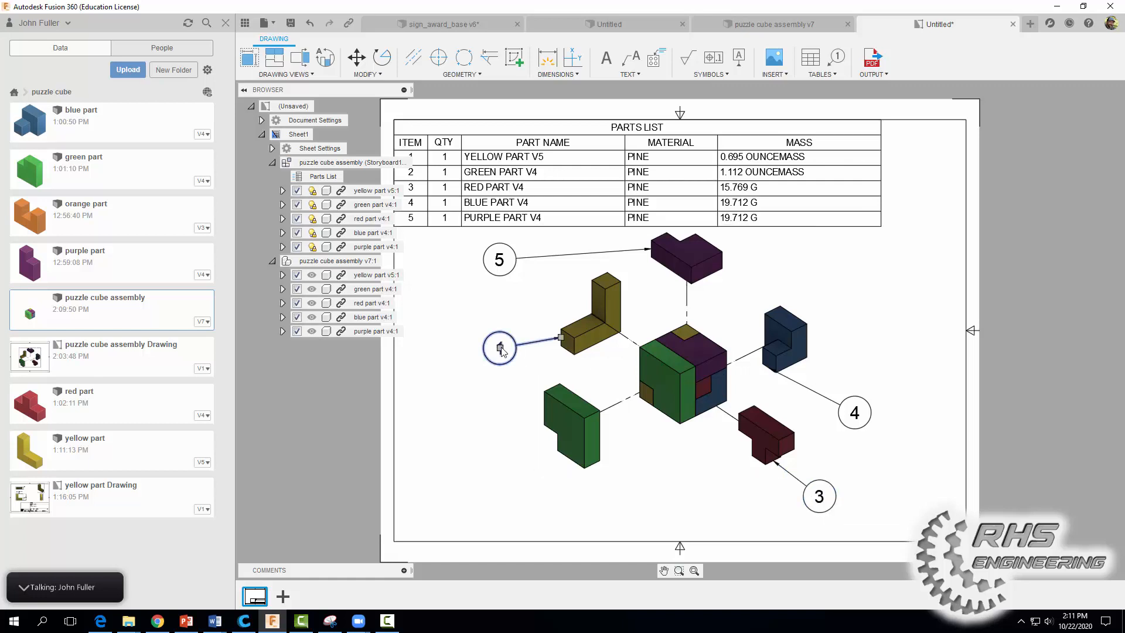
click(499, 349)
click(500, 359)
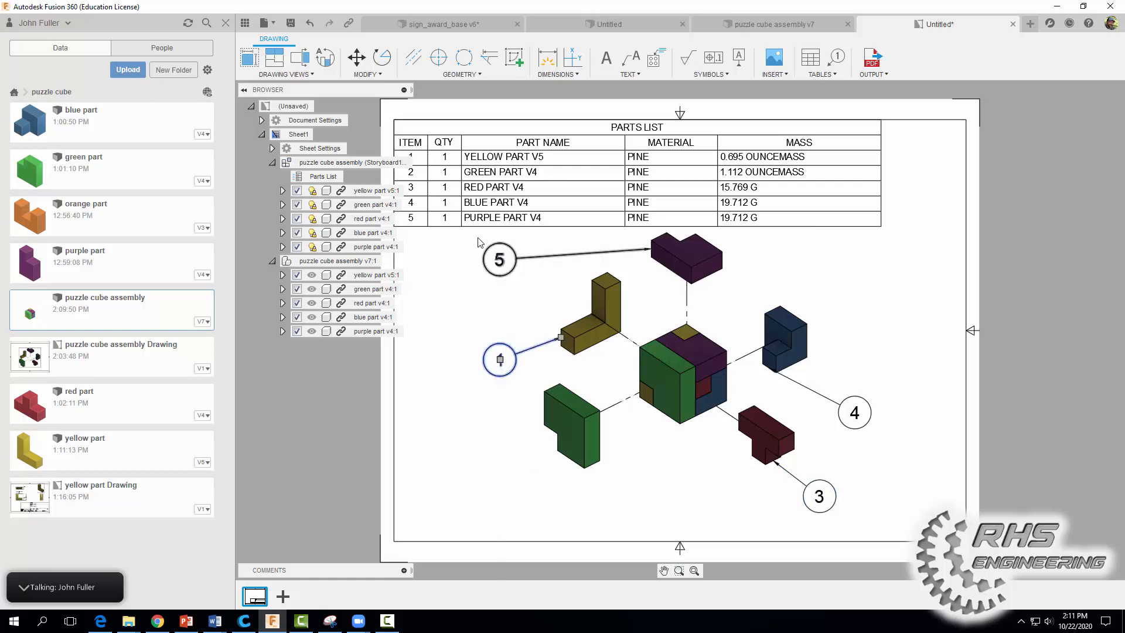
click(497, 262)
click(500, 259)
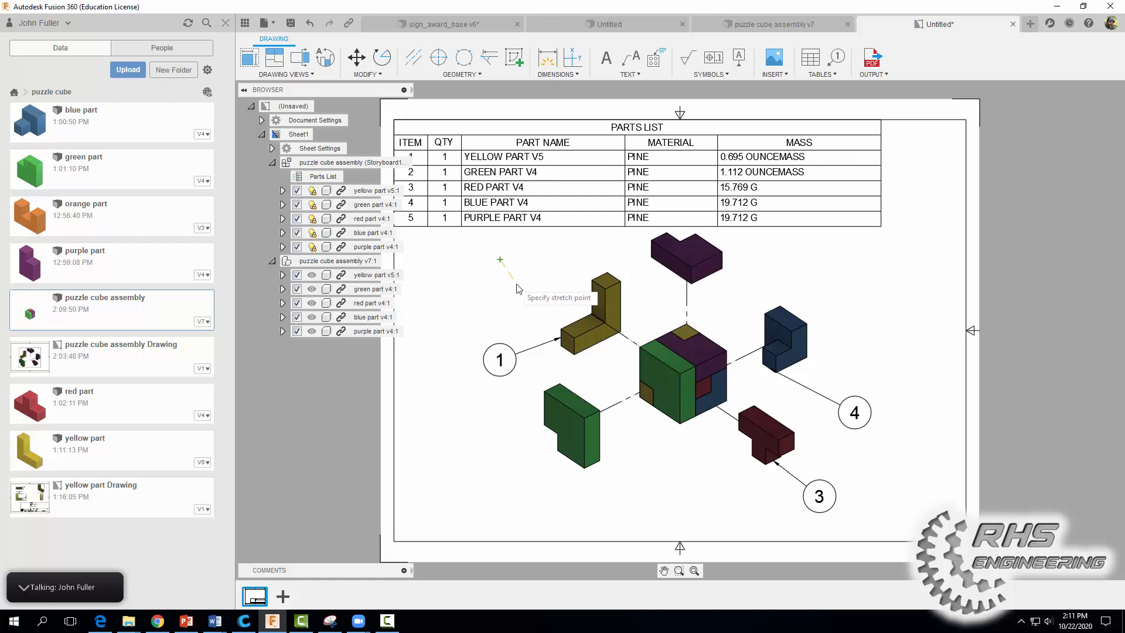
click(518, 287)
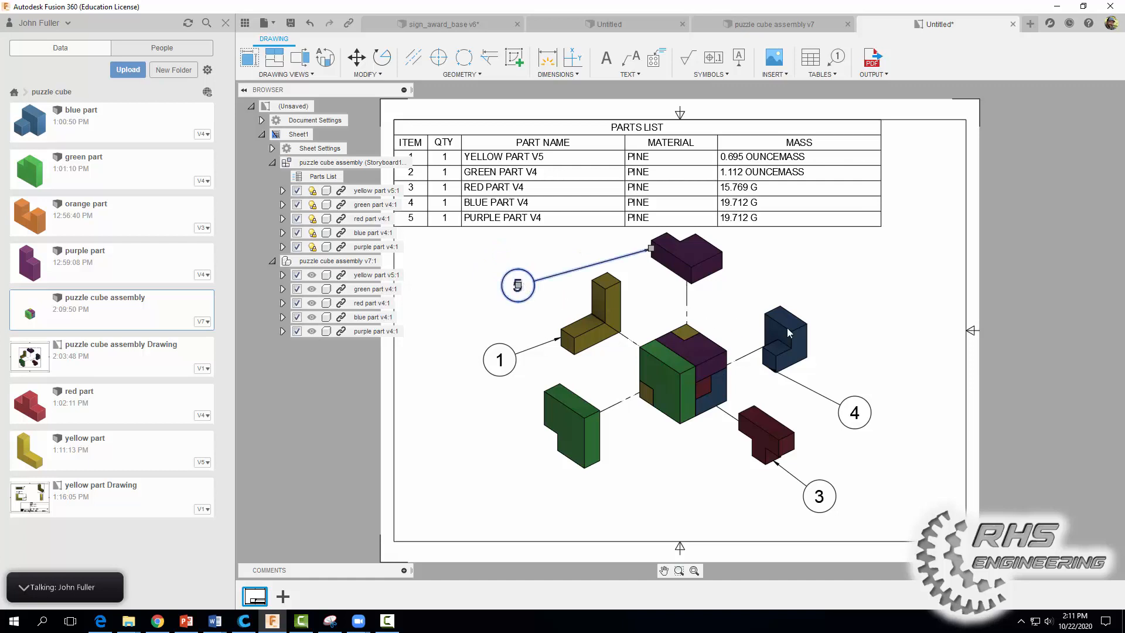
key(Escape)
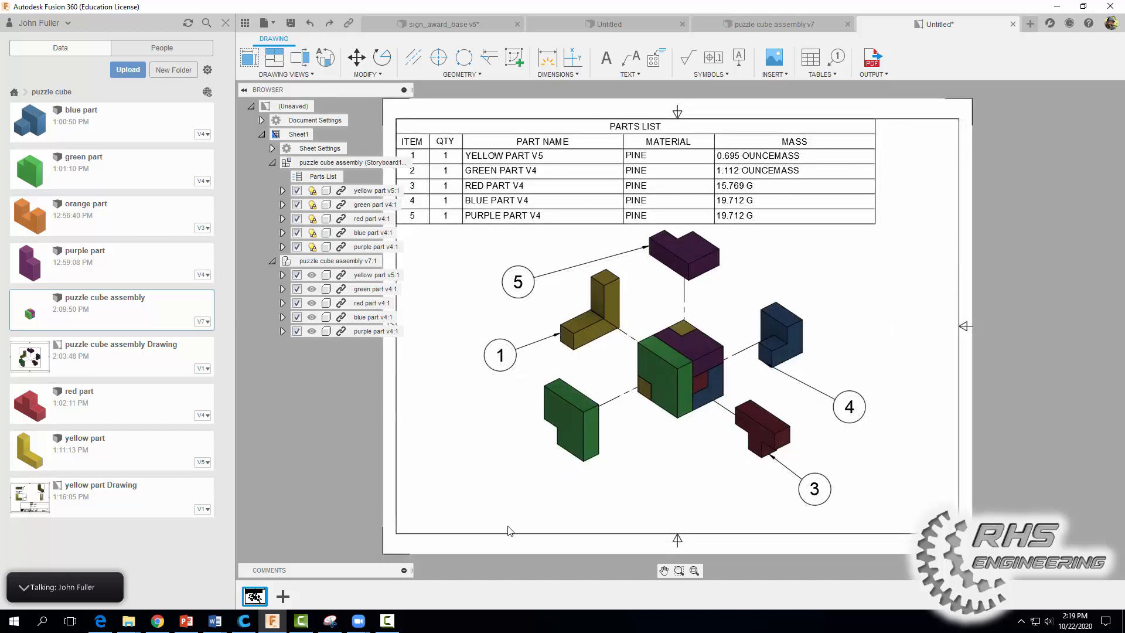
Step: Add a standard item balloon to the green part in the exploded view, placing it on the part
click(560, 461)
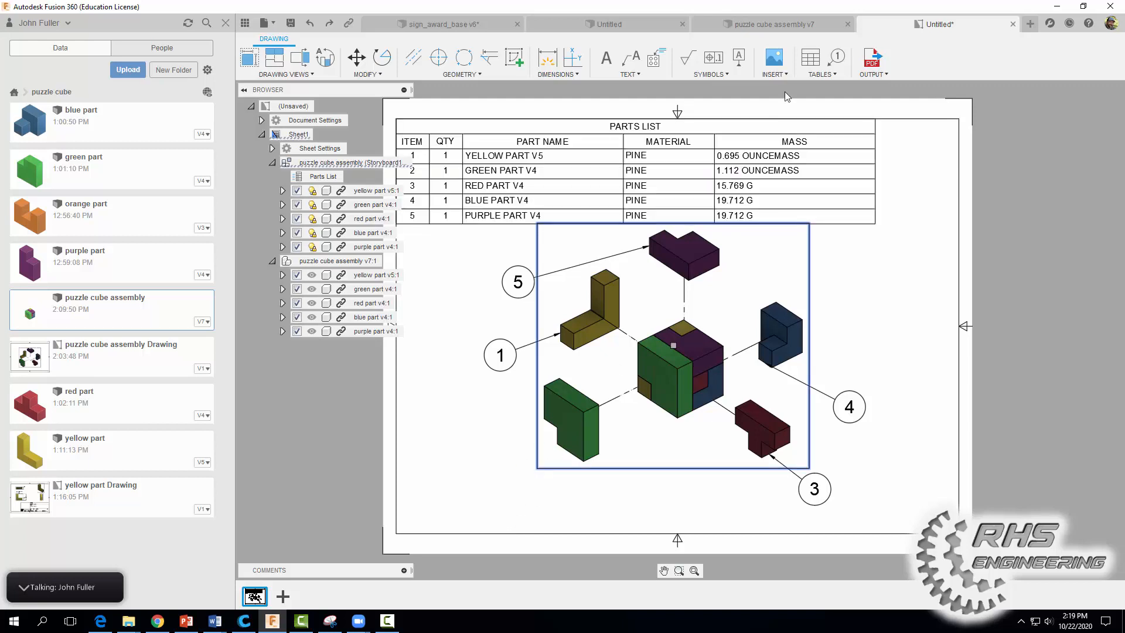
click(834, 58)
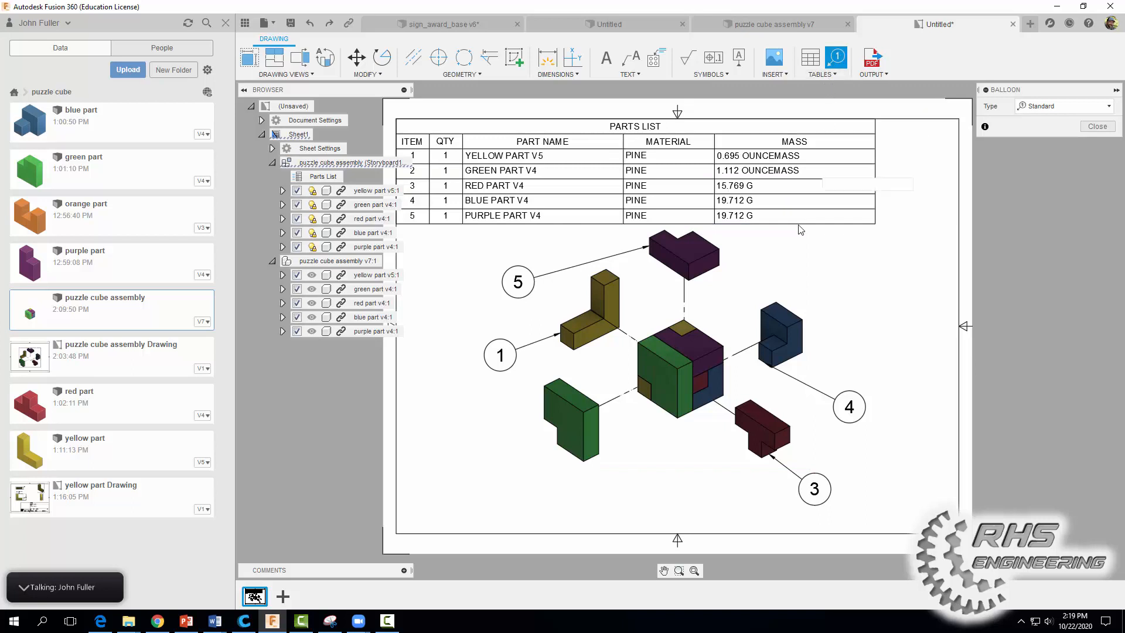
click(584, 412)
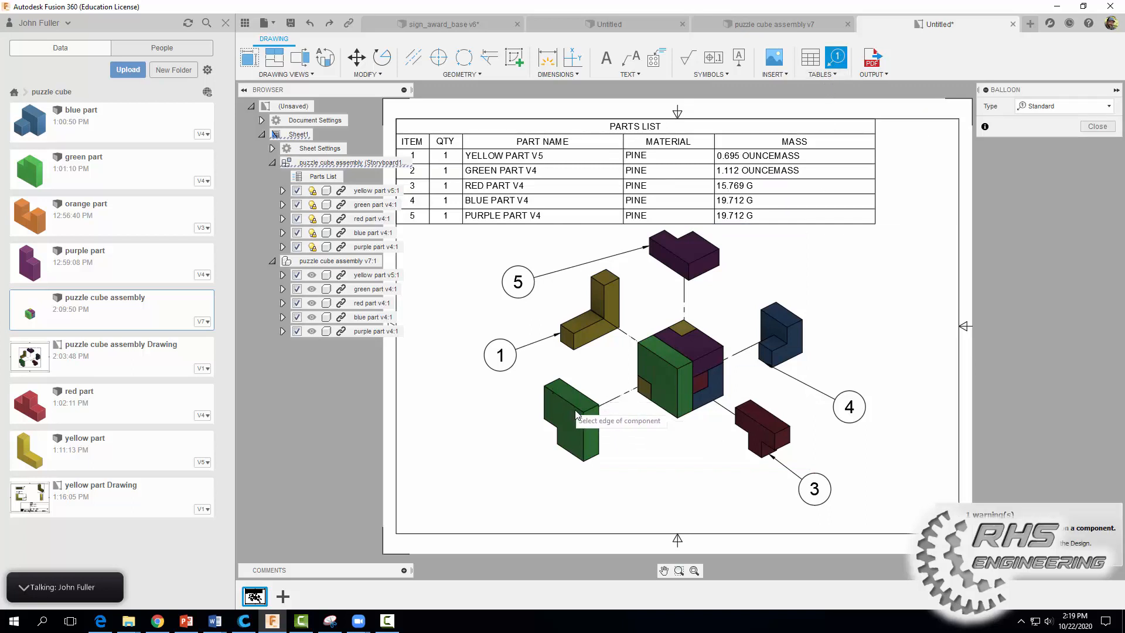
click(1069, 106)
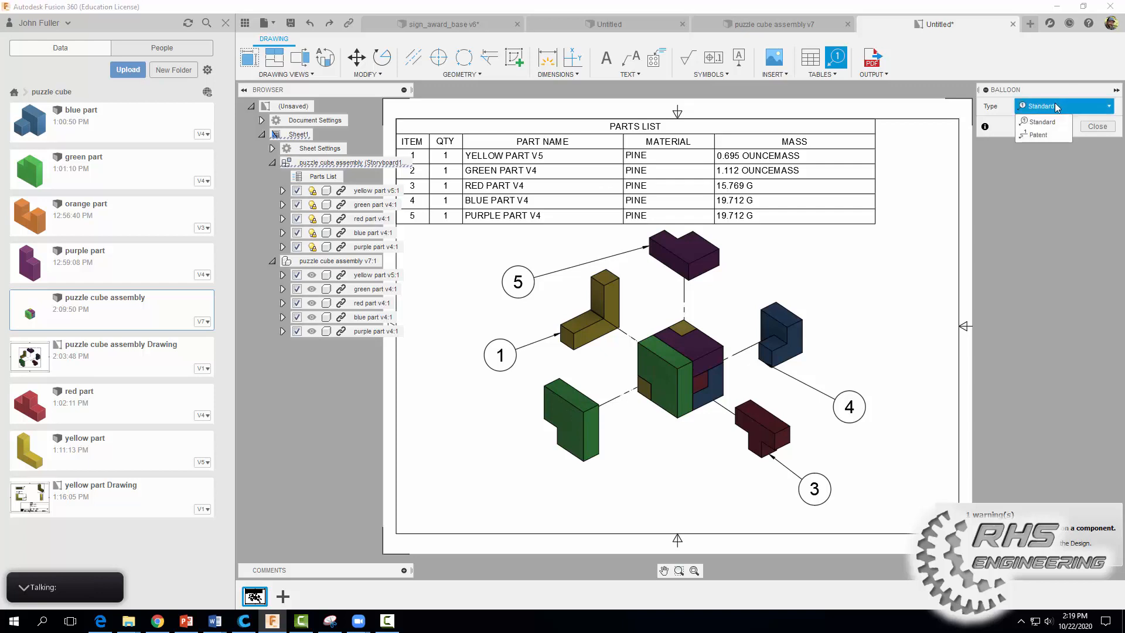
click(1043, 117)
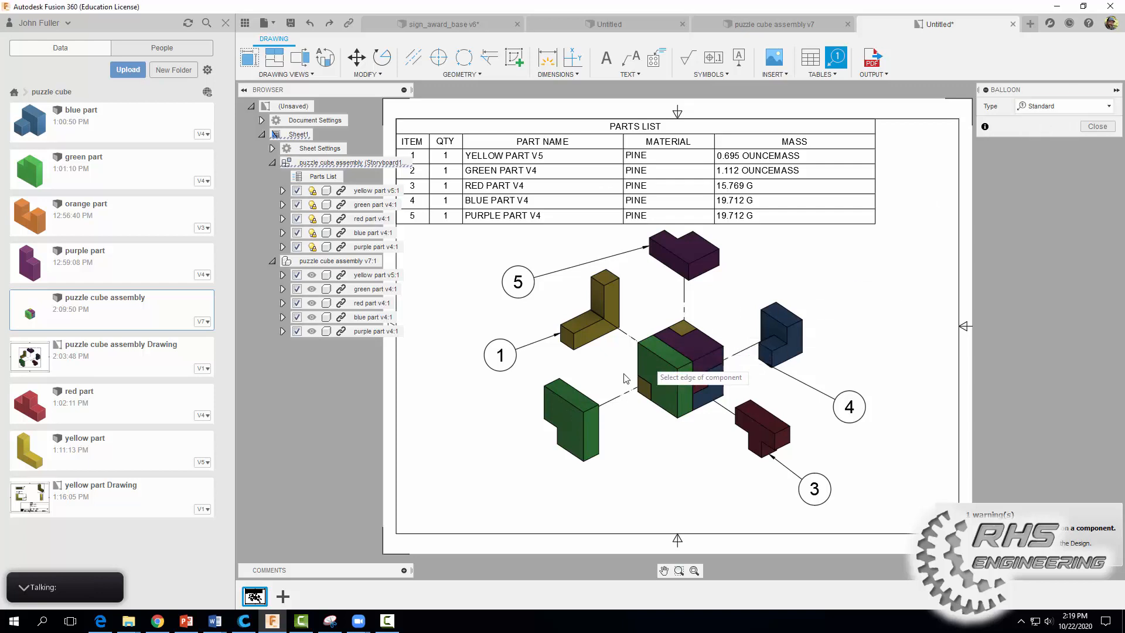
click(585, 410)
click(577, 417)
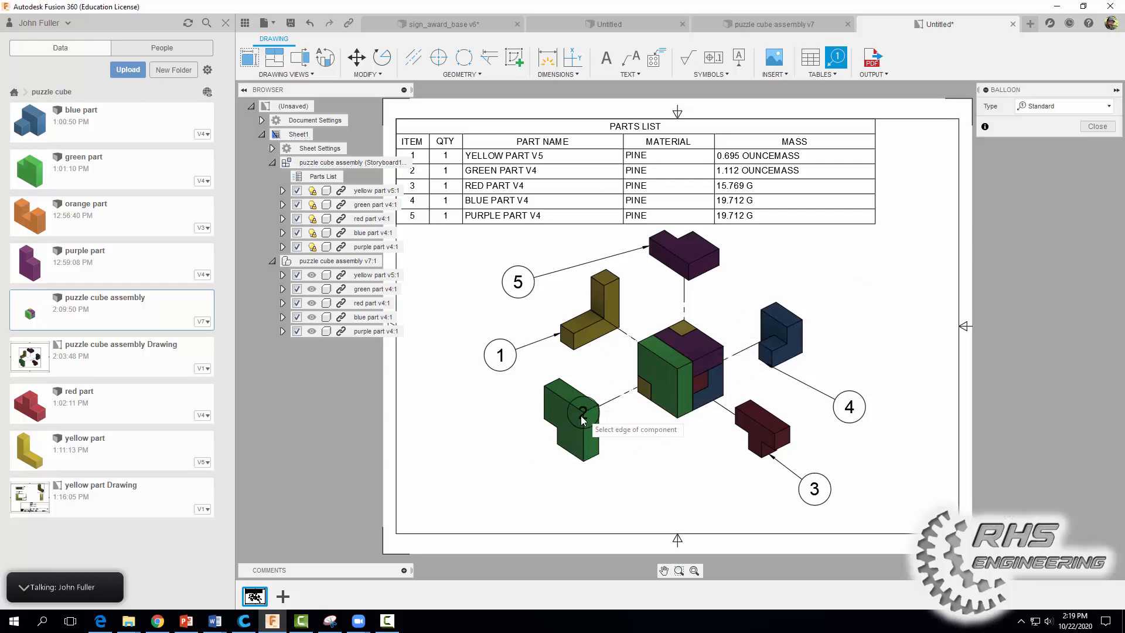
Step: Finish placing balloons and move balloon 2 off the green part to its lower left
click(1093, 128)
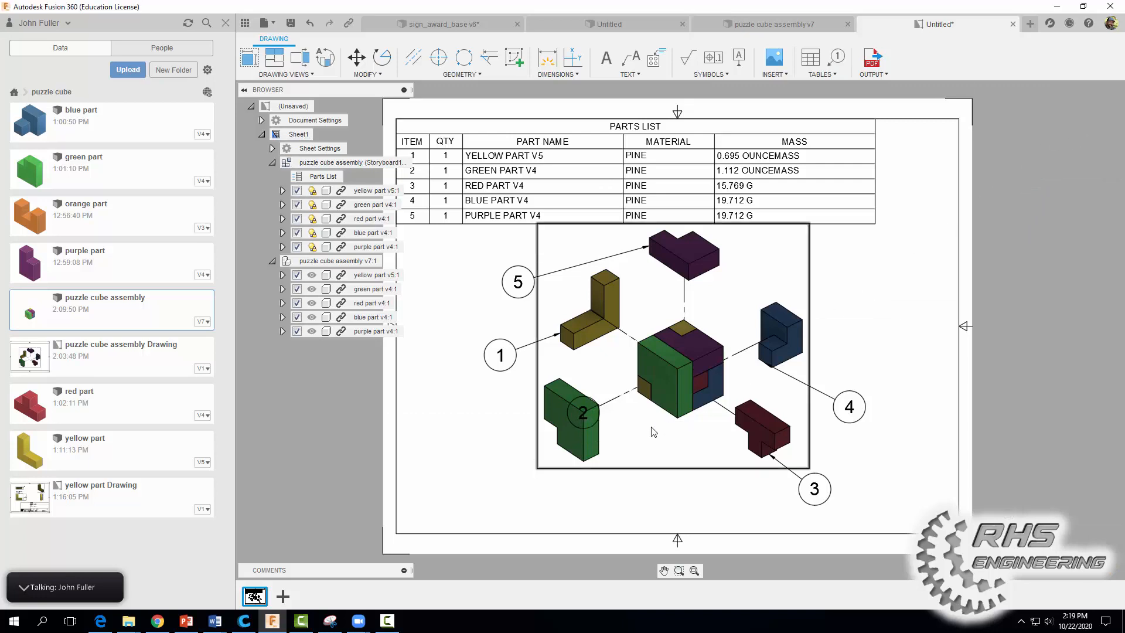
click(586, 410)
click(496, 459)
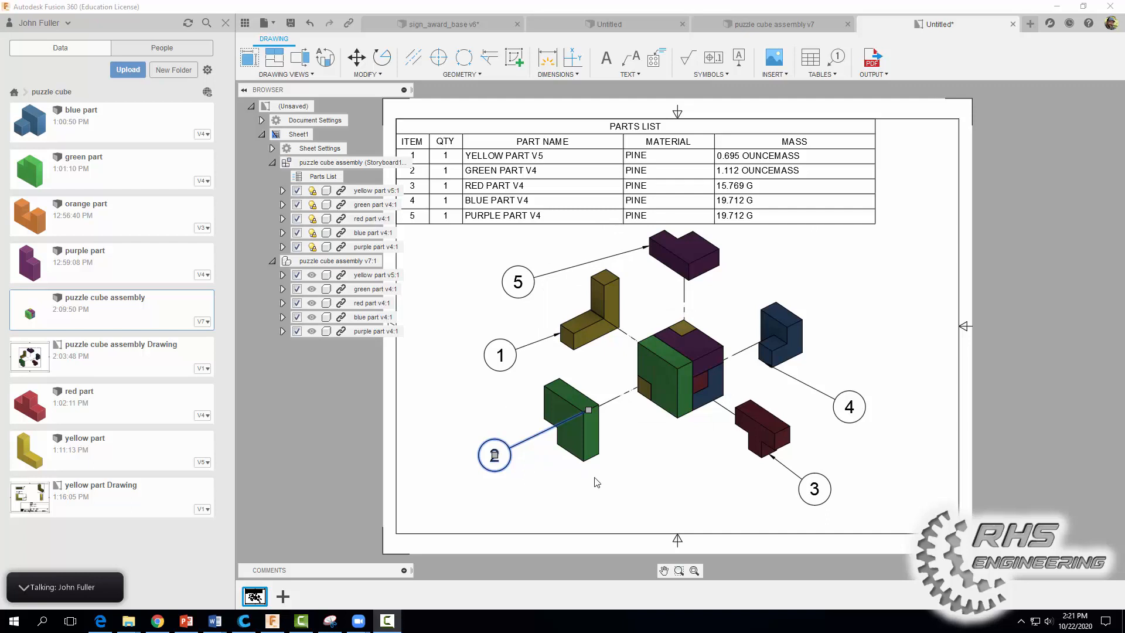
Step: Move the exploded view down, away from the parts list, and recenter the assembled cube view among the exploded parts
click(745, 417)
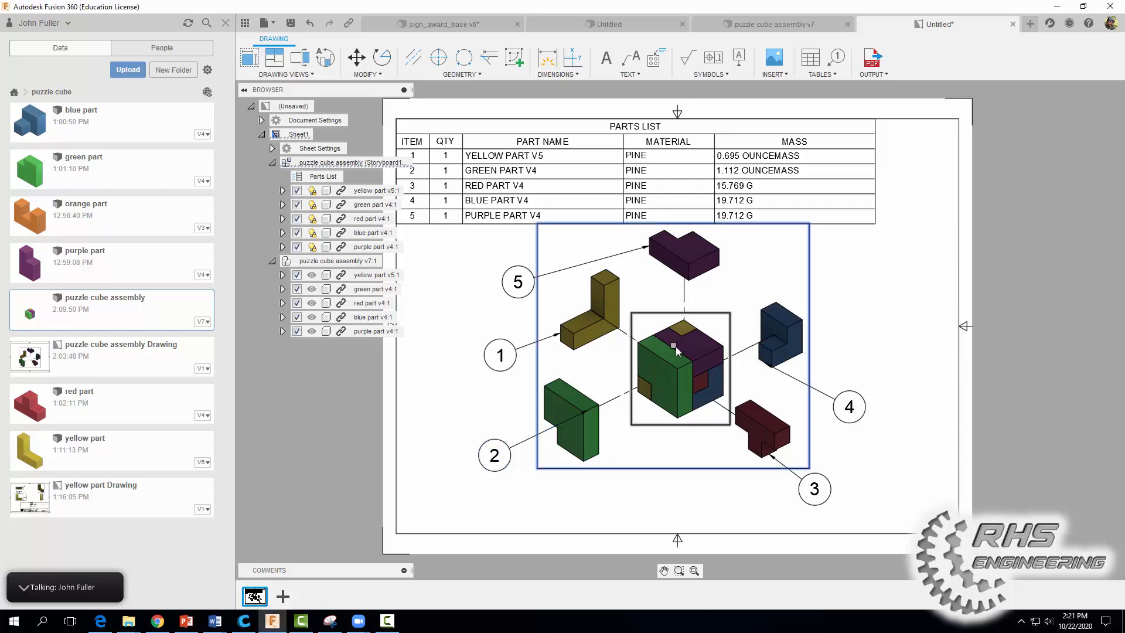
mouse_move(676, 350)
mouse_down()
mouse_move(684, 397)
mouse_move(692, 391)
mouse_up()
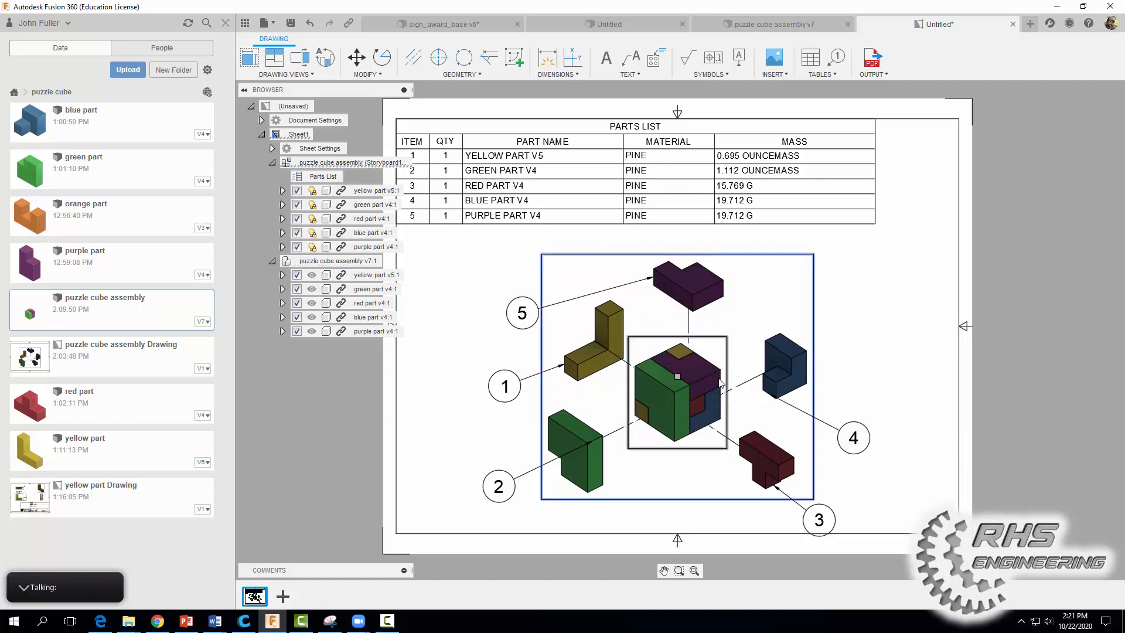
drag(678, 388, 669, 391)
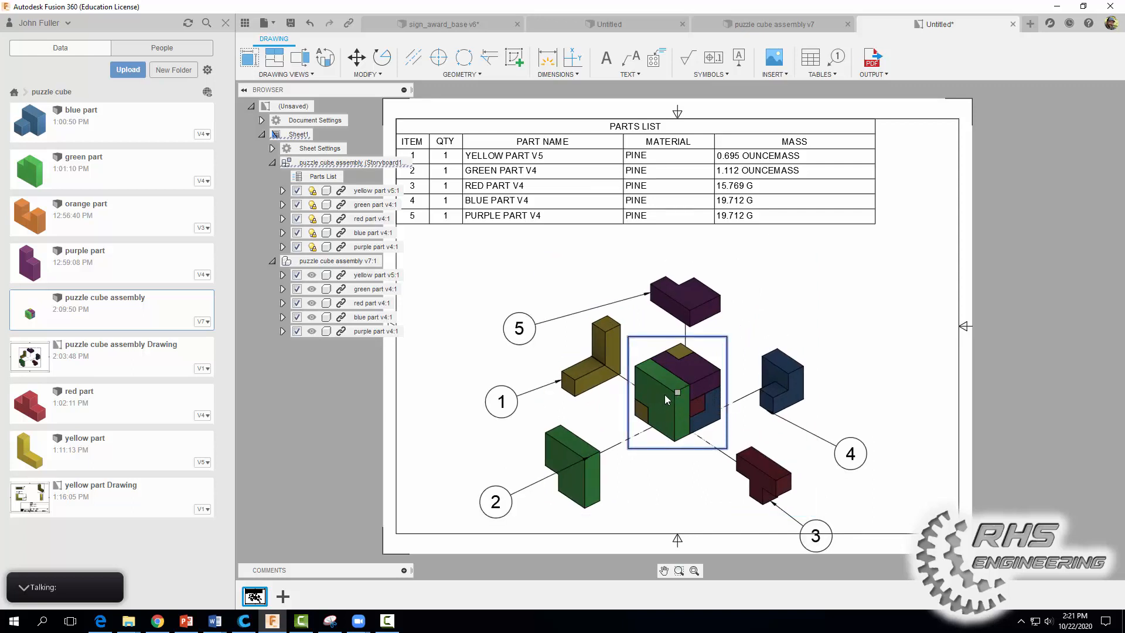
click(677, 392)
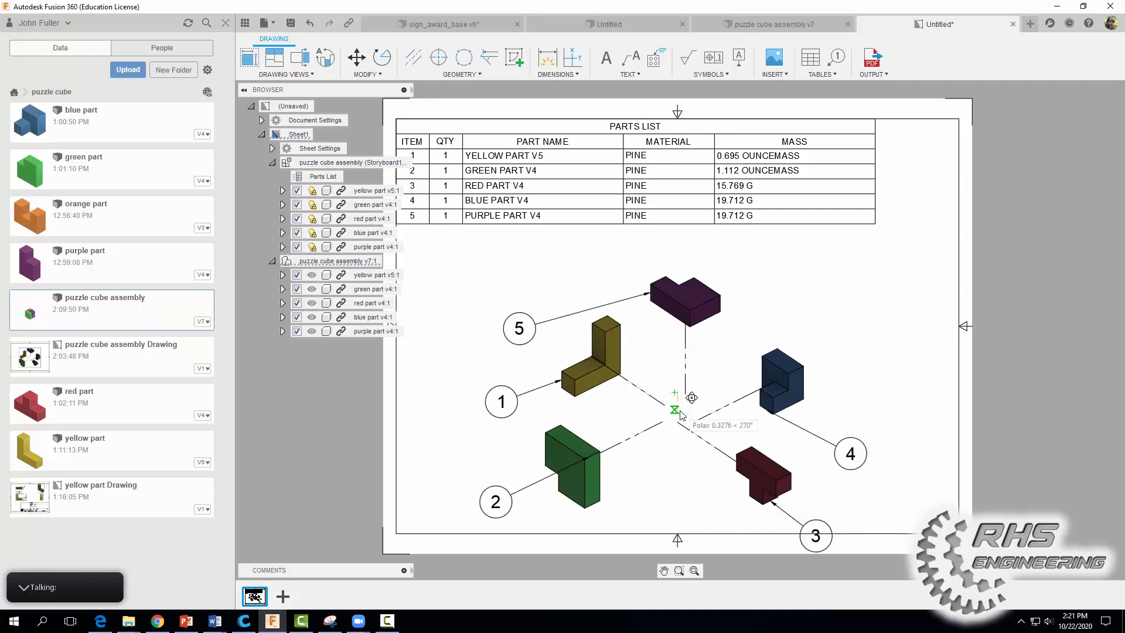
click(678, 412)
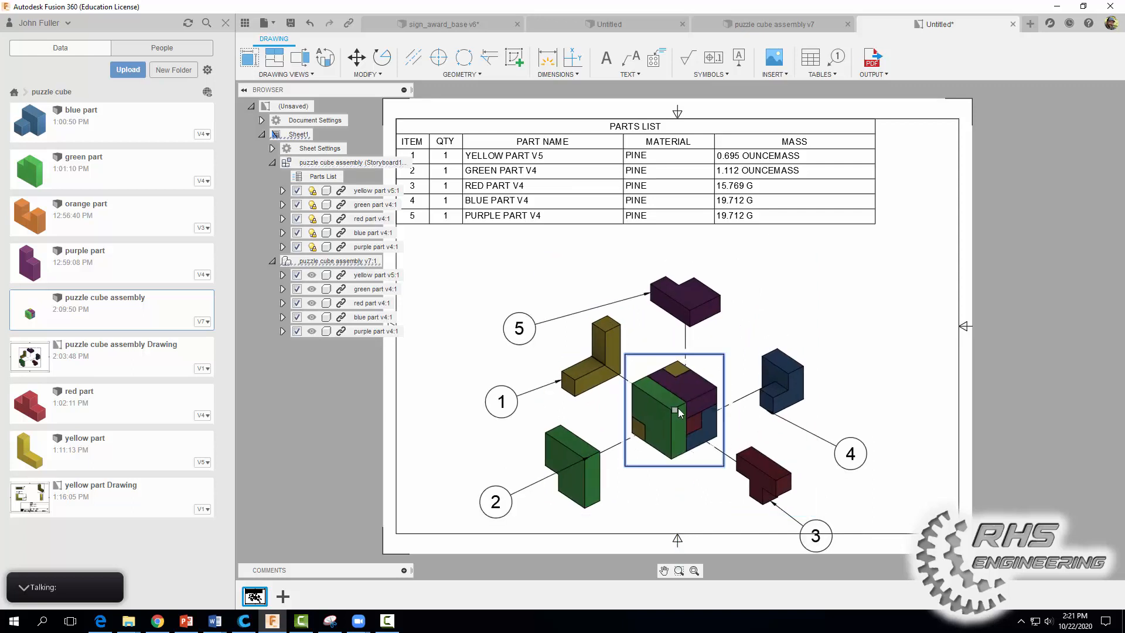
Step: Reposition balloon 5 to the upper left of the purple part and bring balloon 3 closer to the red part
click(520, 329)
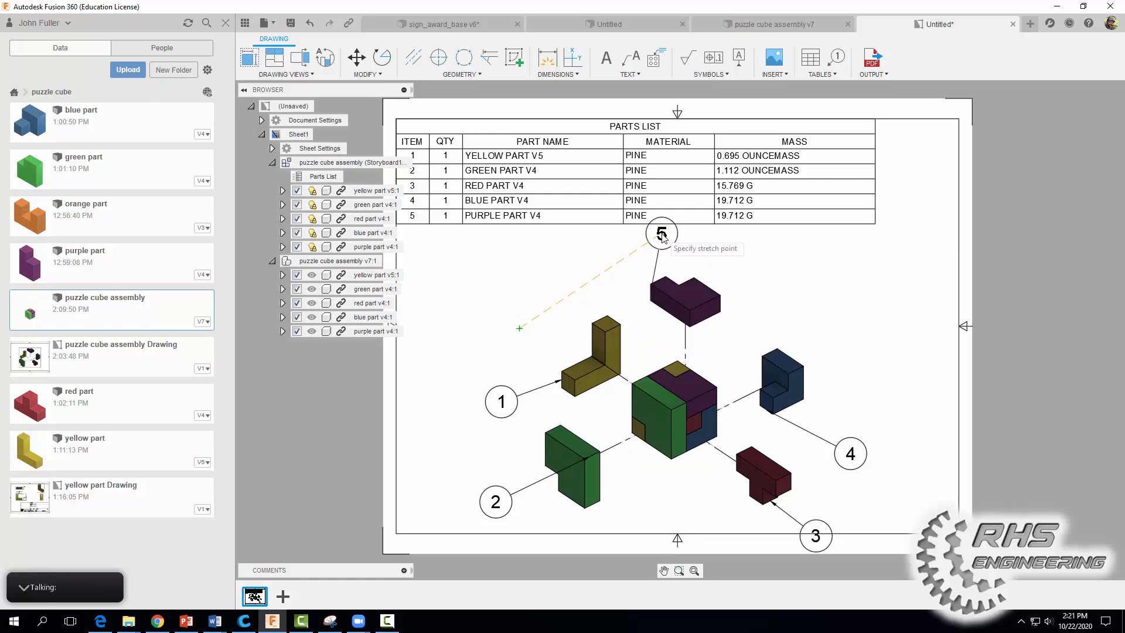
click(606, 256)
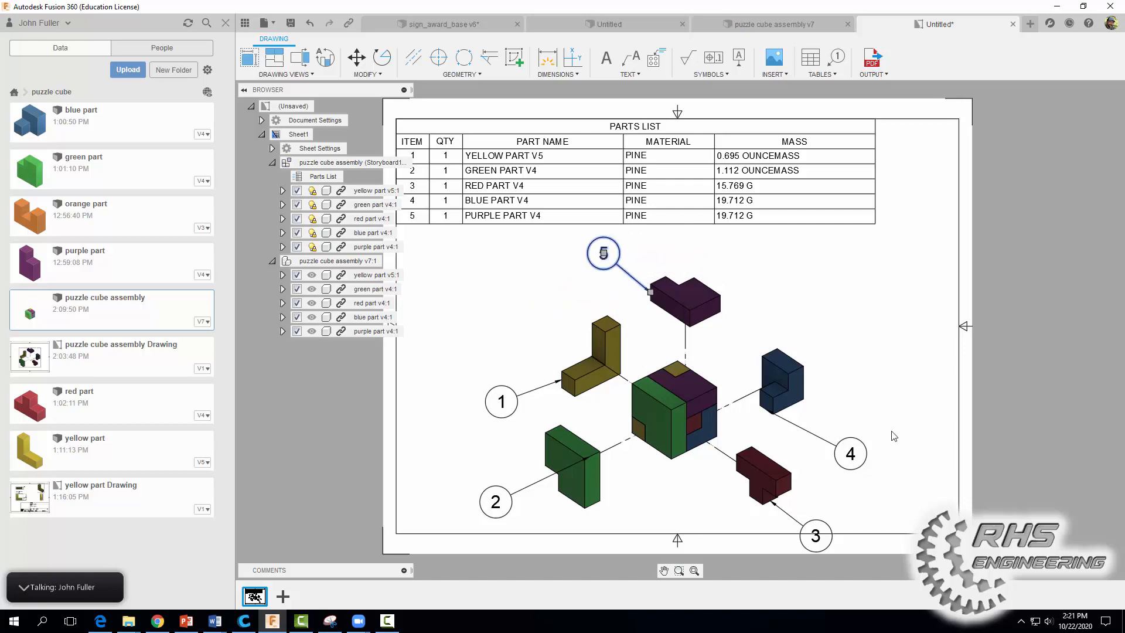
click(816, 537)
click(817, 537)
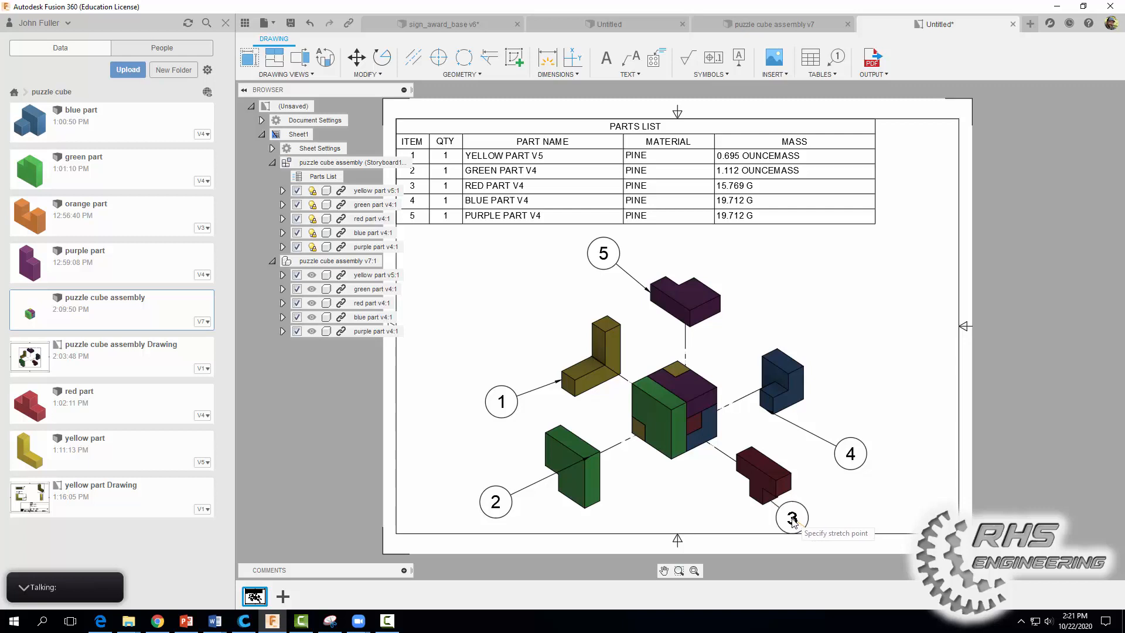
click(793, 522)
key(Escape)
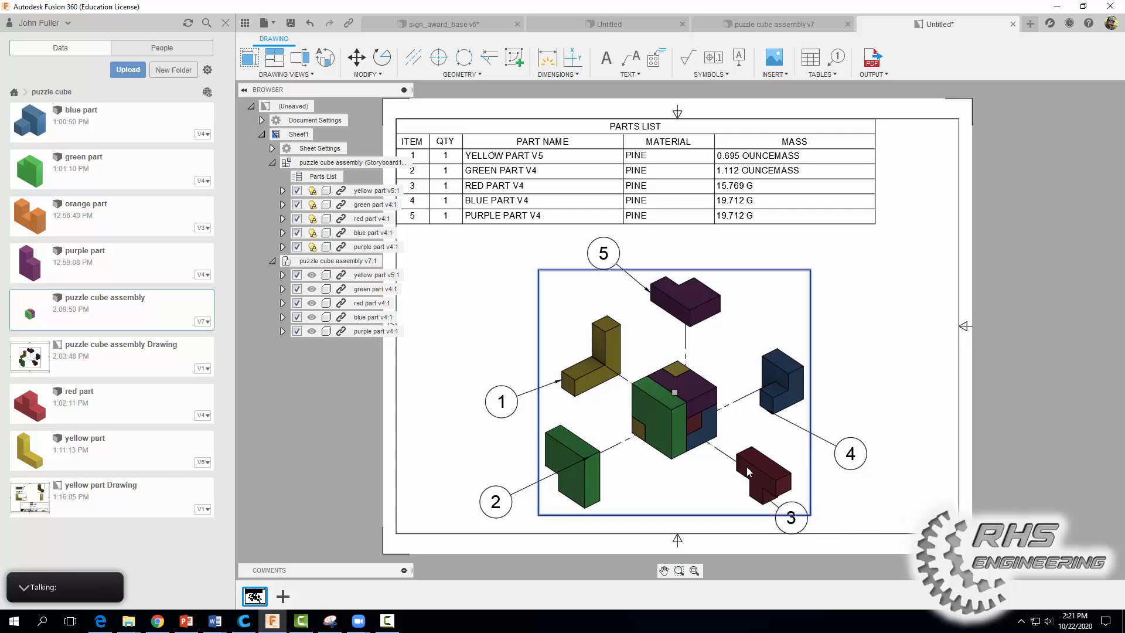
Step: Shift the exploded view slightly up and realign the assembled cube view with the center of its trail lines
drag(674, 390, 674, 382)
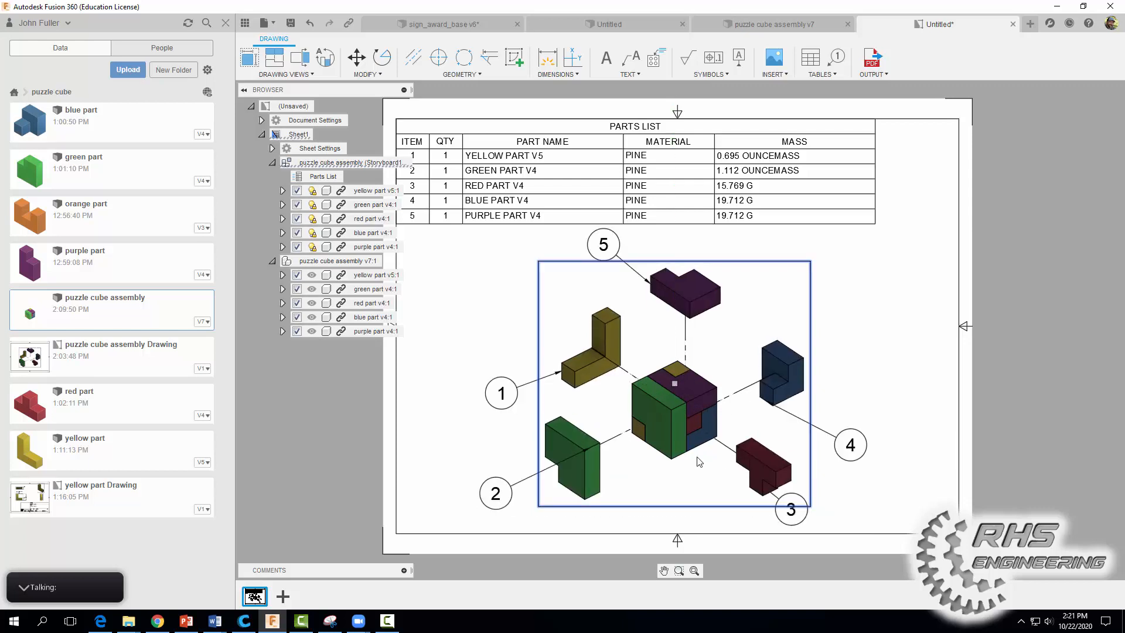
click(672, 409)
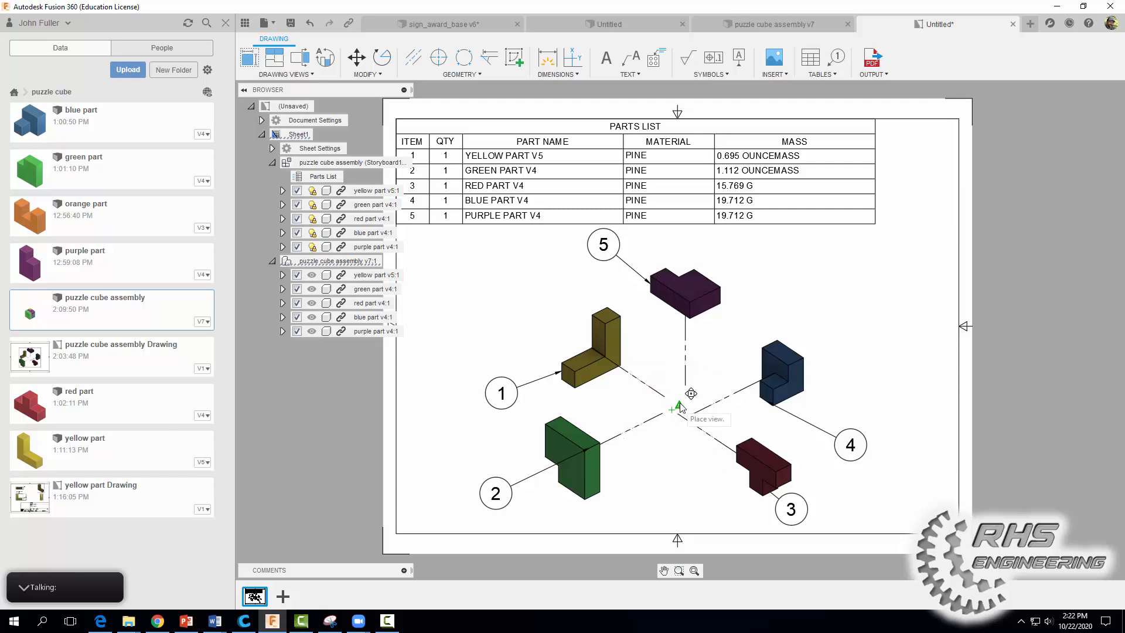
click(679, 408)
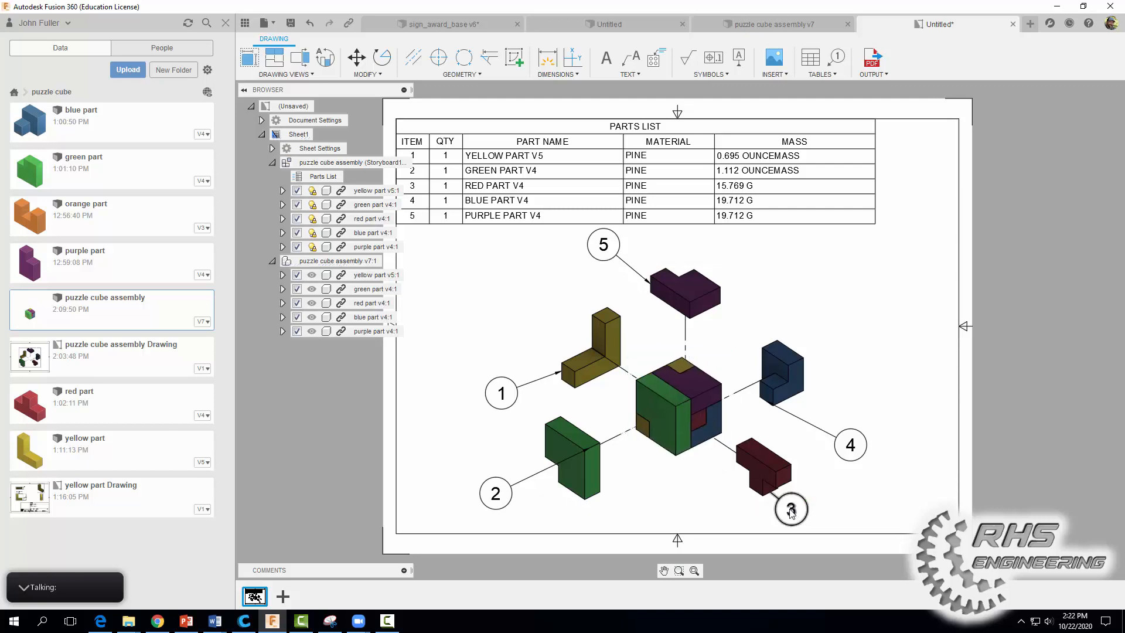
Step: Move balloon 3 slightly down and right, away from the red part
click(791, 511)
drag(792, 511, 801, 520)
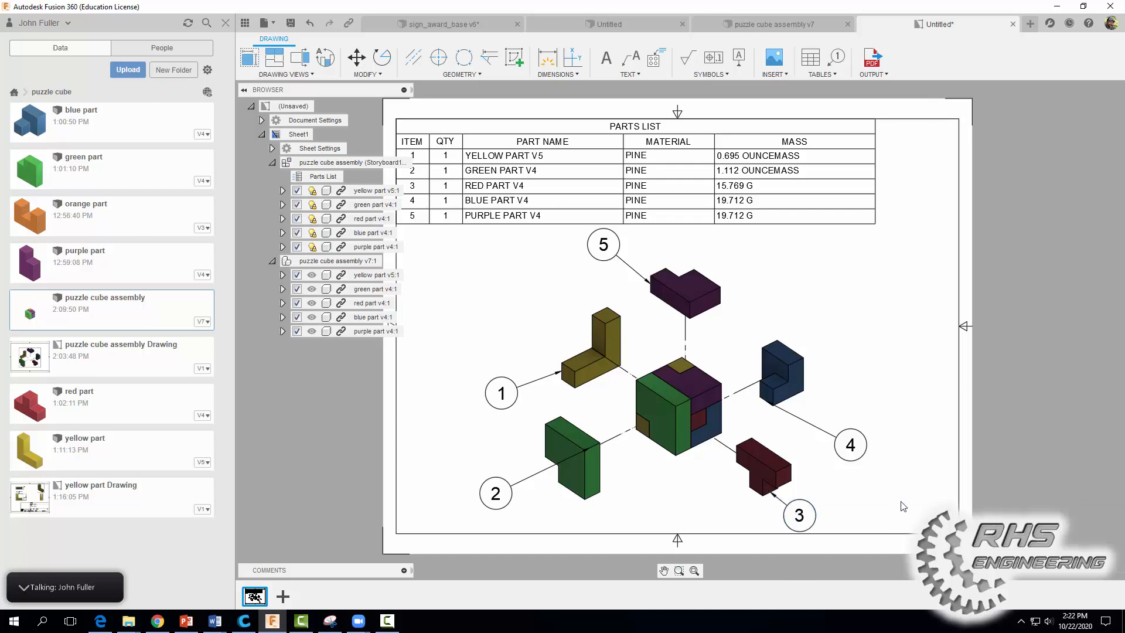